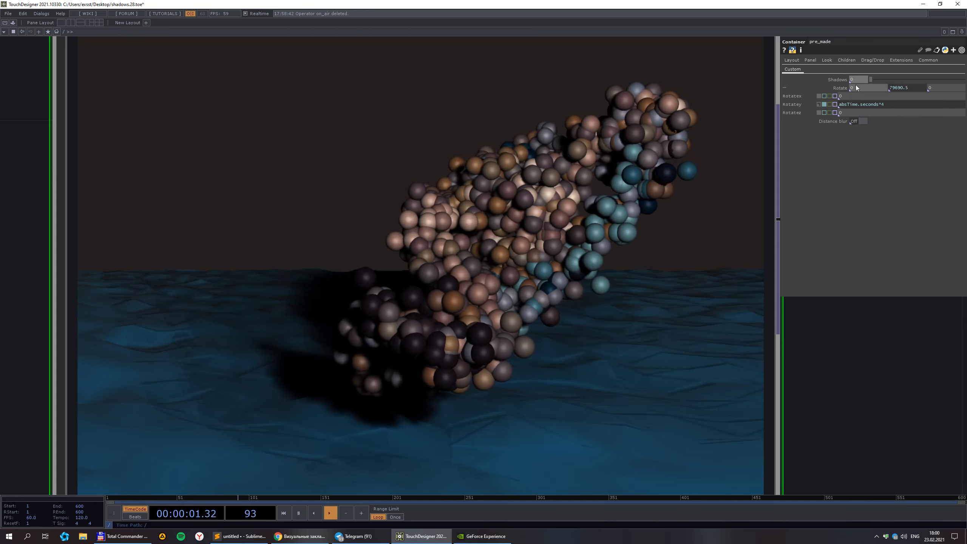
# - Replace the time-driven Rotate Y expression of the pre_made container with a fixed angle of about -16
pyautogui.click(820, 105)
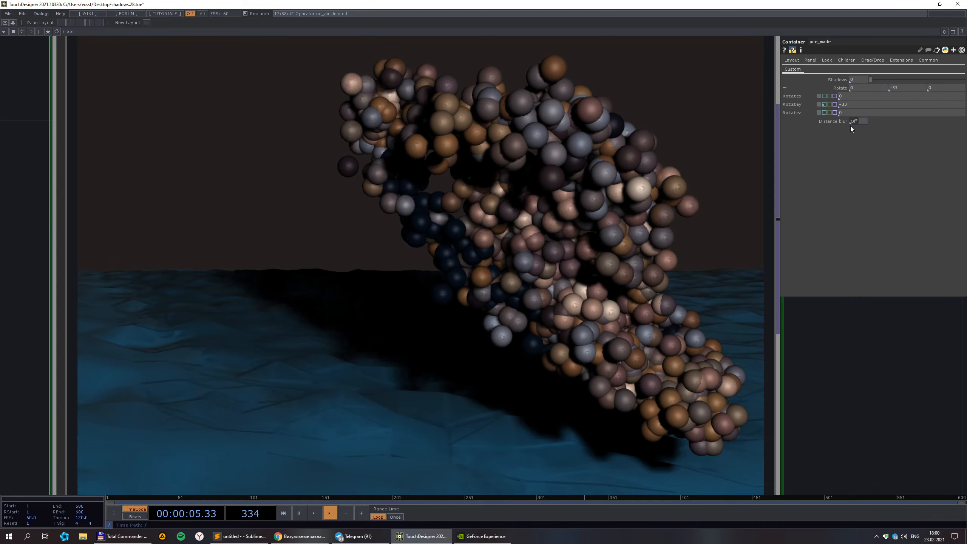
pyautogui.moveTo(858, 105); pyautogui.dragTo(857, 93, button='middle')
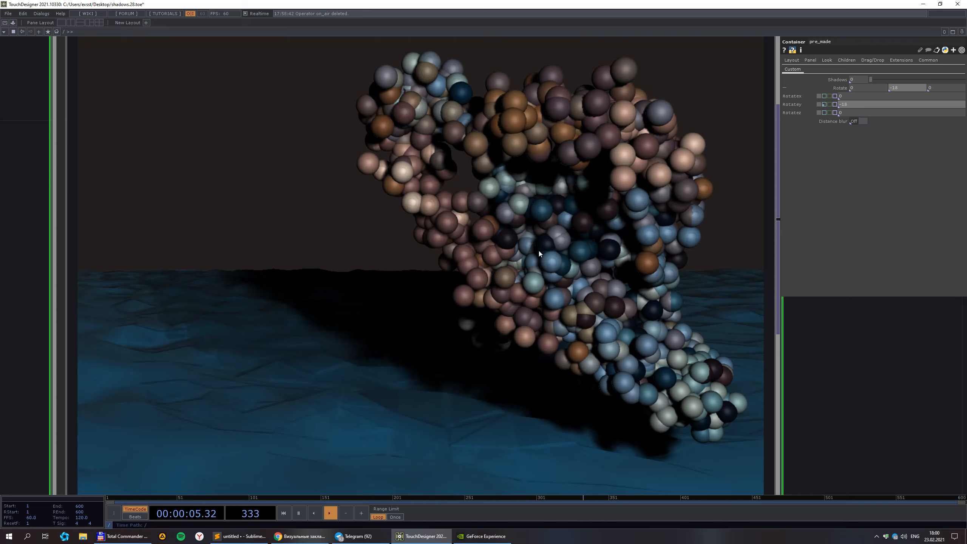
# - Examine the sphere cluster and the edges of its shadow in the pre_made render at different magnifications
pyautogui.scroll(-3, 576, 267)
pyautogui.scroll(3, 616, 316)
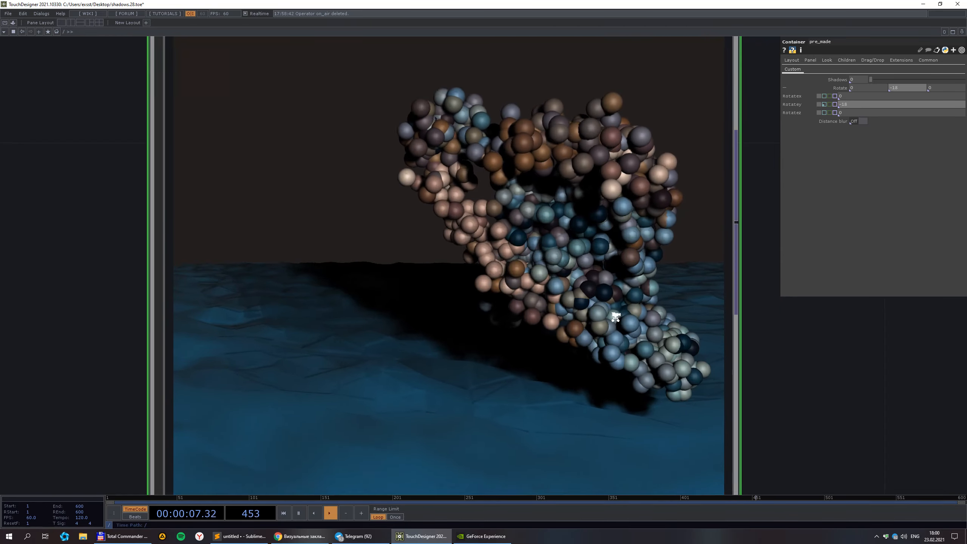
pyautogui.scroll(-3, 403, 270)
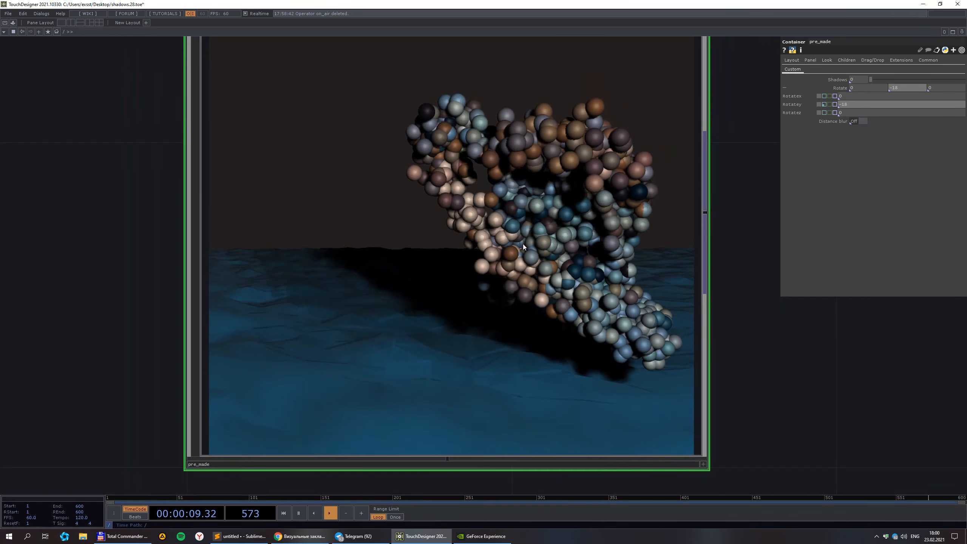
pyautogui.scroll(3, 408, 281)
pyautogui.scroll(-2, 408, 281)
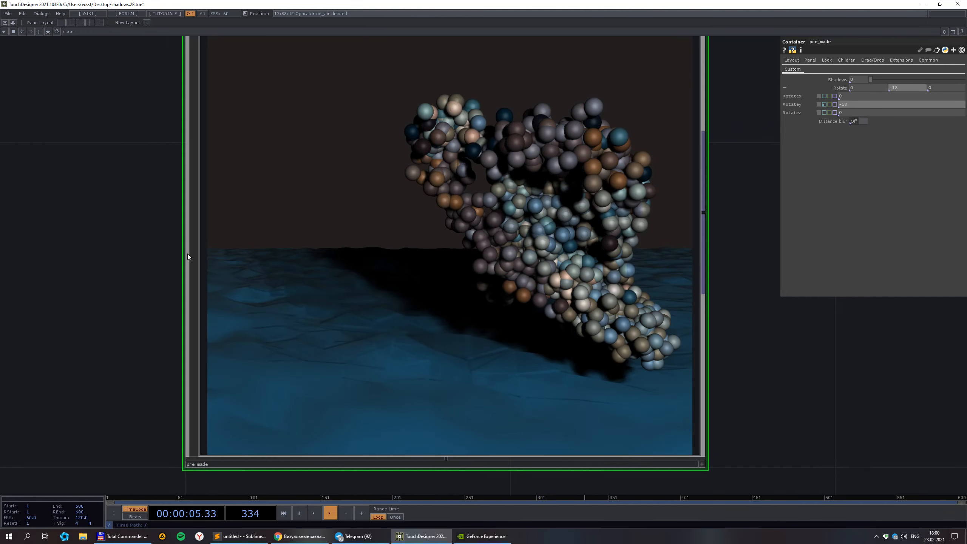
pyautogui.scroll(-2, 471, 334)
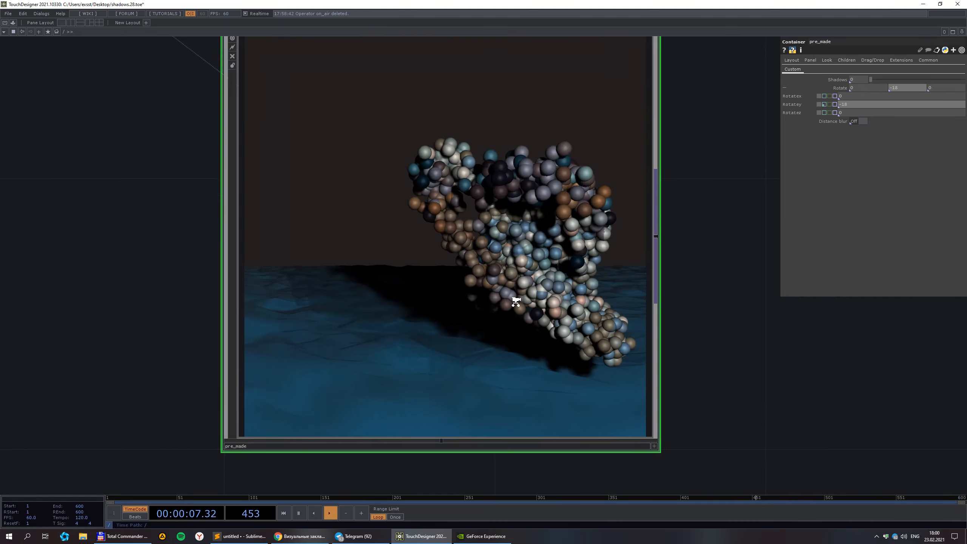
pyautogui.scroll(2, 478, 296)
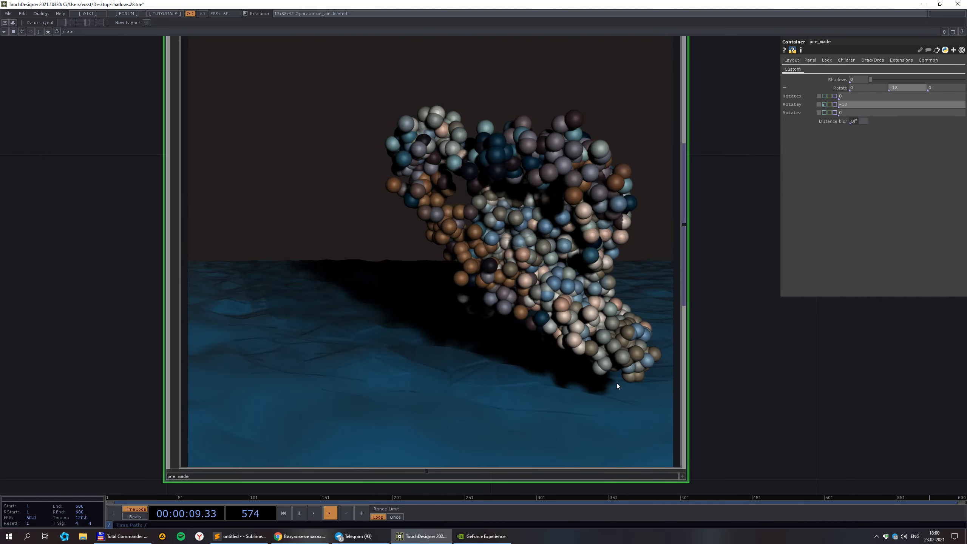
pyautogui.scroll(-2, 773, 415)
pyautogui.moveTo(784, 417); pyautogui.dragTo(566, 376)
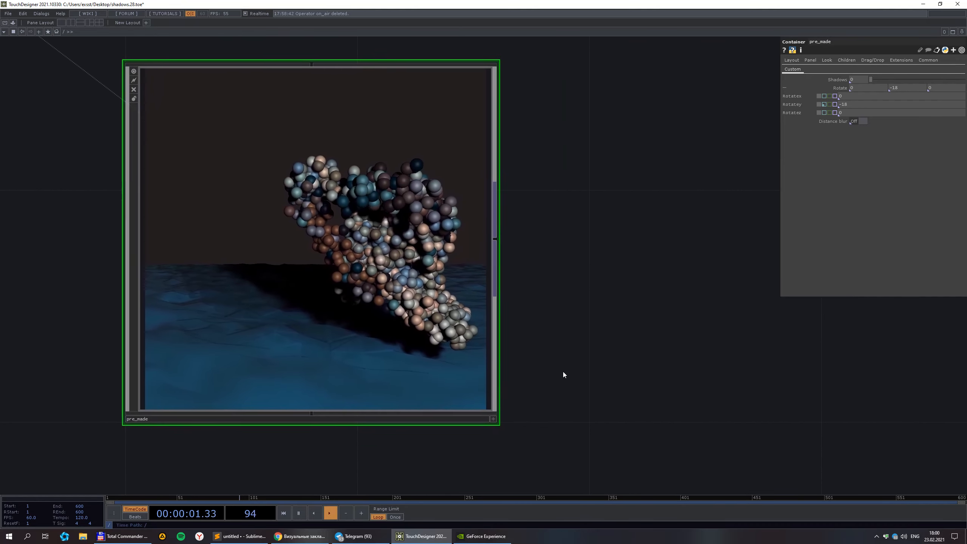
pyautogui.scroll(-2, 549, 358)
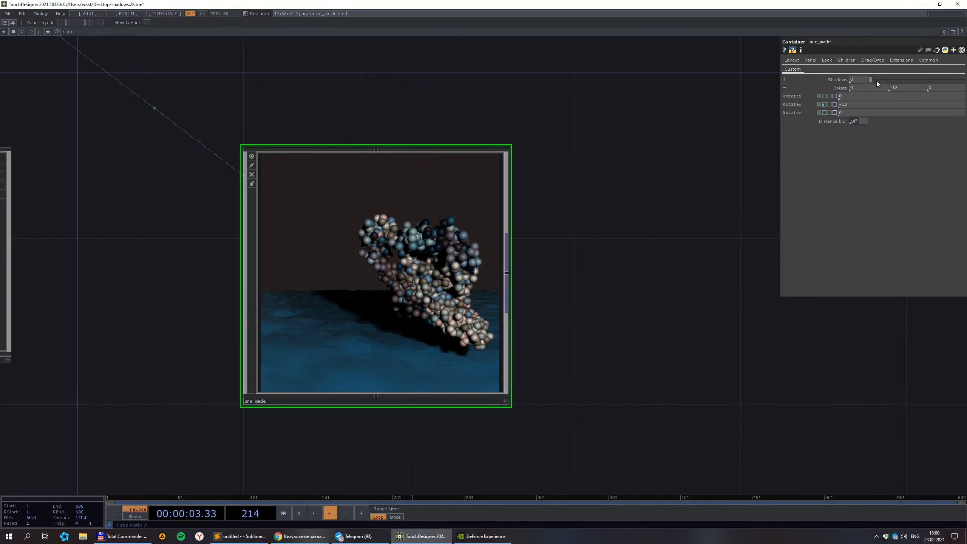
# - Raise the Shadows parameter of pre_made to its maximum and inspect the shadow in the render
pyautogui.moveTo(872, 79); pyautogui.dragTo(964, 79)
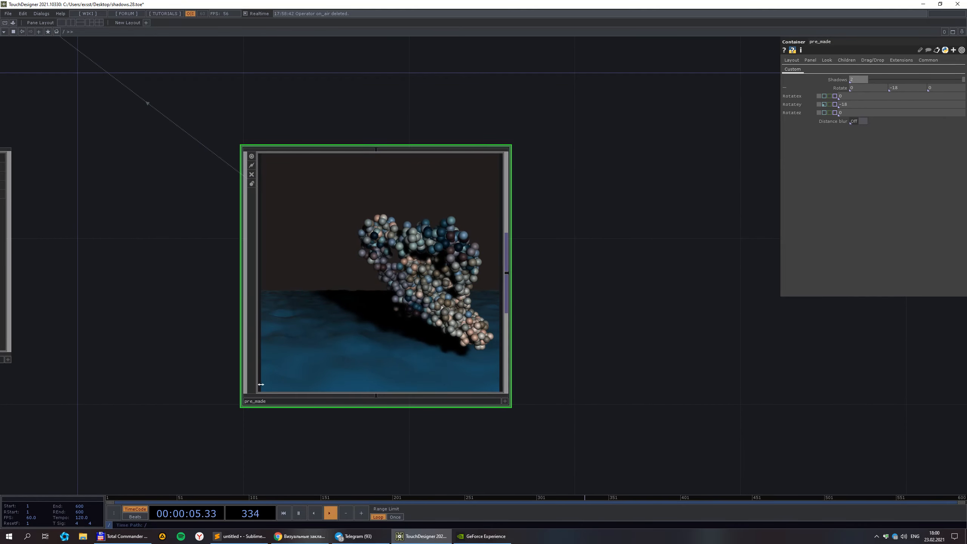
pyautogui.scroll(2, 499, 311)
pyautogui.scroll(1, 499, 312)
# - Add a new Container component in the empty network area beside pre_made
pyautogui.scroll(-6, 445, 297)
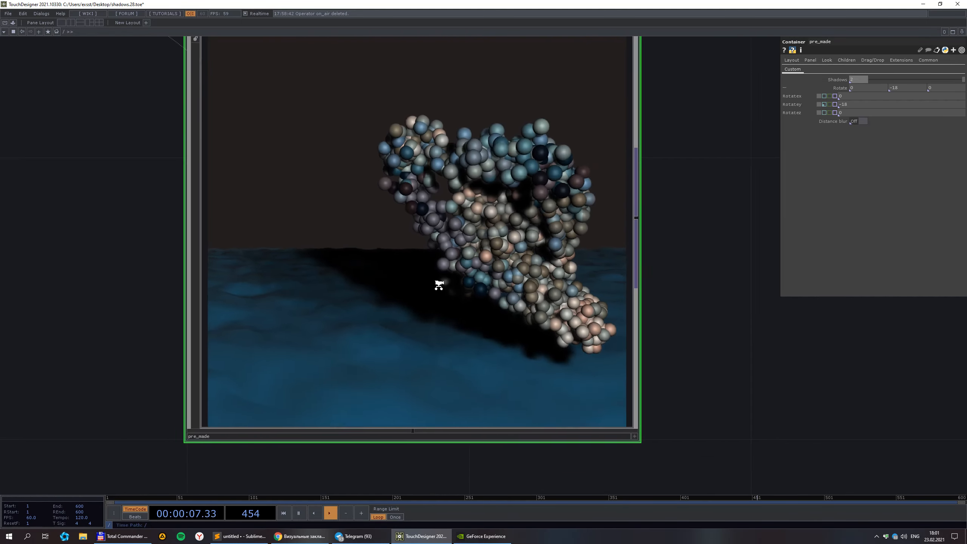
pyautogui.moveTo(583, 346); pyautogui.dragTo(411, 307)
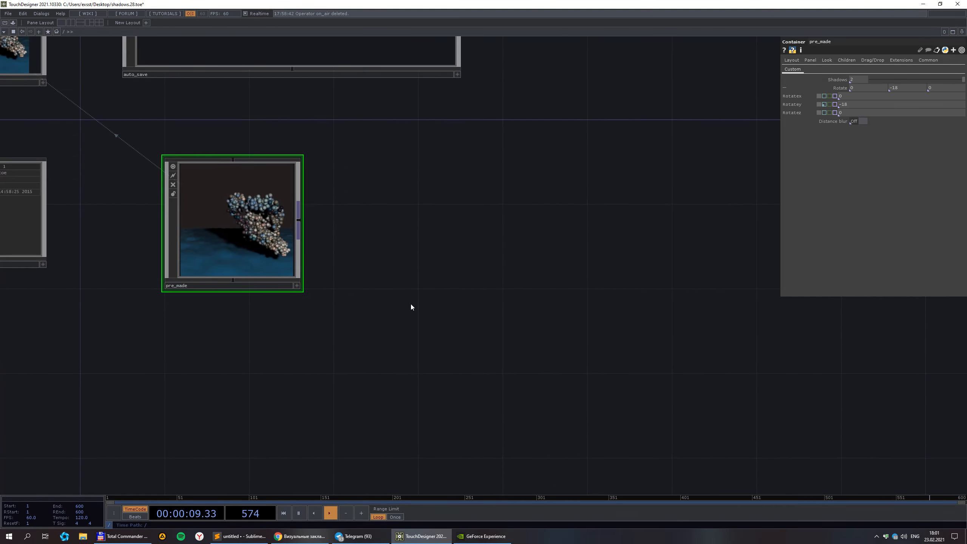
pyautogui.press('Tab')
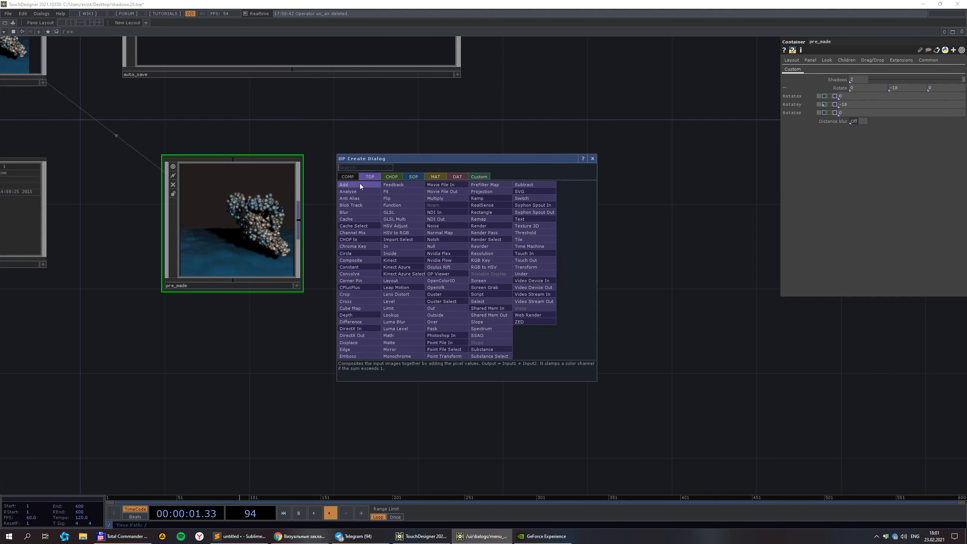
pyautogui.click(348, 176)
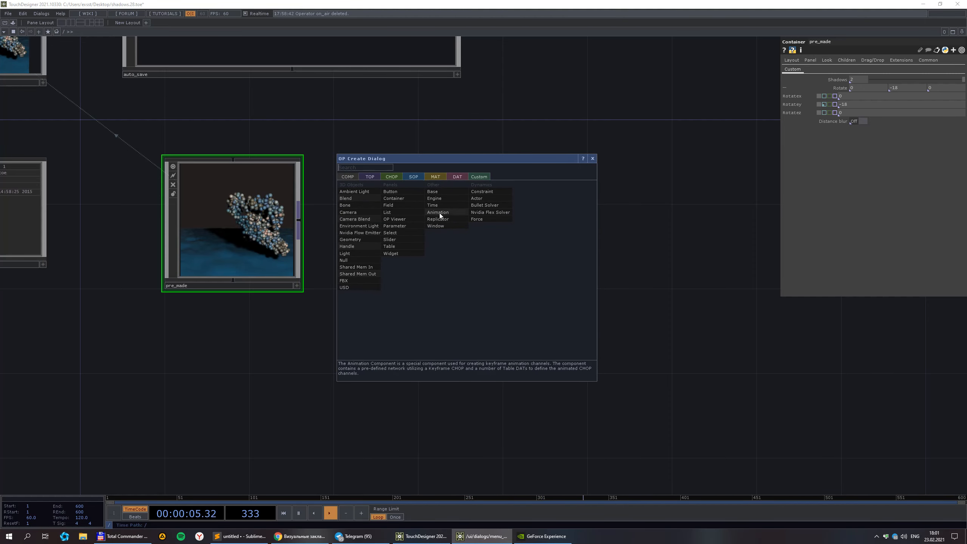
pyautogui.click(412, 198)
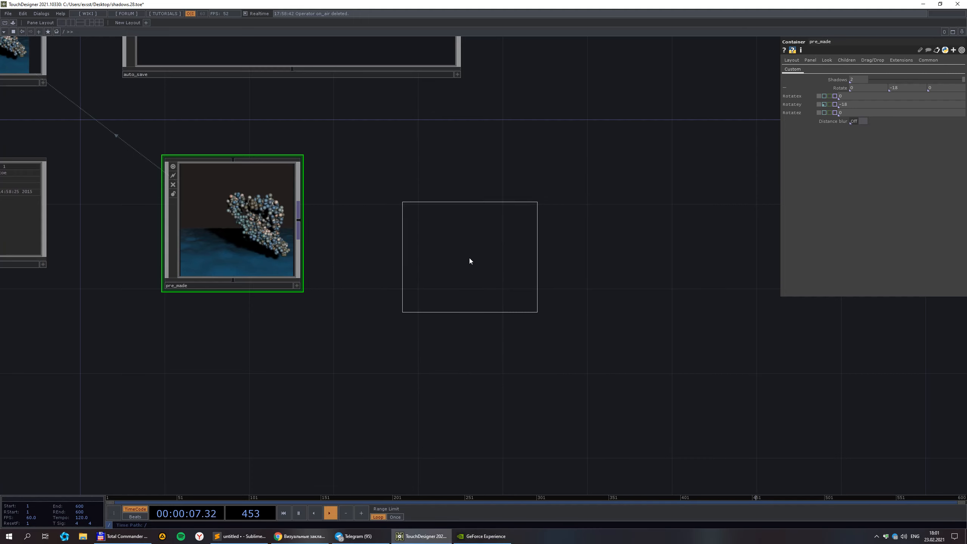
pyautogui.click(485, 233)
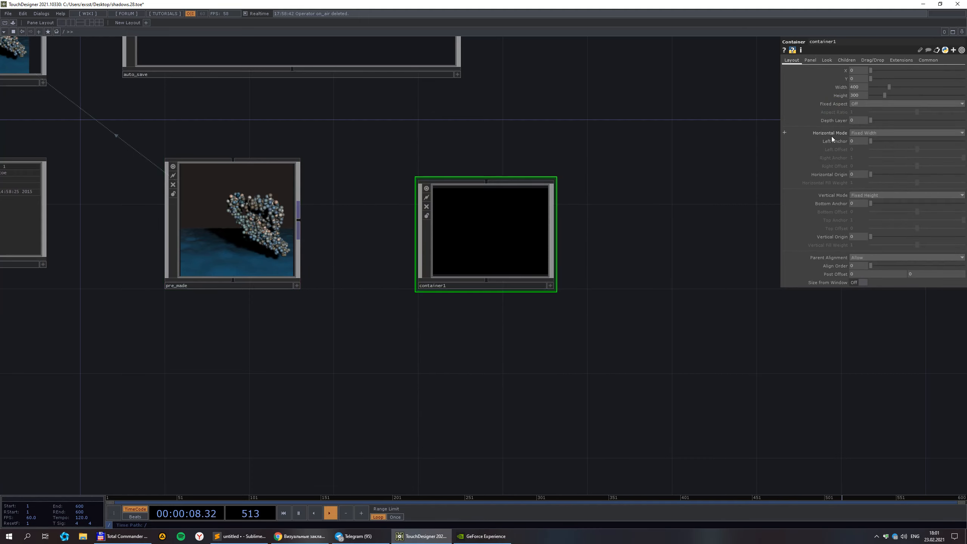
# - Set the new container's height to 400
pyautogui.click(854, 96)
pyautogui.write('400')
pyautogui.press('Return')
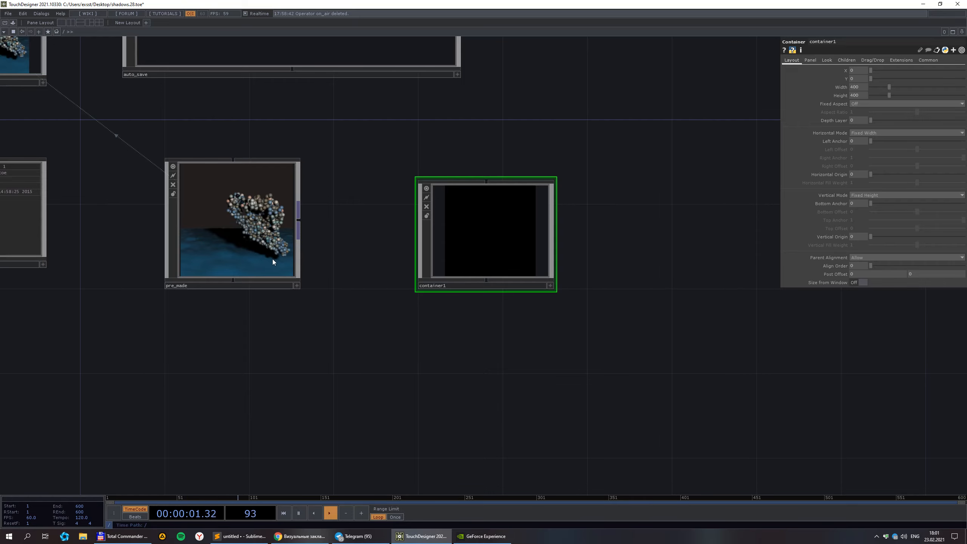
# - Inside pre_made, copy the noise1, fit1, noise2, pos, sphere1 and transform1 operators
pyautogui.doubleClick(247, 257)
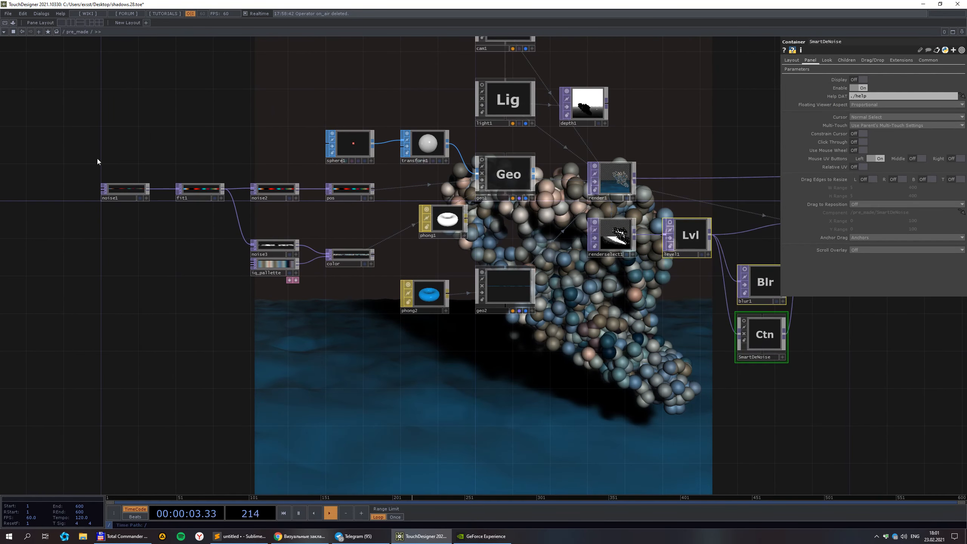
pyautogui.moveTo(97, 159); pyautogui.dragTo(141, 157)
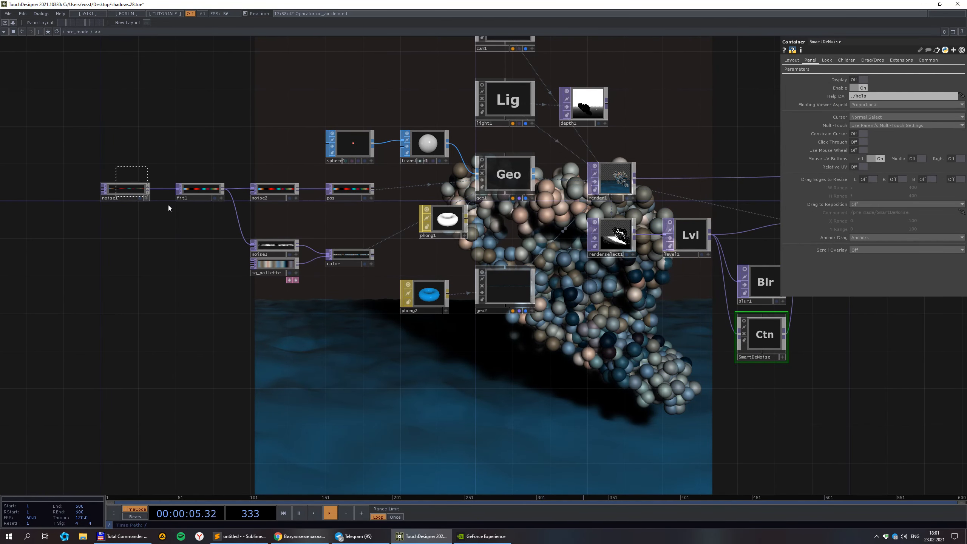
pyautogui.moveTo(168, 208); pyautogui.dragTo(357, 216)
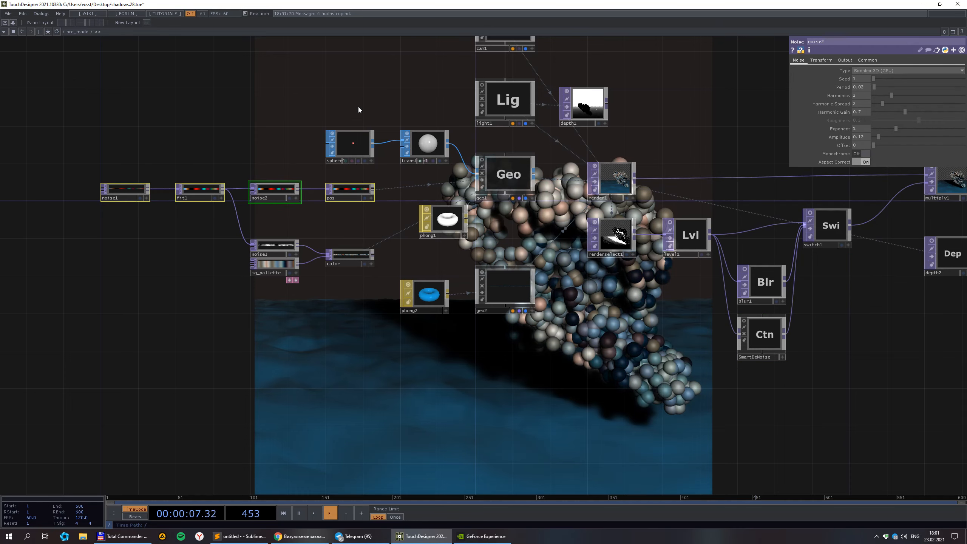
pyautogui.moveTo(102, 125); pyautogui.dragTo(409, 201)
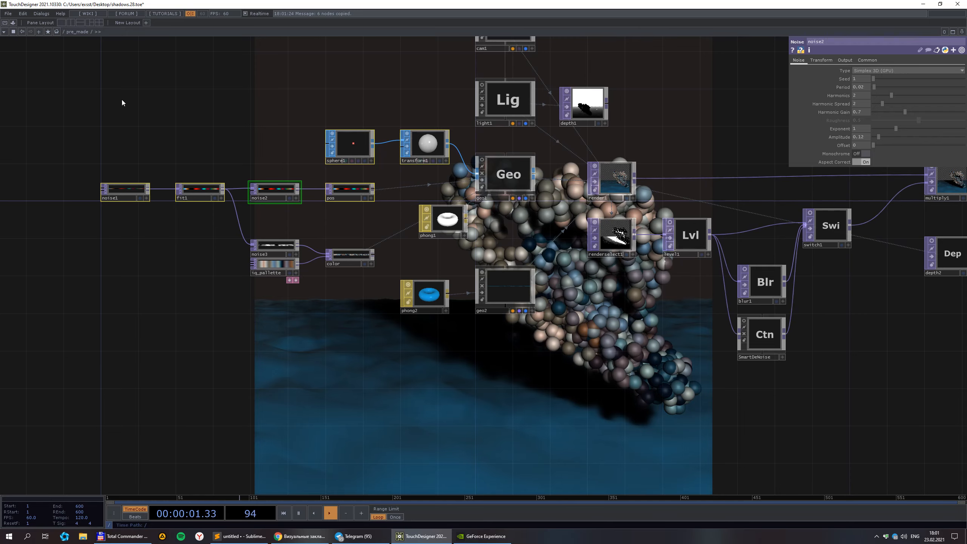
# - Paste the copied operators into container1 and align the group so noise1 sits at the network origin
pyautogui.click(63, 35)
pyautogui.click(65, 37)
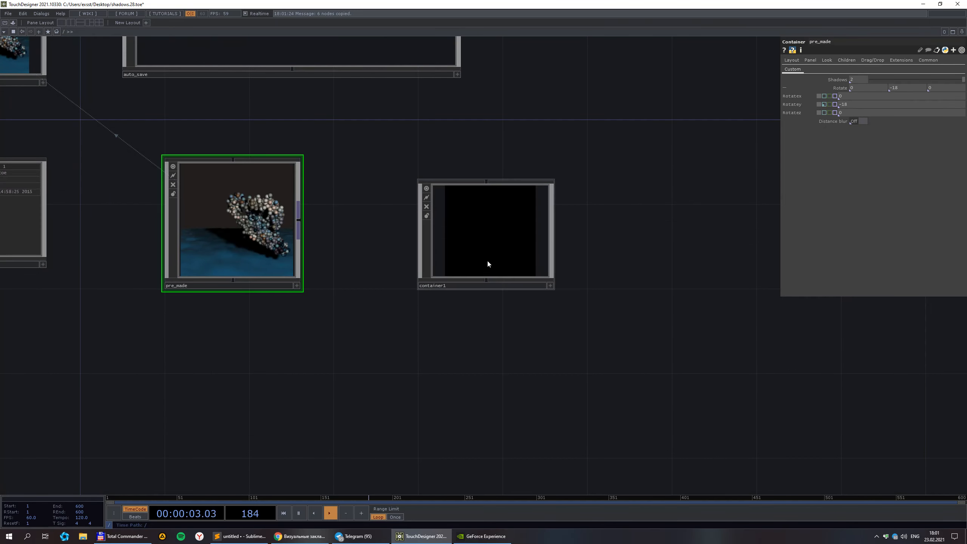
pyautogui.doubleClick(486, 239)
pyautogui.scroll(5, 367, 293)
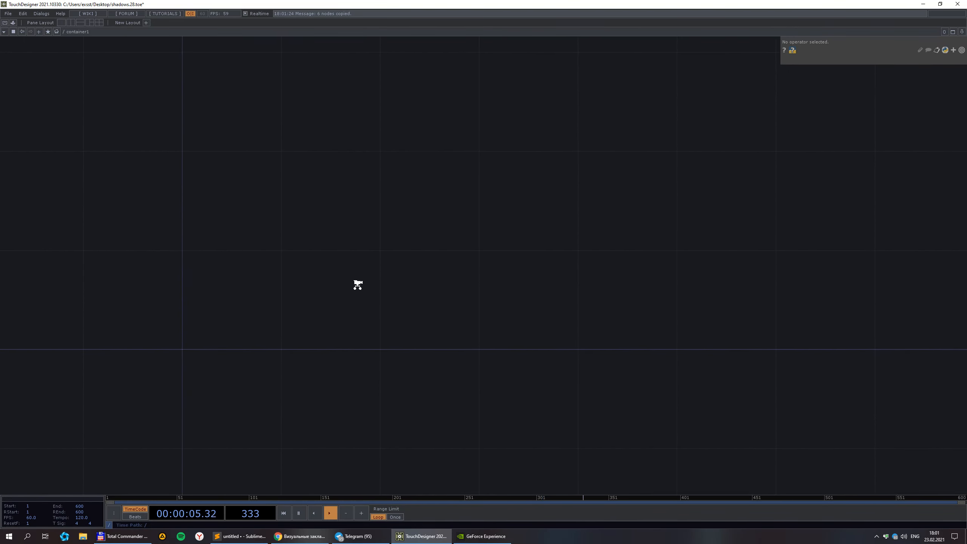
pyautogui.hotkey('ctrl', 'v')
pyautogui.scroll(-2, 502, 280)
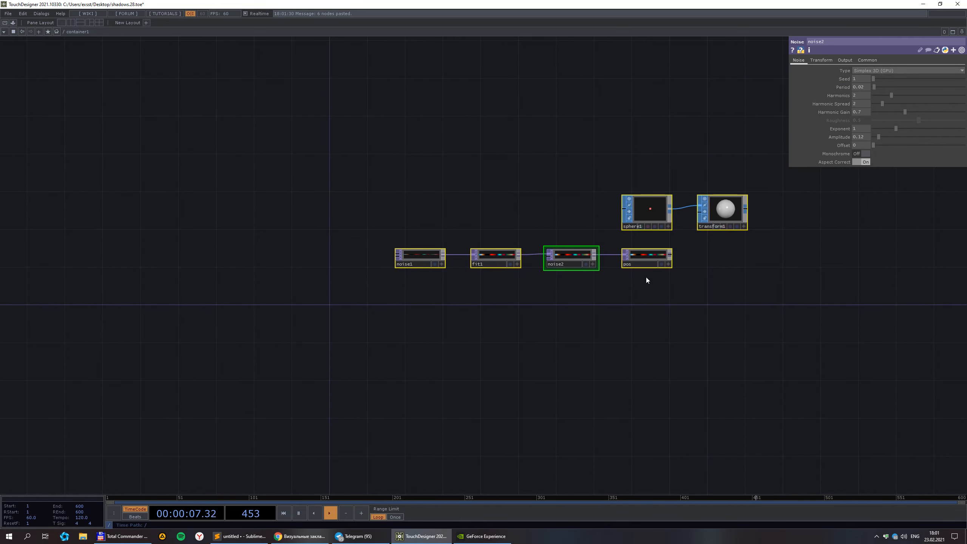
pyautogui.moveTo(649, 260); pyautogui.dragTo(588, 297)
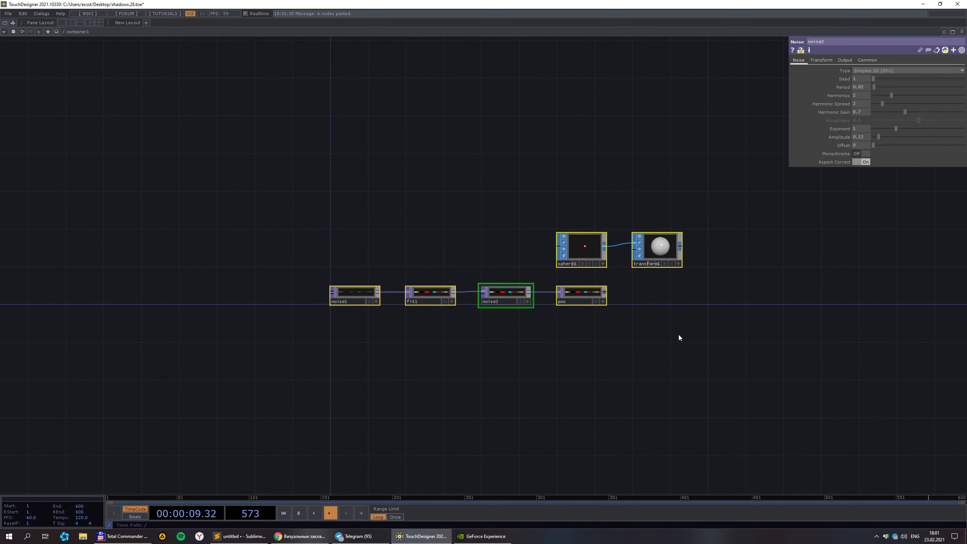
pyautogui.moveTo(680, 333); pyautogui.dragTo(681, 332)
# - Review the pasted operator chains and inspect the parameters of noise1 and noise2
pyautogui.scroll(4, 467, 244)
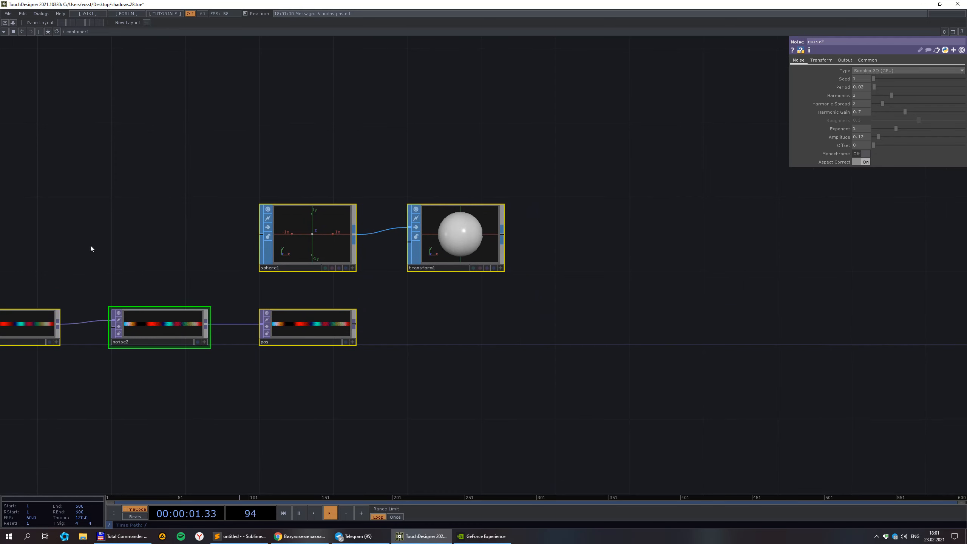
pyautogui.scroll(-4, 512, 238)
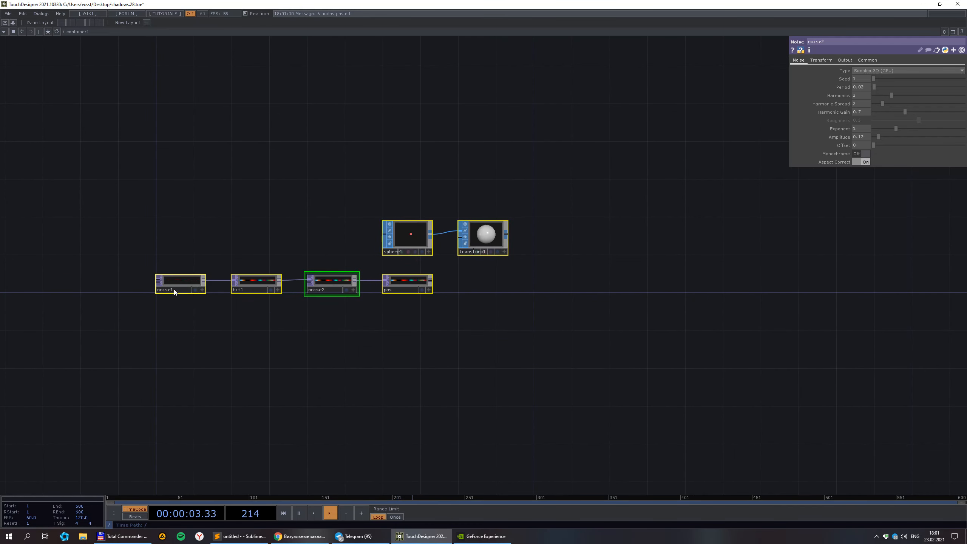
pyautogui.scroll(4, 297, 289)
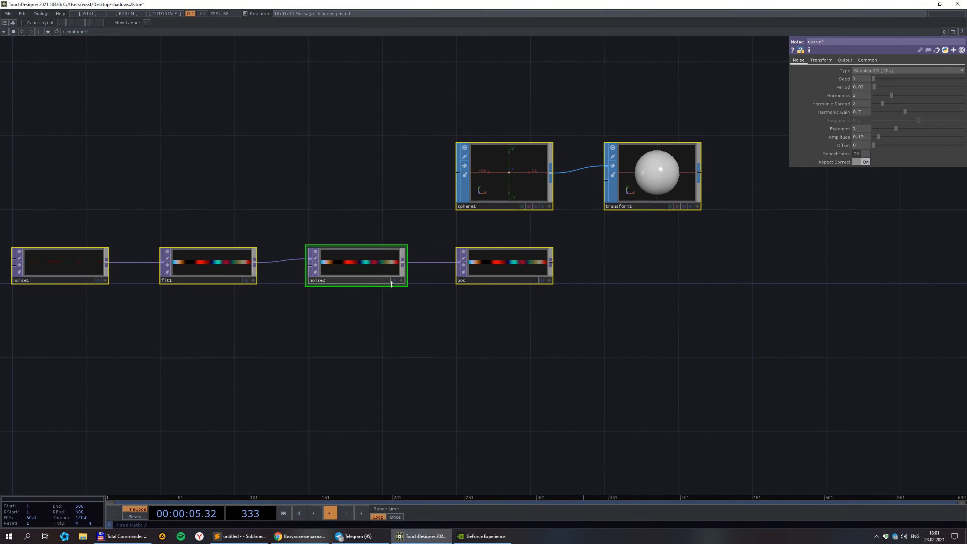
pyautogui.moveTo(656, 344); pyautogui.dragTo(473, 359)
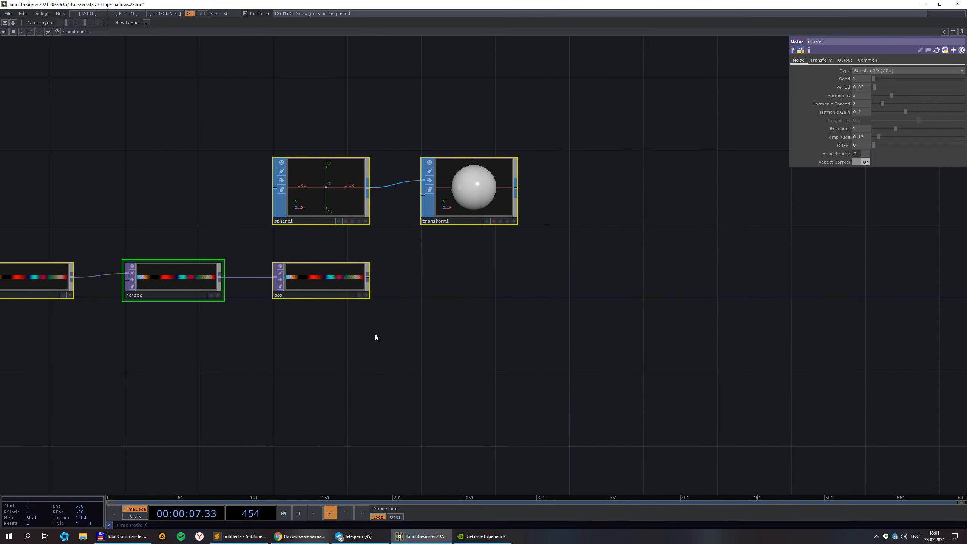
pyautogui.scroll(-4, 299, 310)
pyautogui.click(88, 295)
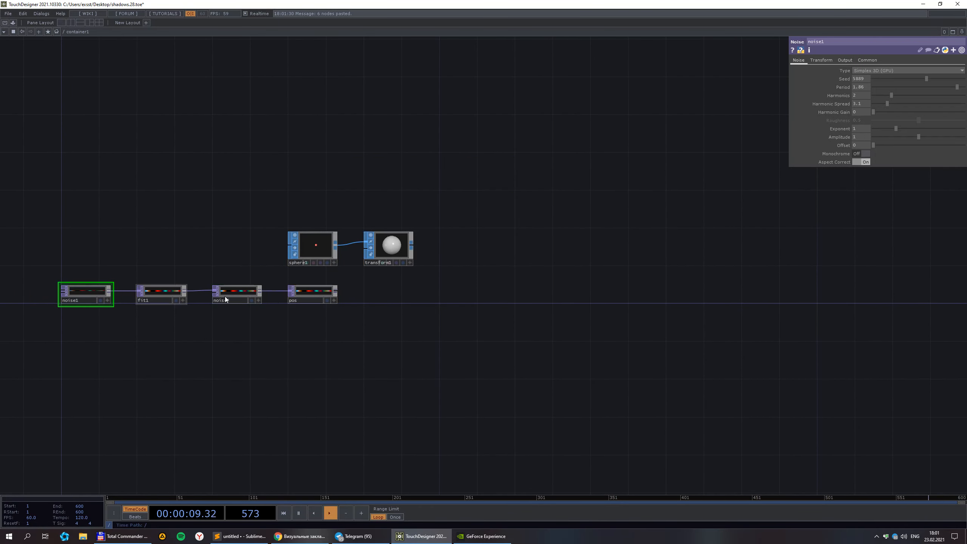
pyautogui.click(242, 293)
# - Add a Geometry component fed by the output of transform1
pyautogui.scroll(3, 409, 270)
pyautogui.click(423, 227)
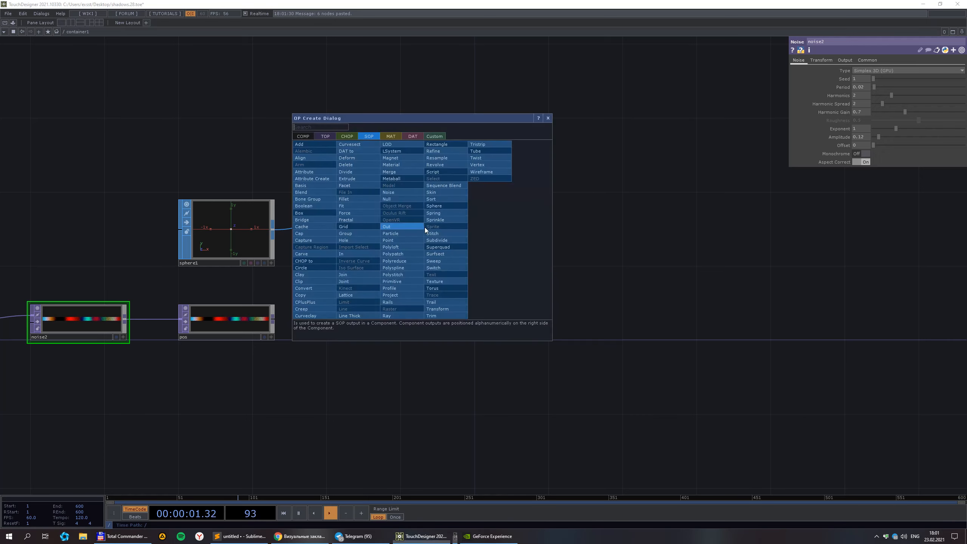
pyautogui.click(303, 136)
pyautogui.click(306, 240)
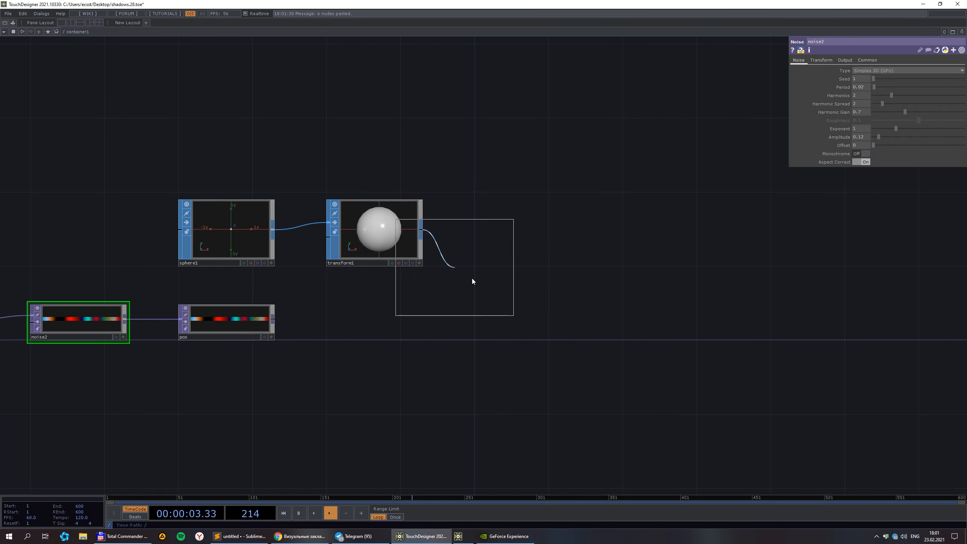
pyautogui.click(534, 289)
pyautogui.scroll(-3, 599, 384)
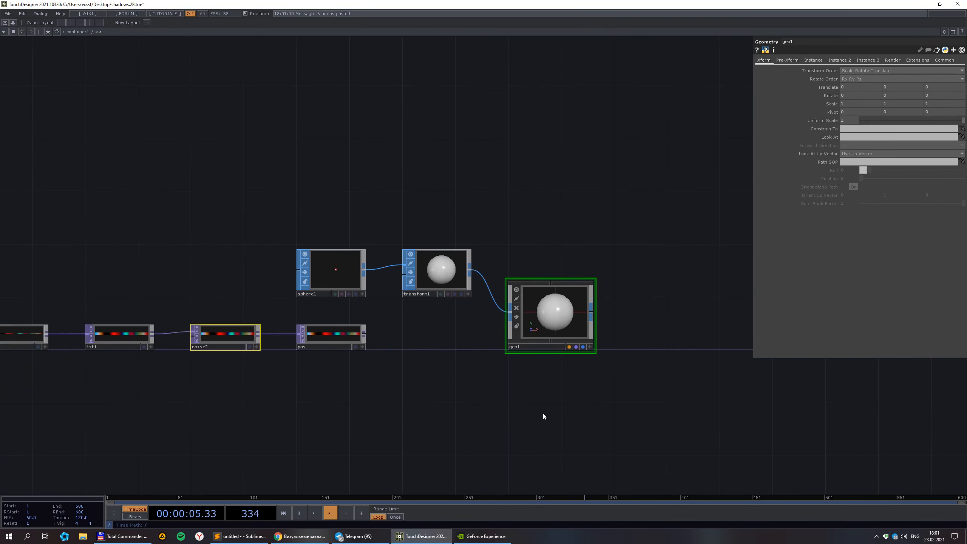
# - Add a Phong material below transform1 and assign it to geo1
pyautogui.moveTo(422, 383); pyautogui.dragTo(378, 291)
pyautogui.scroll(3, 374, 289)
pyautogui.press('Tab')
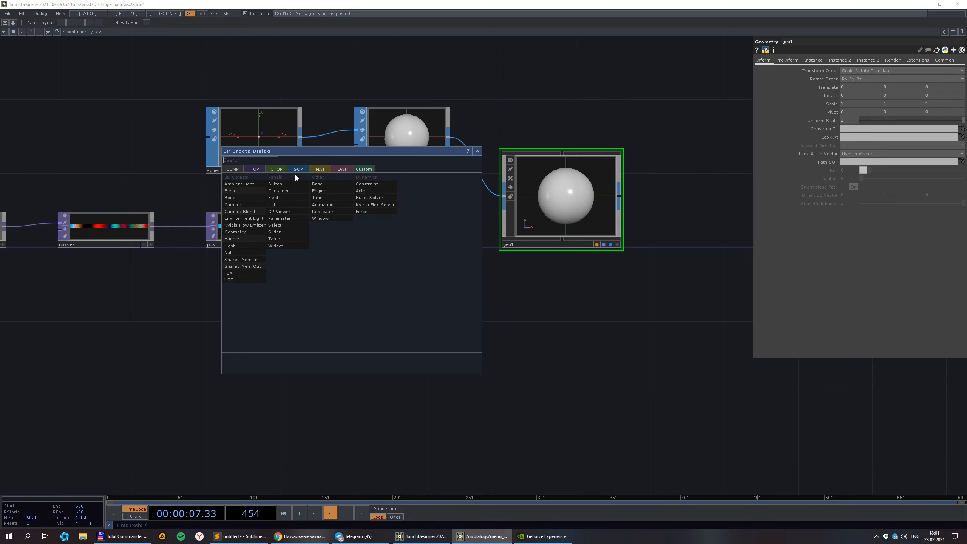
pyautogui.click(314, 170)
pyautogui.click(231, 231)
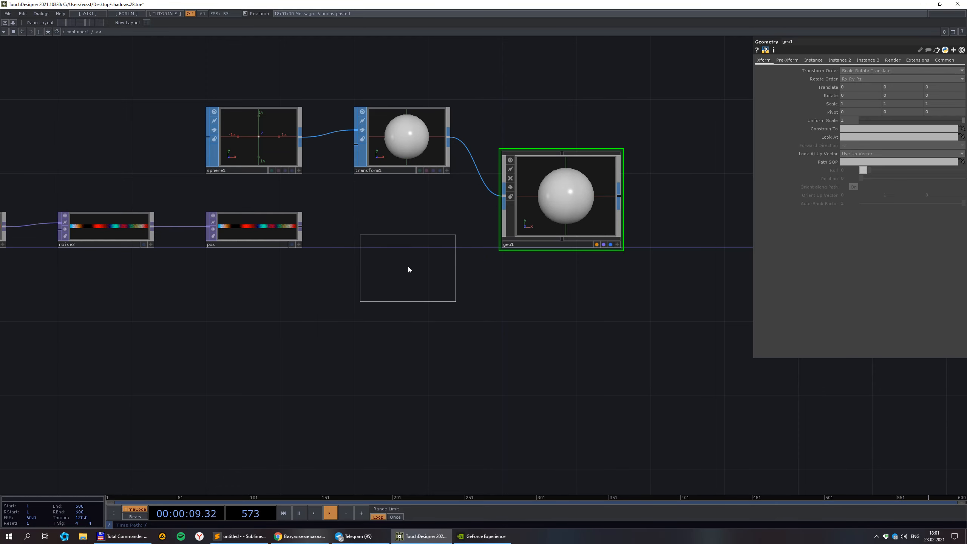
pyautogui.click(405, 254)
pyautogui.moveTo(433, 249); pyautogui.dragTo(550, 203)
pyautogui.click(550, 205)
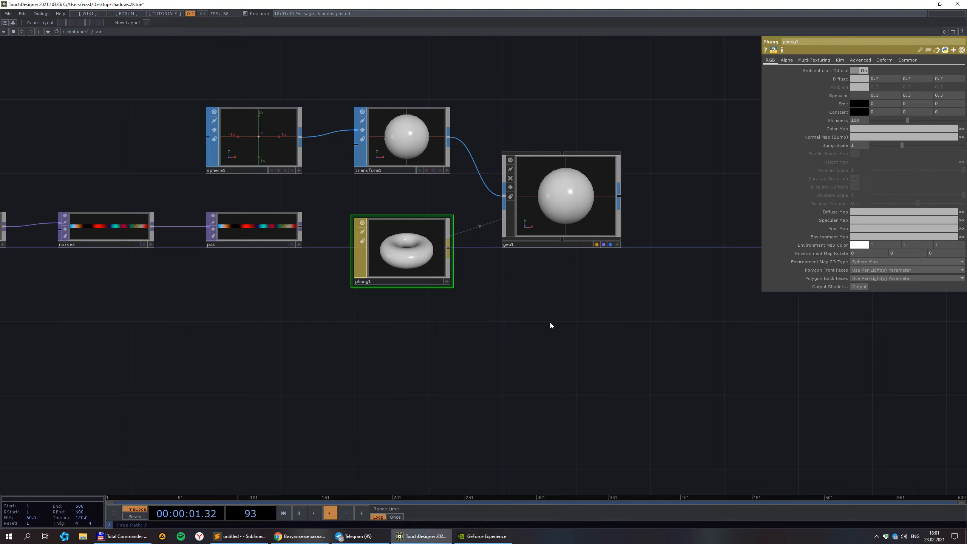
# - Add a Camera component well above geo1
pyautogui.scroll(-3, 550, 322)
pyautogui.press('Tab')
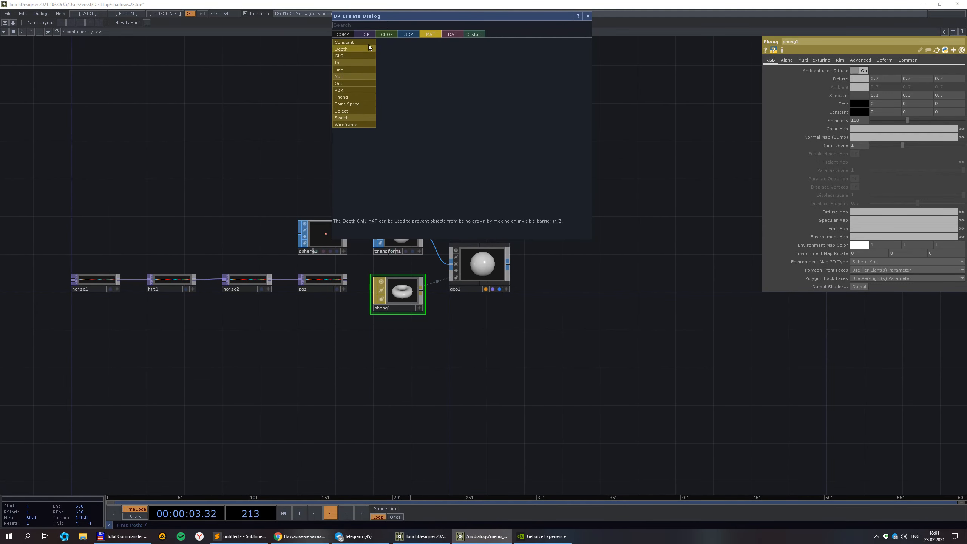
pyautogui.click(345, 34)
pyautogui.click(352, 70)
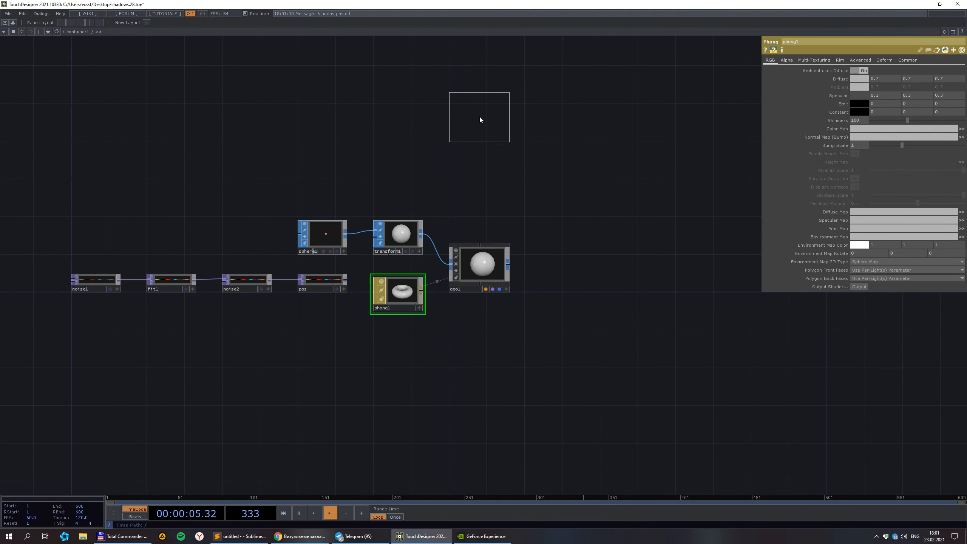
pyautogui.click(479, 79)
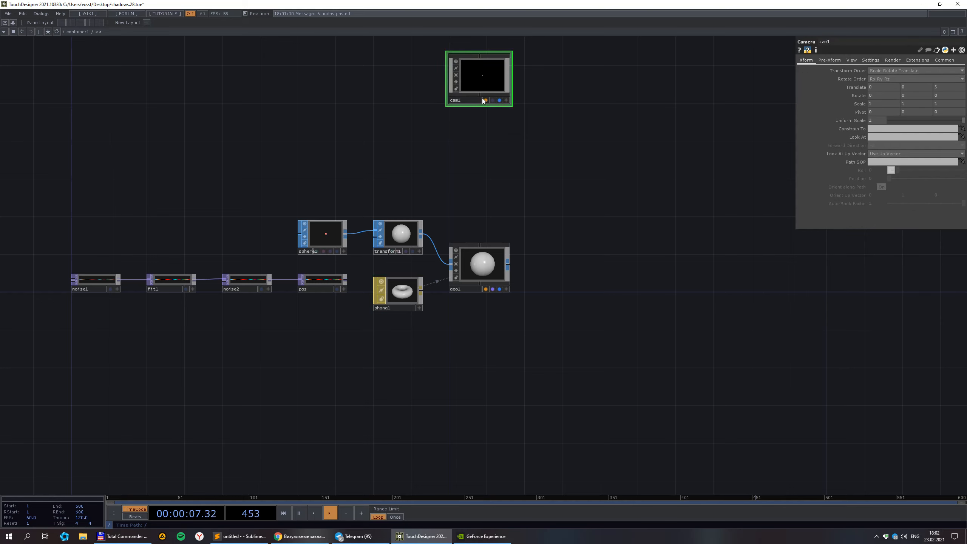
# - Add a Light component between cam1 and geo1
pyautogui.press('Tab')
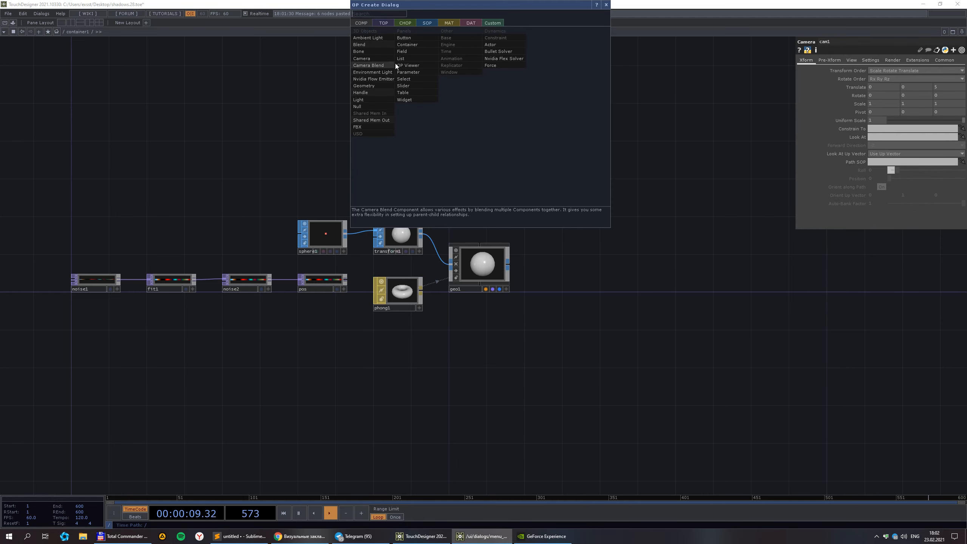
pyautogui.click(379, 100)
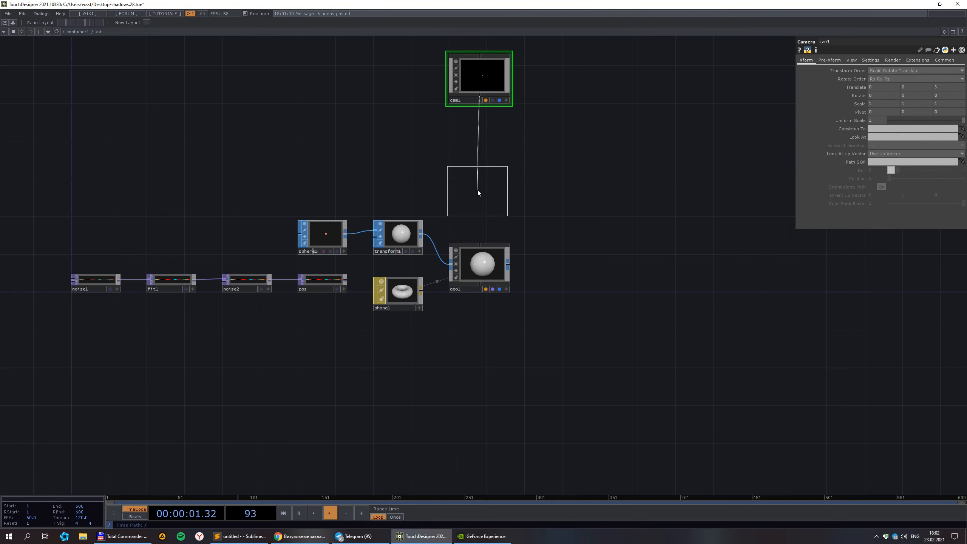
pyautogui.click(481, 193)
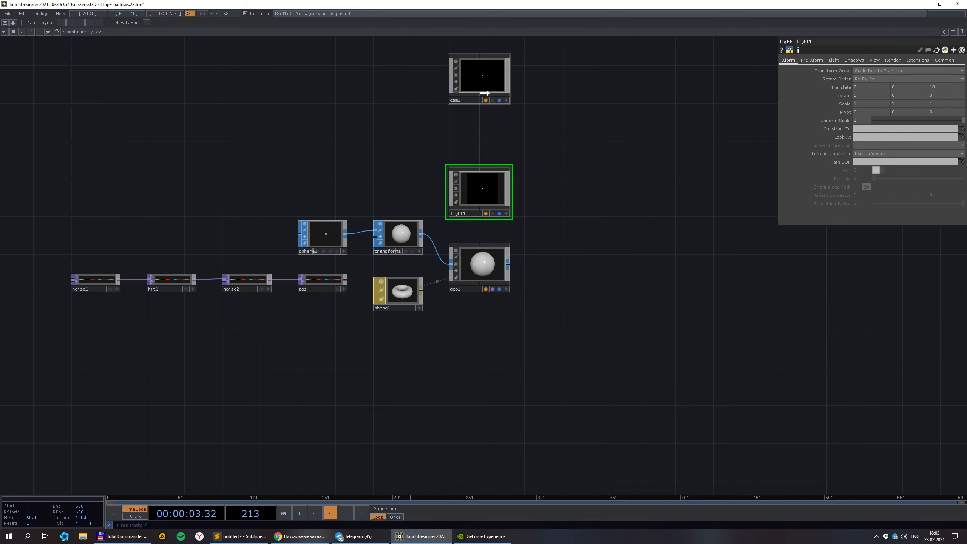
pyautogui.scroll(3, 512, 150)
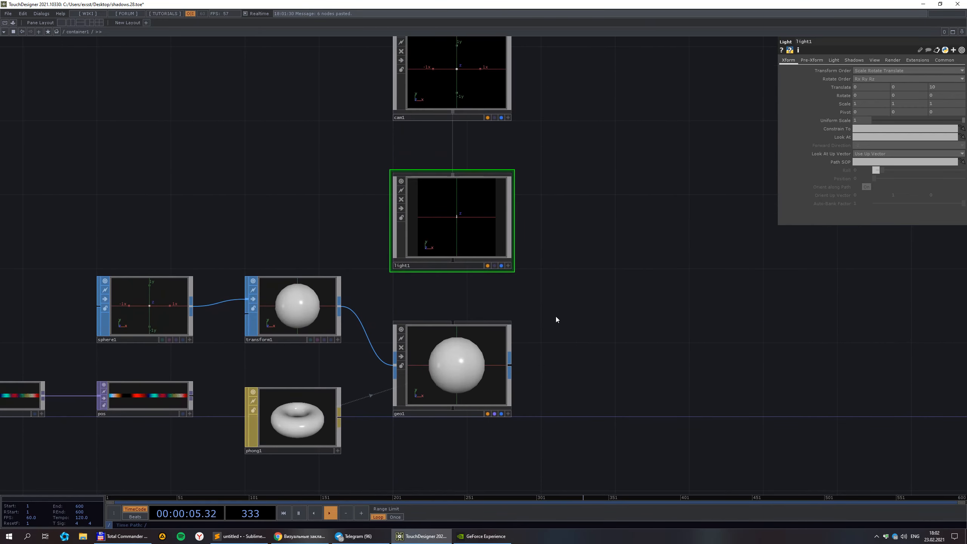
pyautogui.scroll(-3, 556, 320)
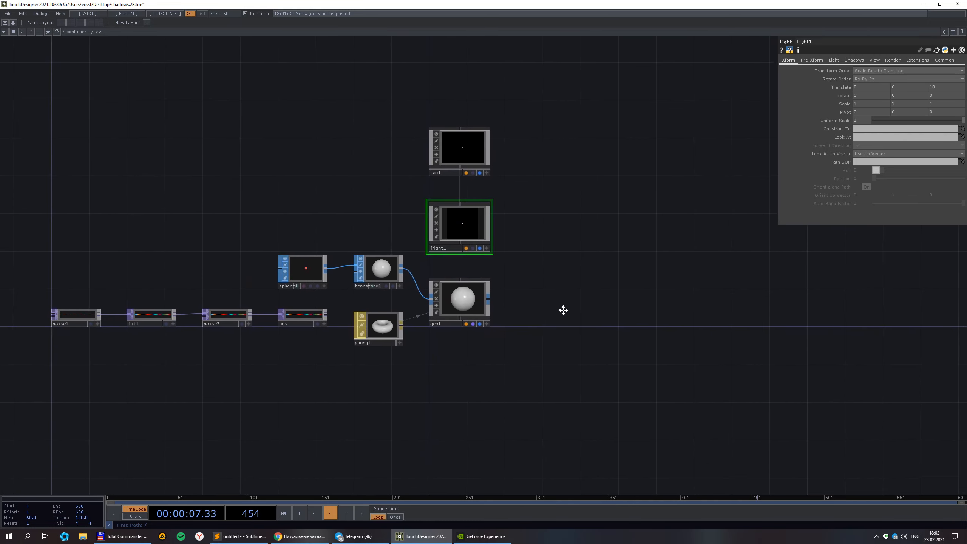
# - Add a Render TOP beside geo1 to render the camera, light and geometry
pyautogui.moveTo(564, 311); pyautogui.dragTo(478, 281)
pyautogui.scroll(1, 465, 280)
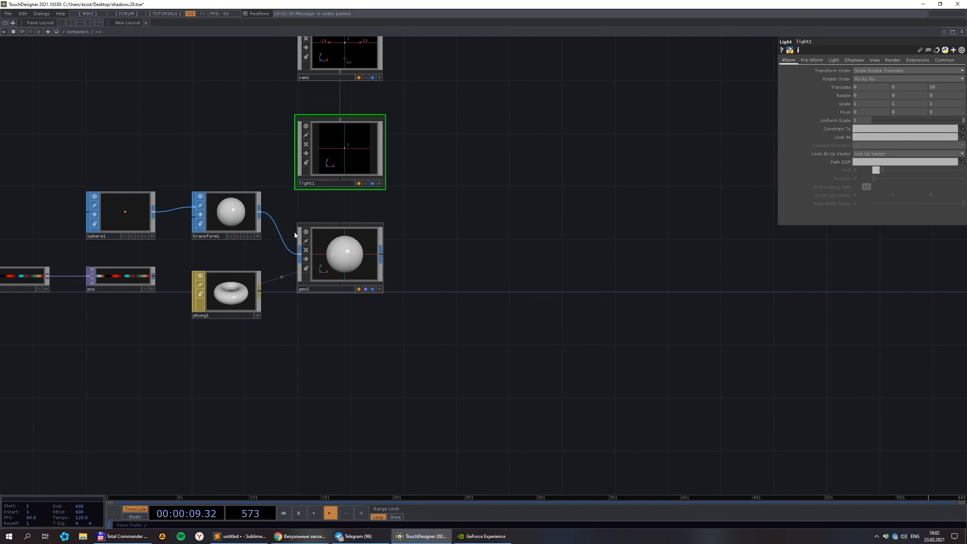
pyautogui.press('Tab')
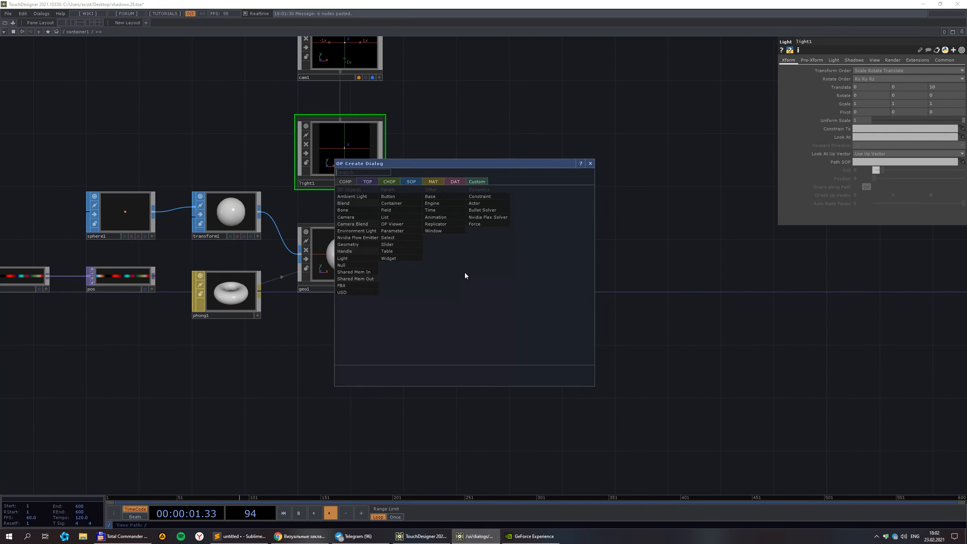
pyautogui.click(366, 183)
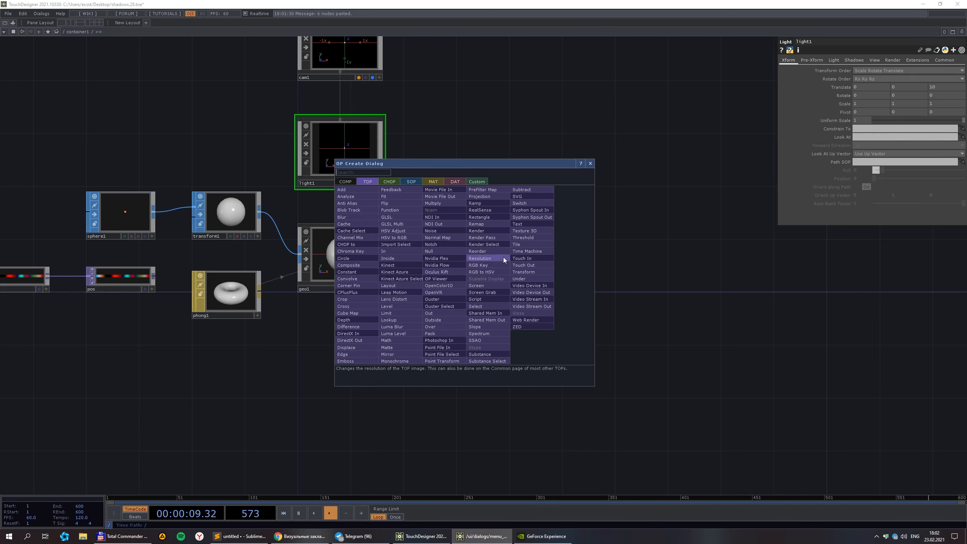
pyautogui.click(489, 231)
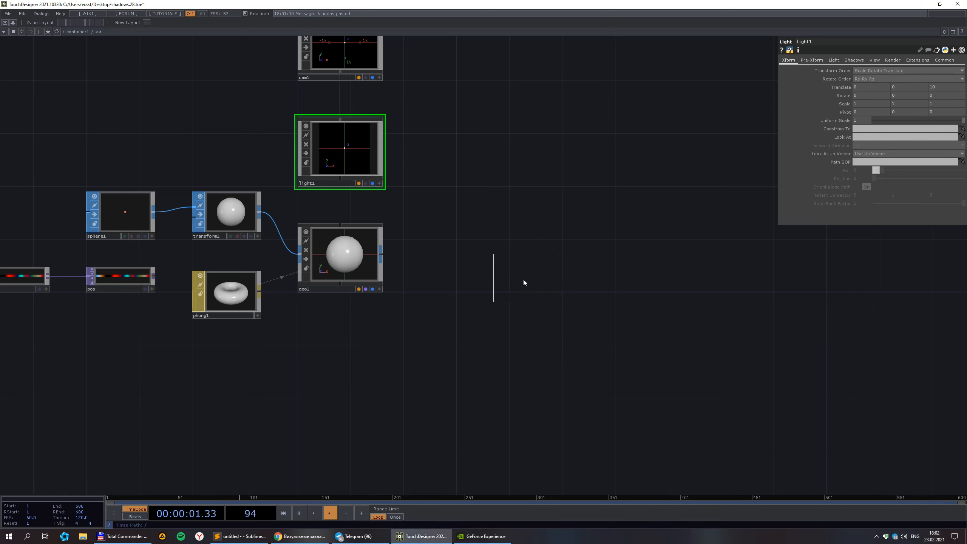
pyautogui.click(492, 268)
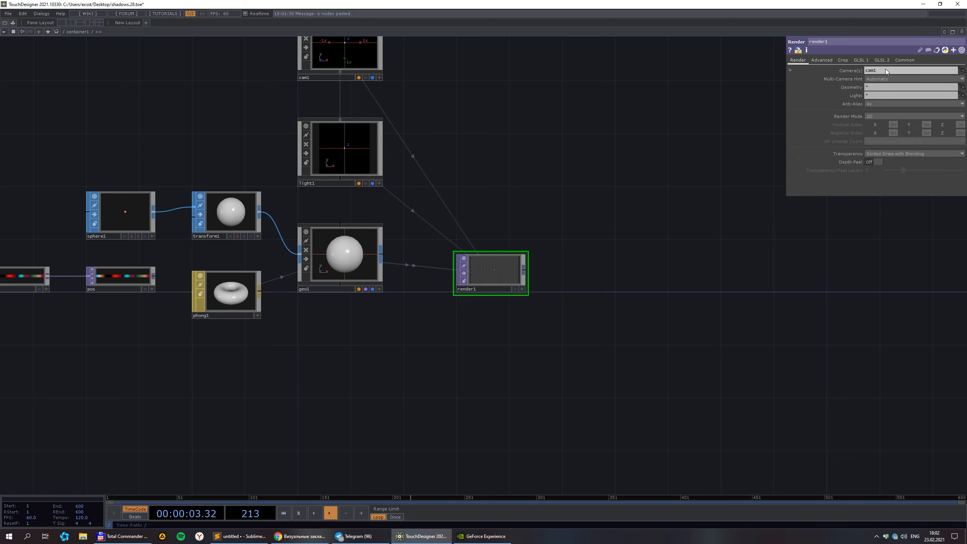
# - Set the resolution of render1 to 1280 by 1280
pyautogui.click(903, 61)
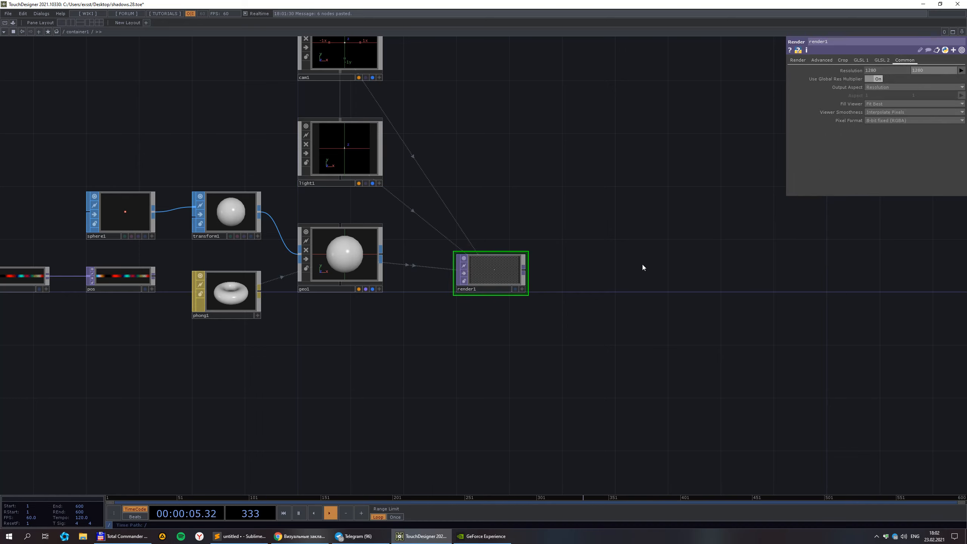
pyautogui.write('1280')
pyautogui.press('Return')
# - Add an Out TOP fed by render1 and display its image behind the network
pyautogui.moveTo(531, 256); pyautogui.dragTo(531, 238)
pyautogui.moveTo(609, 343); pyautogui.dragTo(481, 294)
pyautogui.rightClick(395, 213)
pyautogui.click(732, 212)
pyautogui.click(756, 240)
pyautogui.scroll(-5, 789, 310)
pyautogui.scroll(5, 605, 322)
pyautogui.moveTo(588, 288); pyautogui.dragTo(651, 279)
# - Turn on instancing for geo1 and use pos as its Translate OP
pyautogui.click(471, 210)
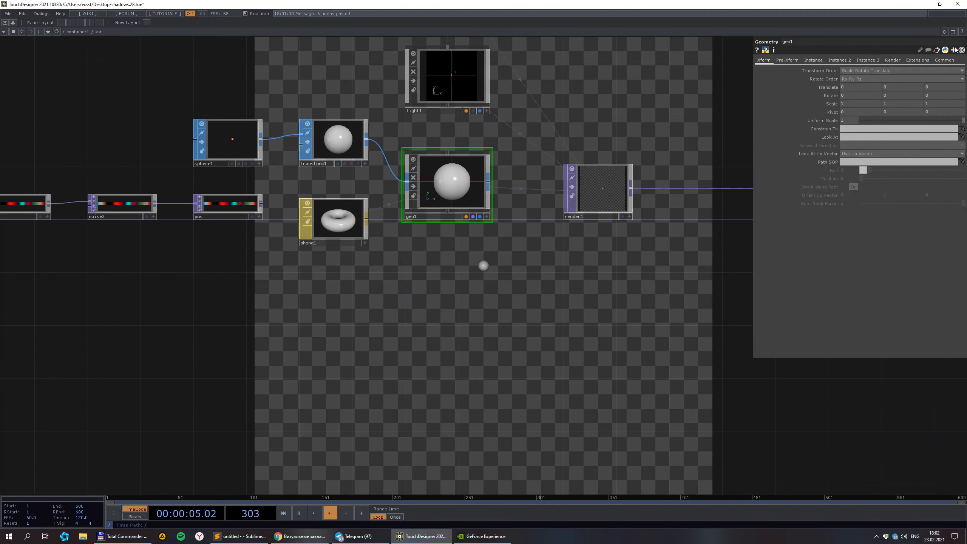
pyautogui.click(831, 60)
pyautogui.click(811, 60)
pyautogui.click(850, 71)
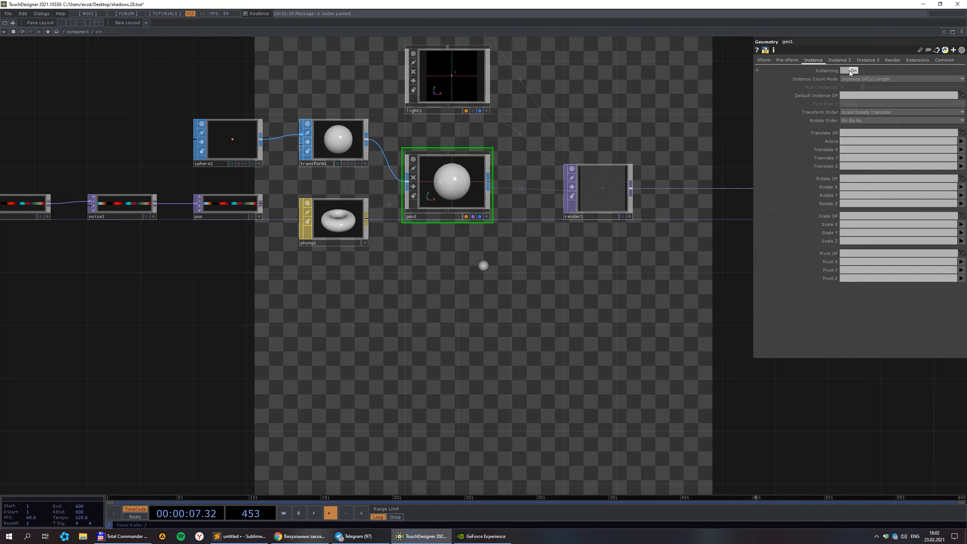
pyautogui.moveTo(229, 209); pyautogui.dragTo(855, 134)
# - Map geo1's instance Translate X, Y and Z to the r, g and b channels
pyautogui.click(851, 149)
pyautogui.write('r')
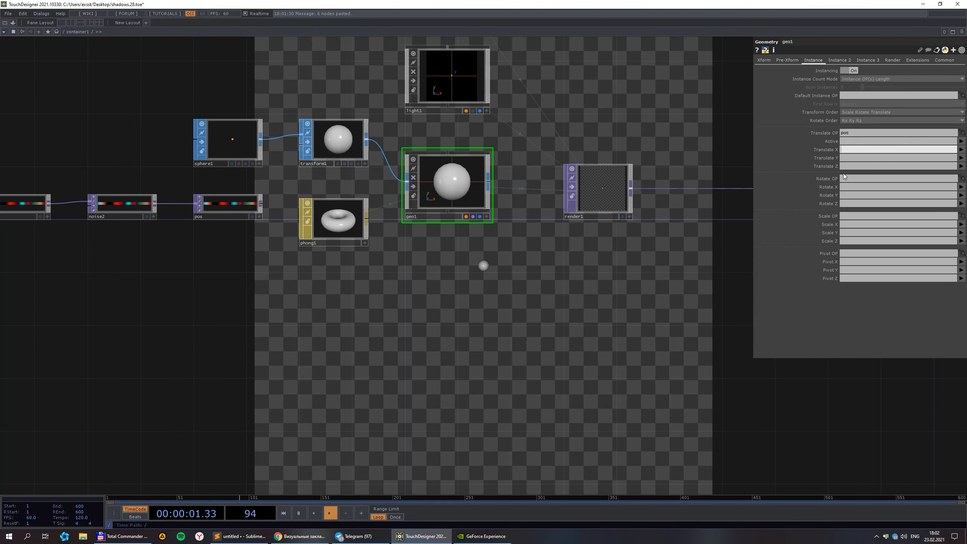
pyautogui.press('Tab')
pyautogui.write('g')
pyautogui.press('Tab')
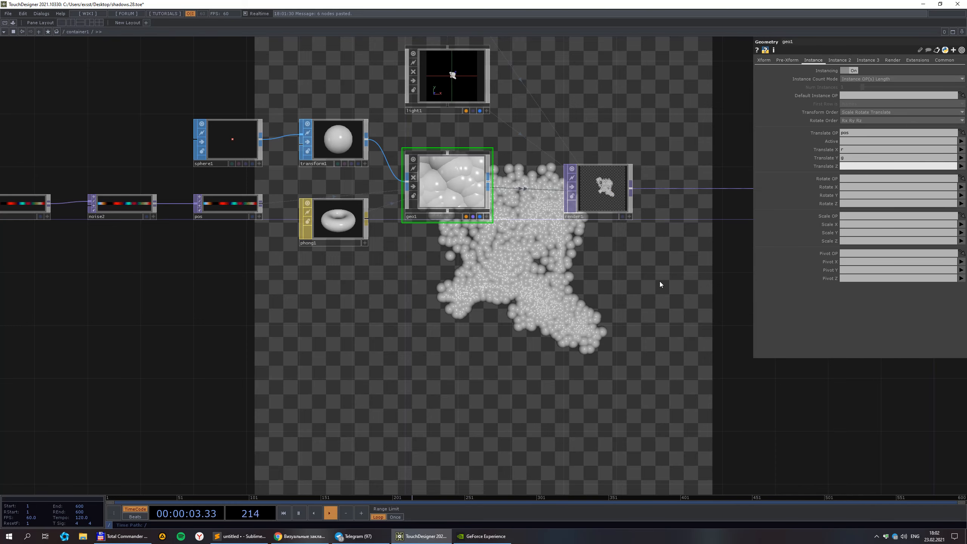
pyautogui.write('b')
pyautogui.press('Return')
# - Change the seed of noise1 to about 3634 to reshape the sphere cloud
pyautogui.moveTo(645, 134); pyautogui.dragTo(474, 260)
pyautogui.moveTo(536, 231); pyautogui.dragTo(603, 300)
pyautogui.moveTo(213, 266); pyautogui.dragTo(694, 235)
pyautogui.click(287, 365)
pyautogui.moveTo(846, 79); pyautogui.dragTo(915, 80)
pyautogui.scroll(-4, 550, 209)
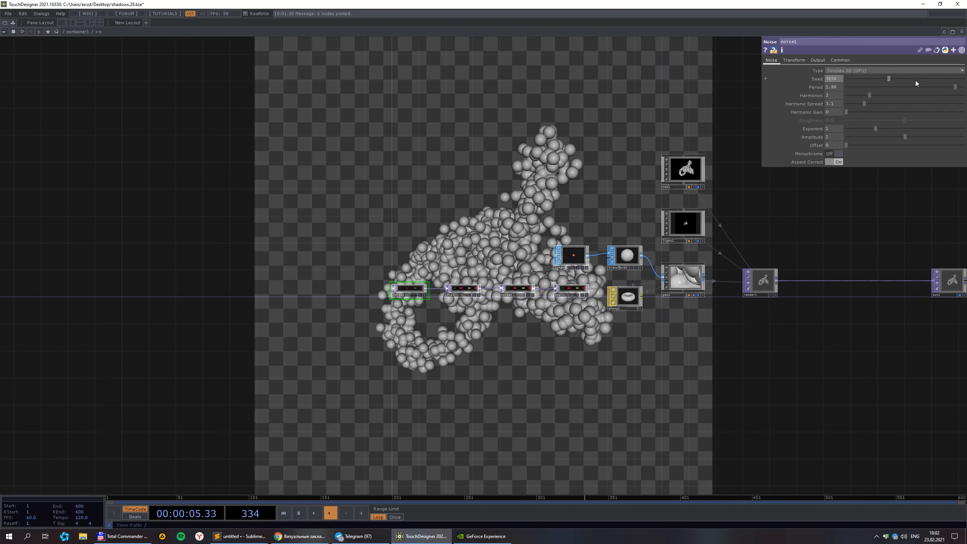
# - Add a Circle SOP below the noise and position chain
pyautogui.moveTo(574, 394); pyautogui.dragTo(377, 331)
pyautogui.scroll(6, 391, 327)
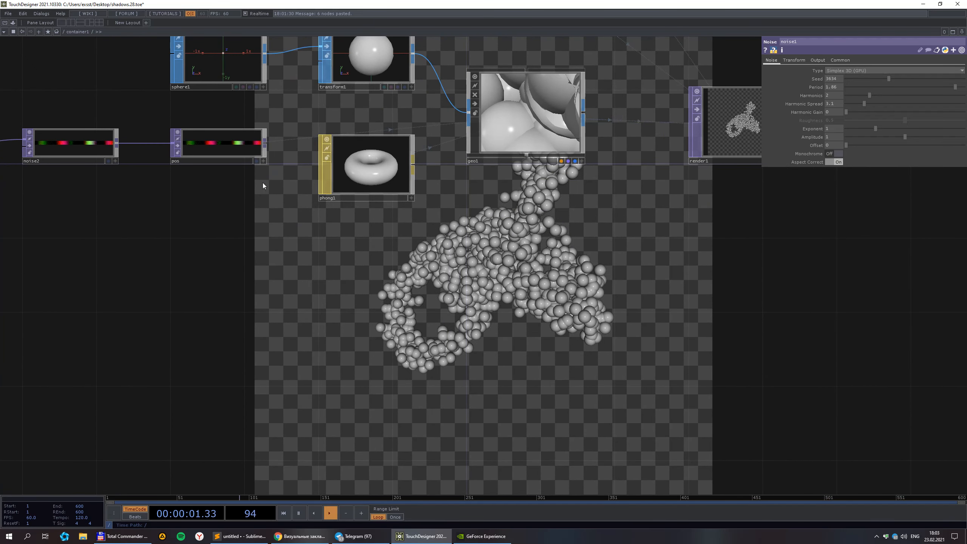
pyautogui.moveTo(221, 266); pyautogui.dragTo(347, 344)
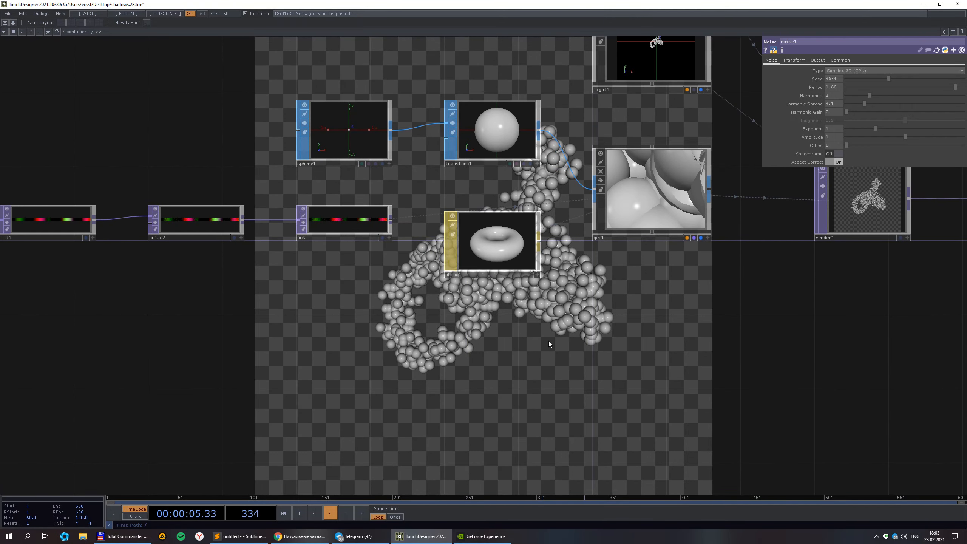
pyautogui.moveTo(504, 324); pyautogui.dragTo(408, 298)
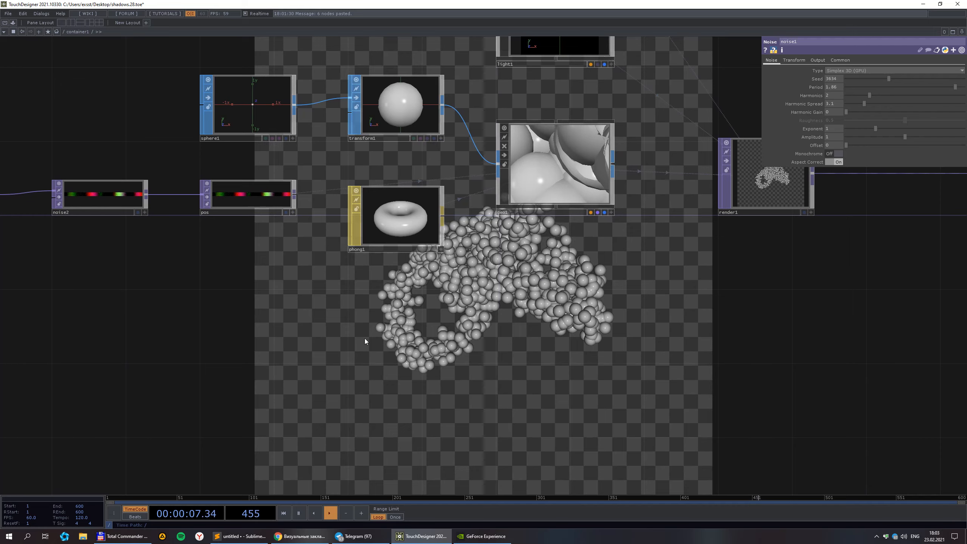
pyautogui.press('Tab')
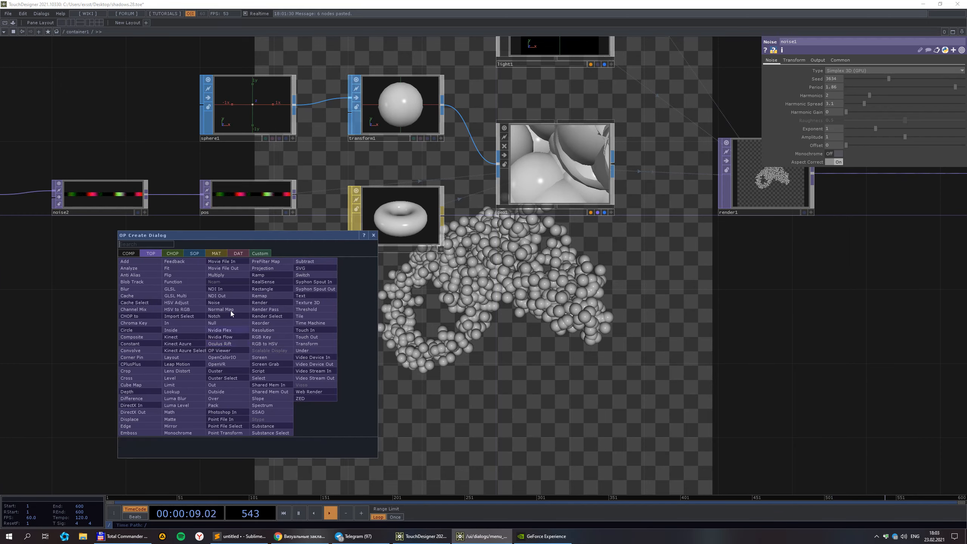
pyautogui.click(194, 253)
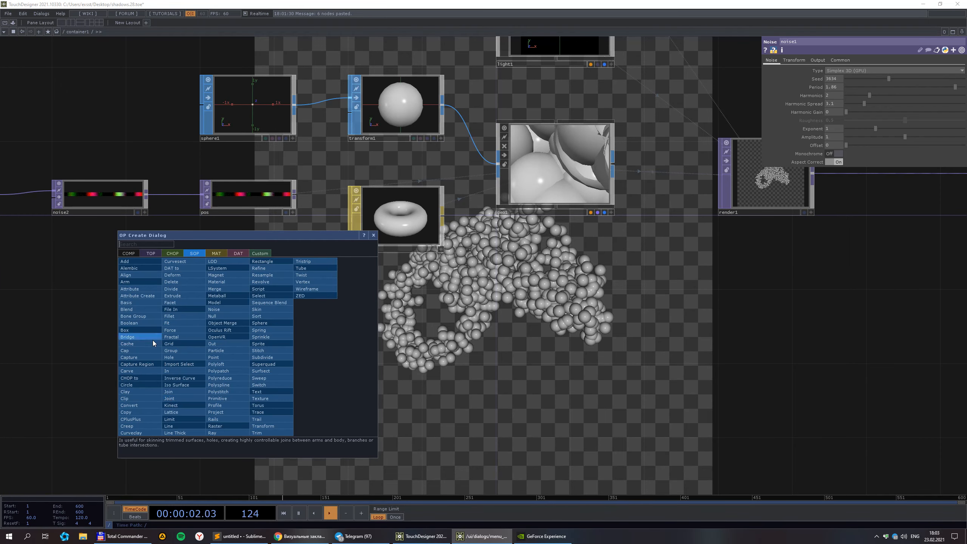
pyautogui.click(140, 385)
pyautogui.click(176, 328)
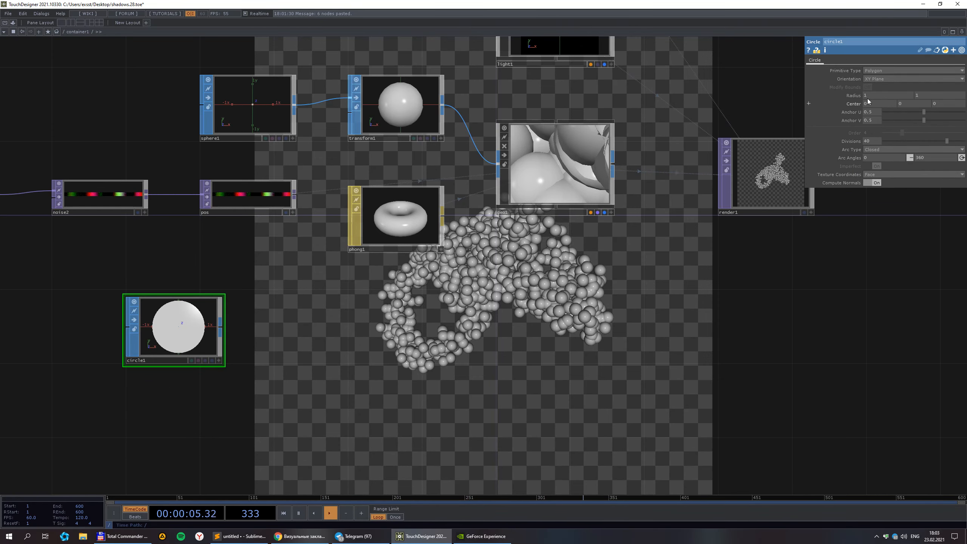
# - Orient circle1 to the ZX plane and set its center Y to -1
pyautogui.click(889, 80)
pyautogui.click(885, 99)
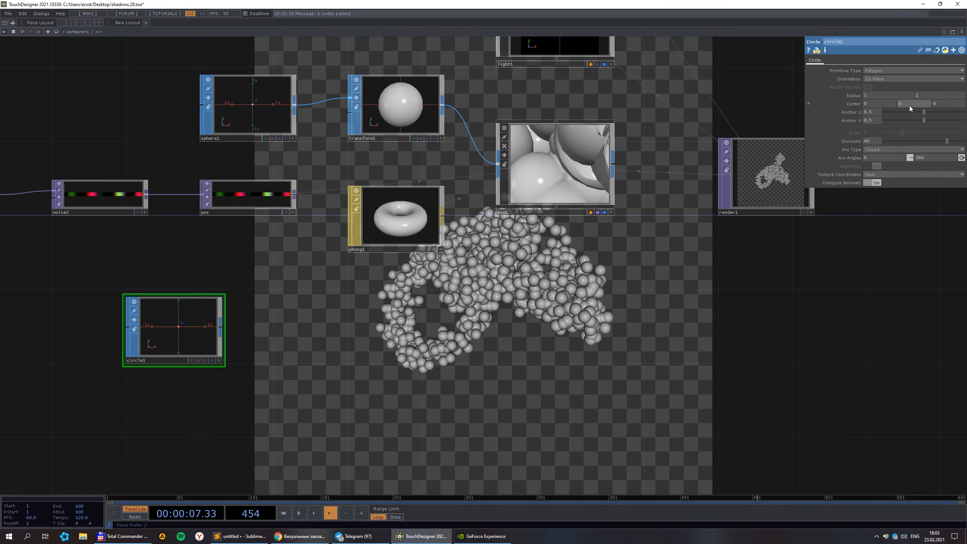
pyautogui.moveTo(910, 106); pyautogui.dragTo(871, 106, button='middle')
# - Add a second Geometry component below geo1, fed by the output of circle1
pyautogui.scroll(-3, 551, 370)
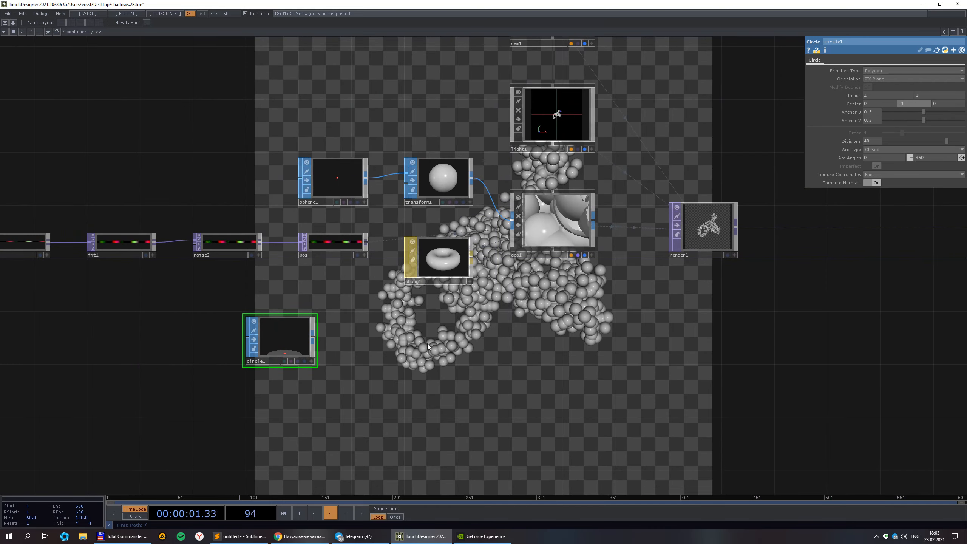
pyautogui.scroll(6, 429, 347)
pyautogui.rightClick(208, 331)
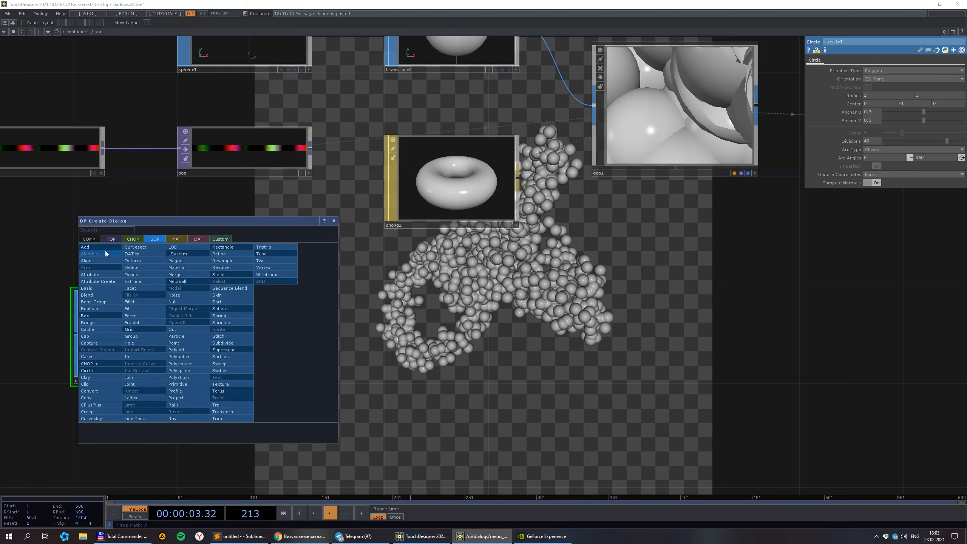
pyautogui.click(88, 239)
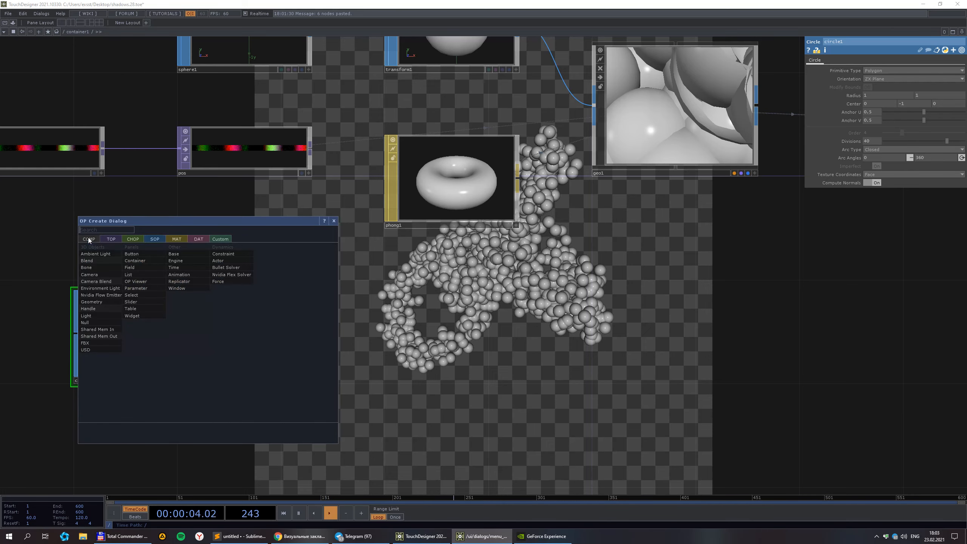
pyautogui.click(102, 302)
pyautogui.click(680, 296)
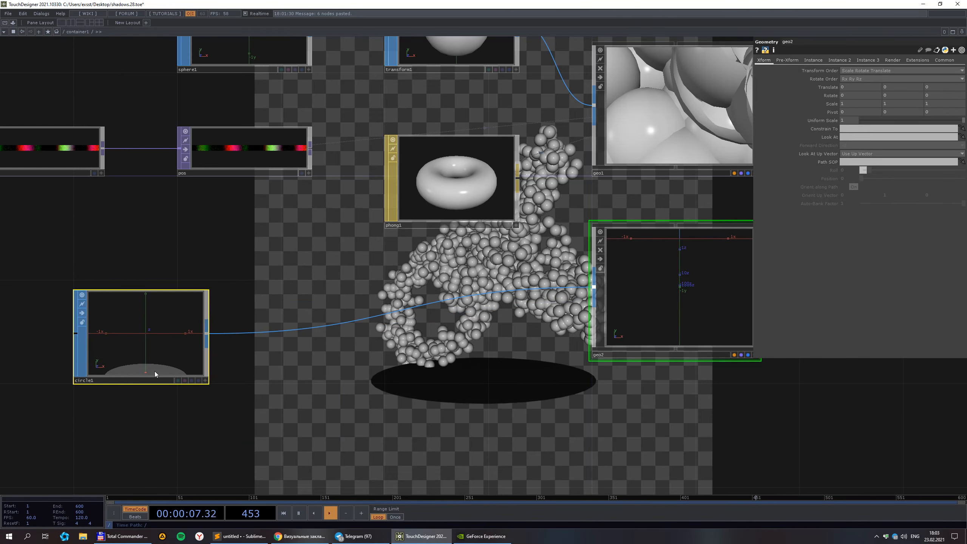
# - Set both radius values of circle1 to 50 to form a large floor
pyautogui.click(155, 335)
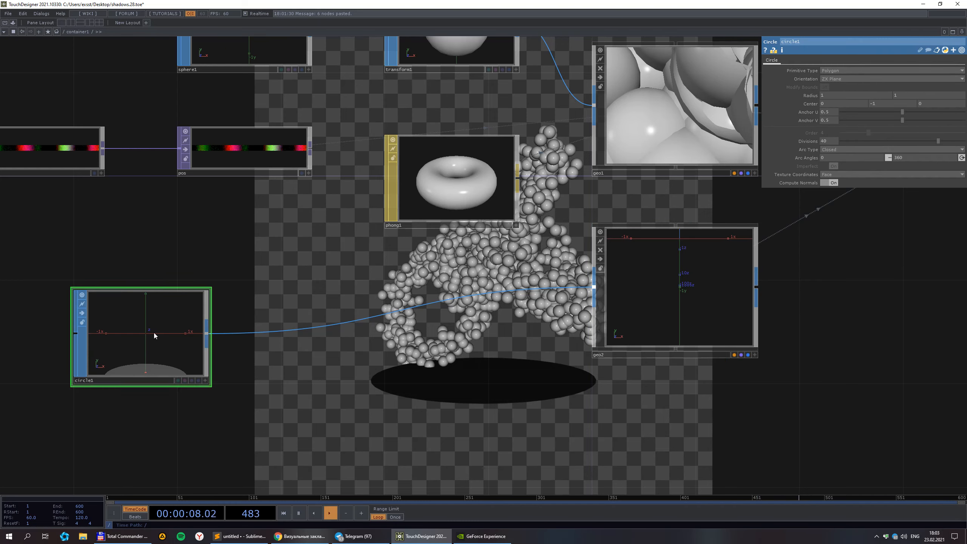
pyautogui.click(845, 95)
pyautogui.write('50')
pyautogui.click(926, 94)
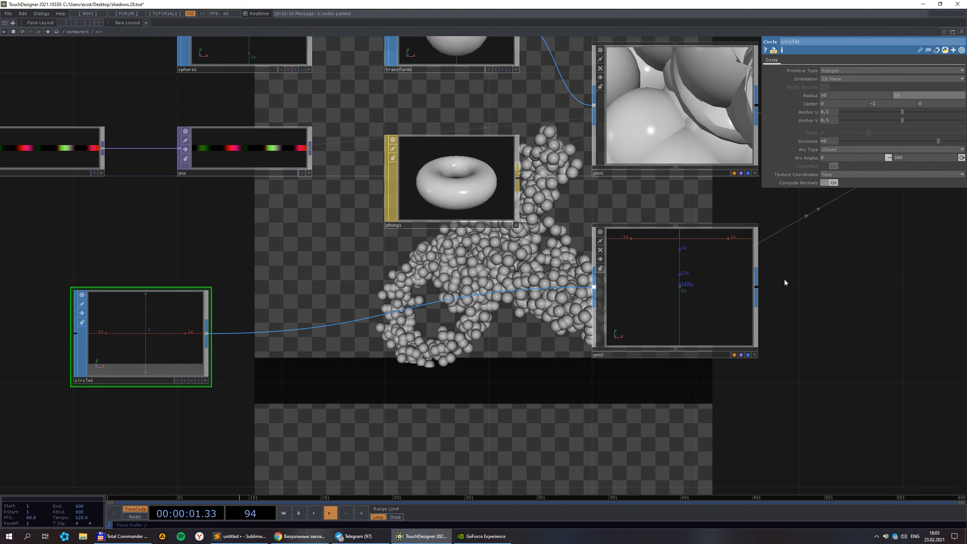
# - Turn off Compute Normals on circle1 and save the project
pyautogui.click(833, 183)
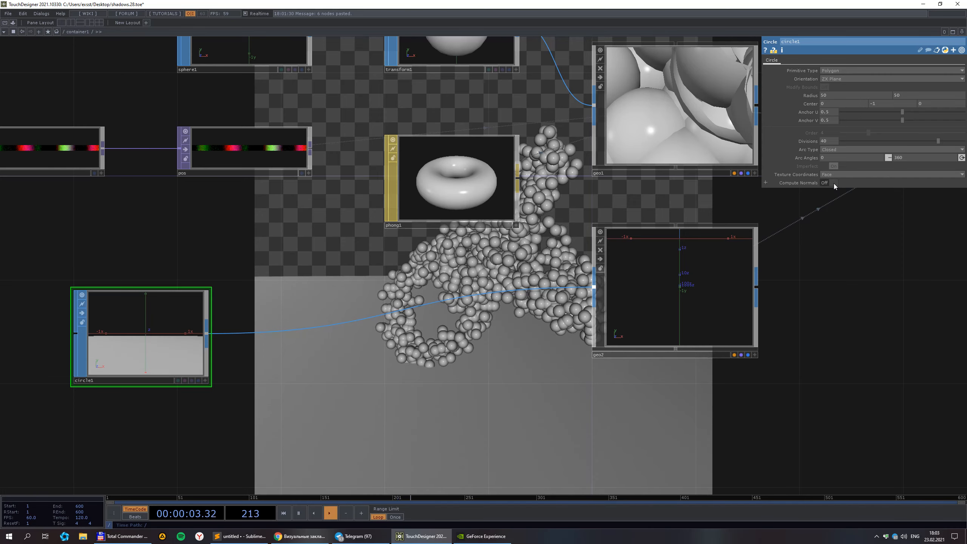
pyautogui.click(834, 183)
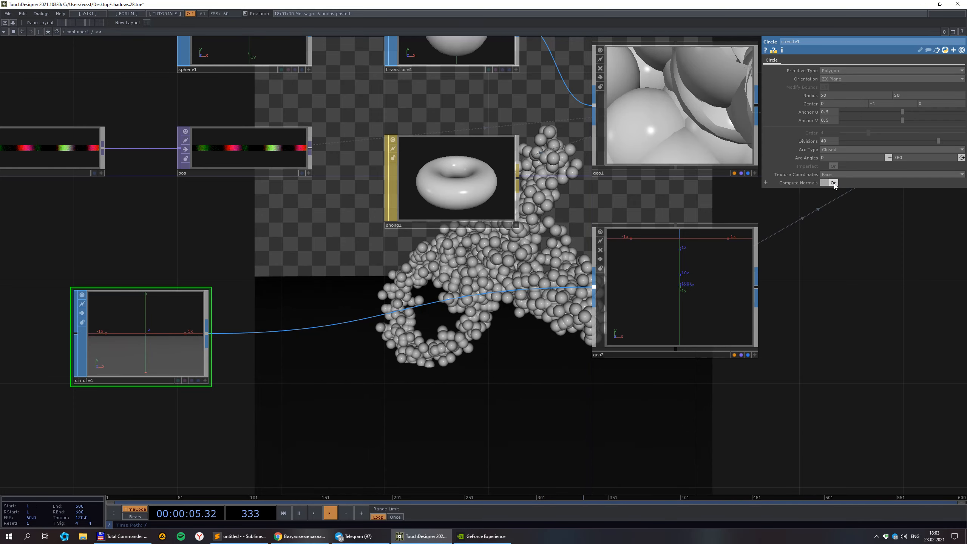
pyautogui.click(834, 183)
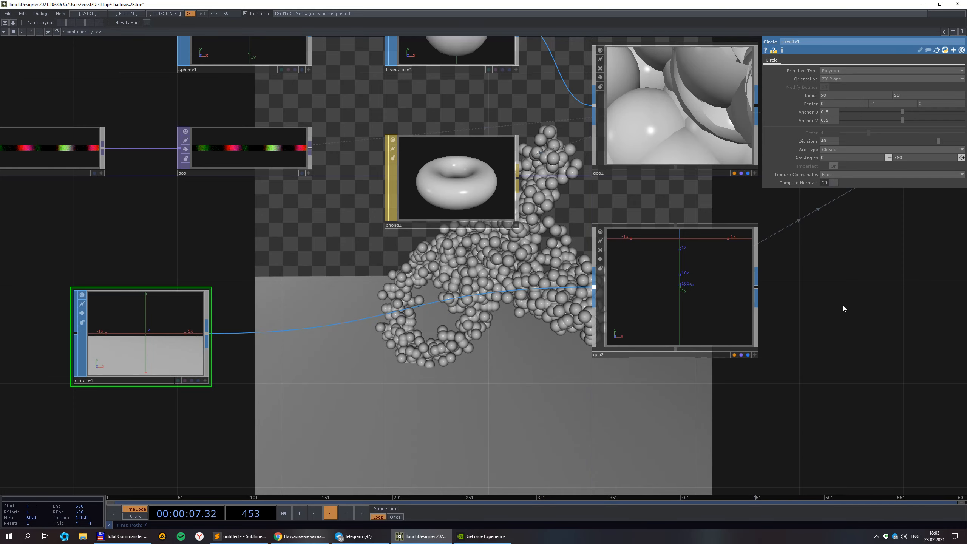
pyautogui.scroll(-2, 857, 324)
pyautogui.hotkey('ctrl', 's')
# - Move the circle1 node closer to geo2 in the network
pyautogui.moveTo(887, 351); pyautogui.dragTo(642, 316)
pyautogui.scroll(-3, 677, 310)
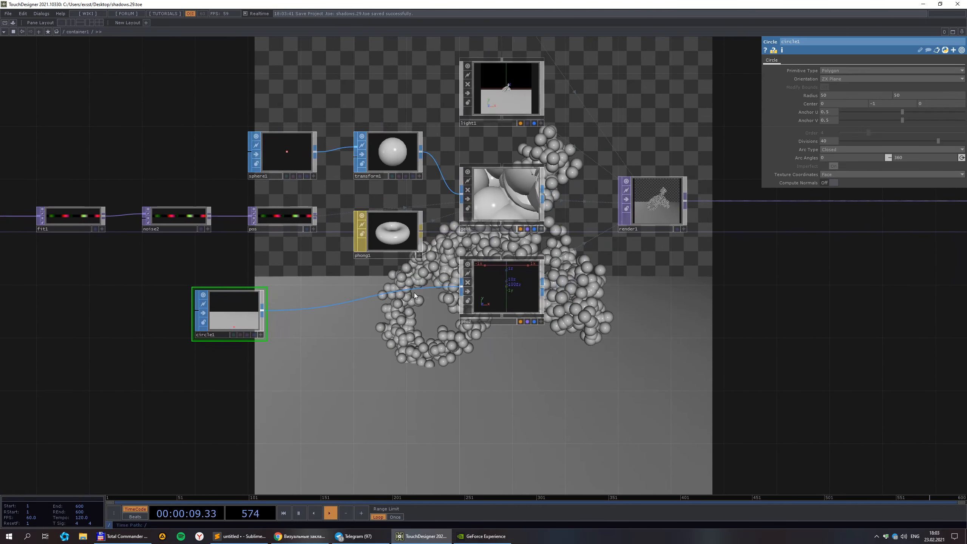
pyautogui.moveTo(231, 326); pyautogui.dragTo(295, 326)
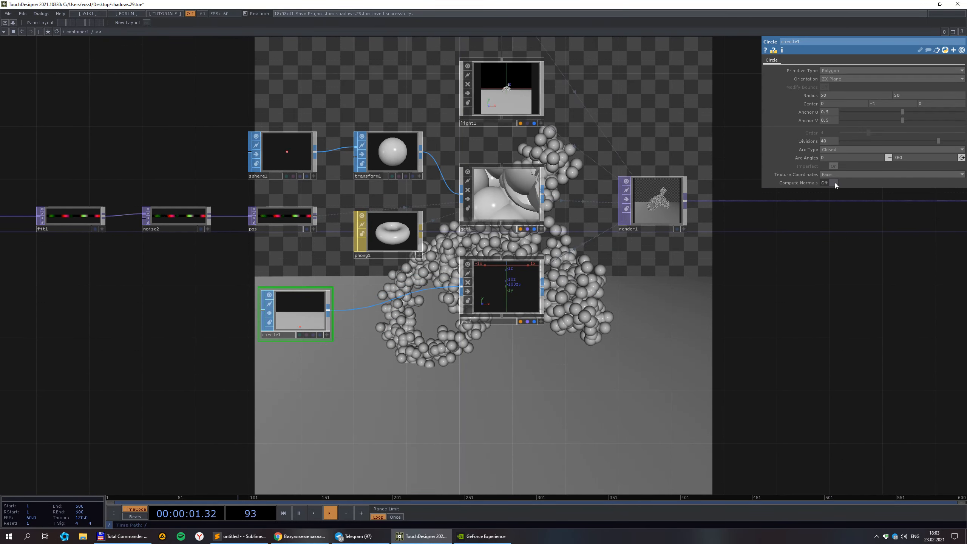
pyautogui.moveTo(806, 289); pyautogui.dragTo(779, 303)
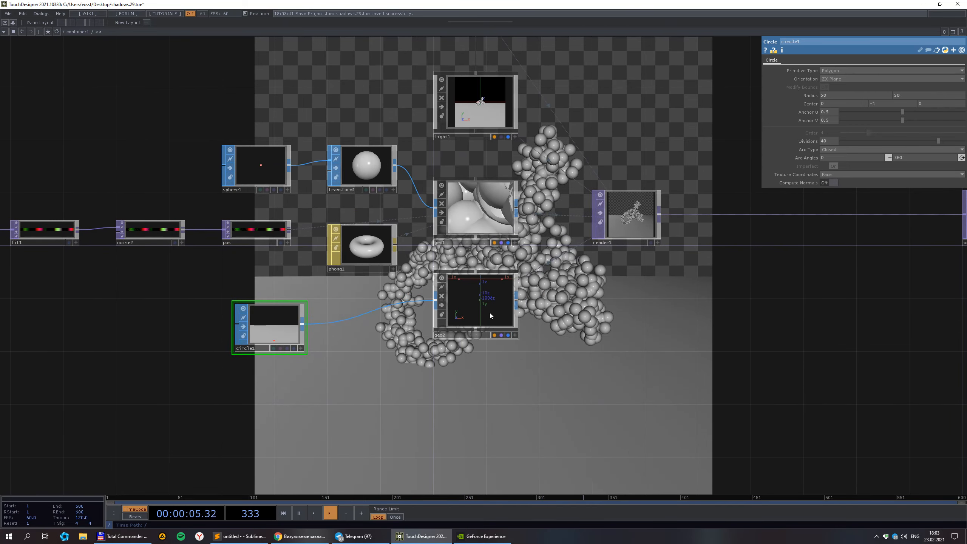
pyautogui.moveTo(596, 164); pyautogui.dragTo(462, 288)
pyautogui.scroll(5, 451, 245)
pyautogui.scroll(-5, 451, 245)
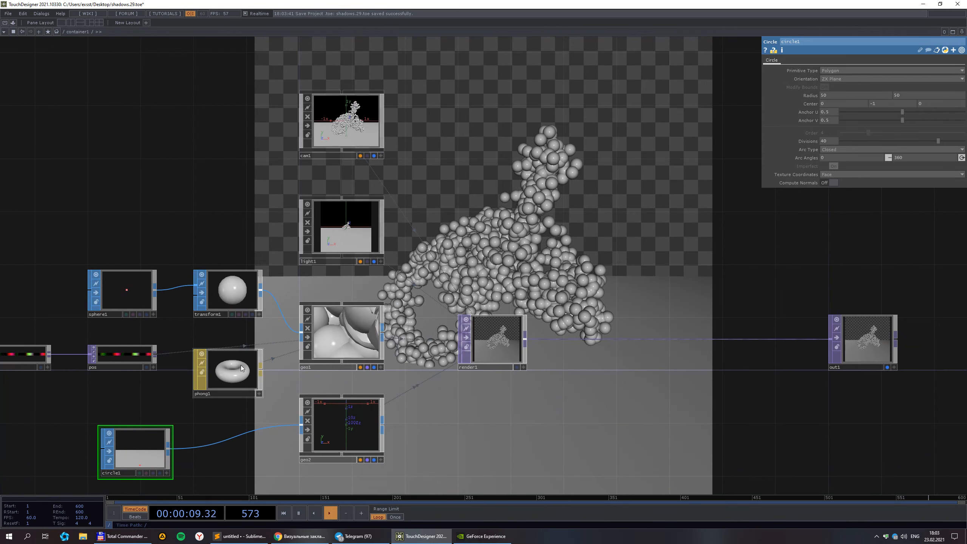
# - Set phong1's shininess to 10 and darken its specular color to a value of 0.168
pyautogui.click(241, 368)
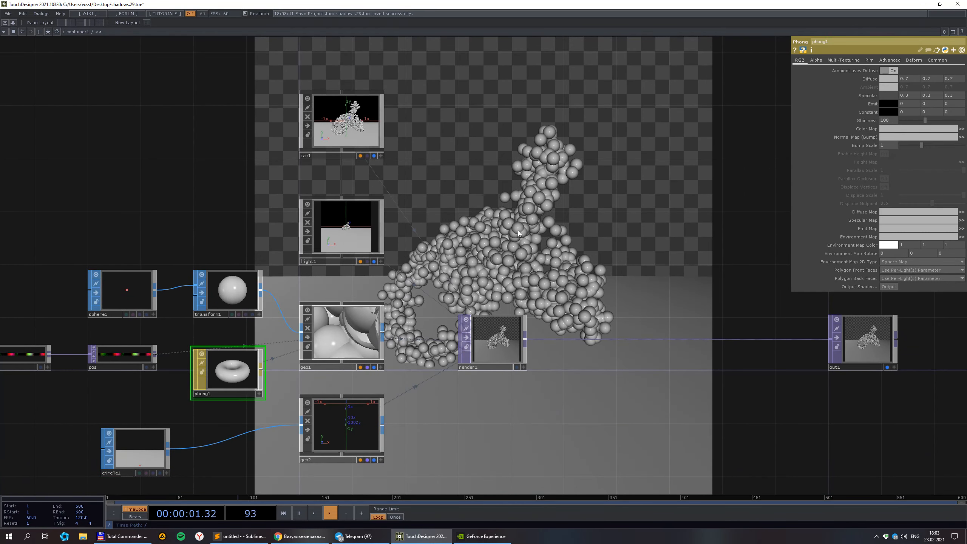
pyautogui.scroll(2, 519, 233)
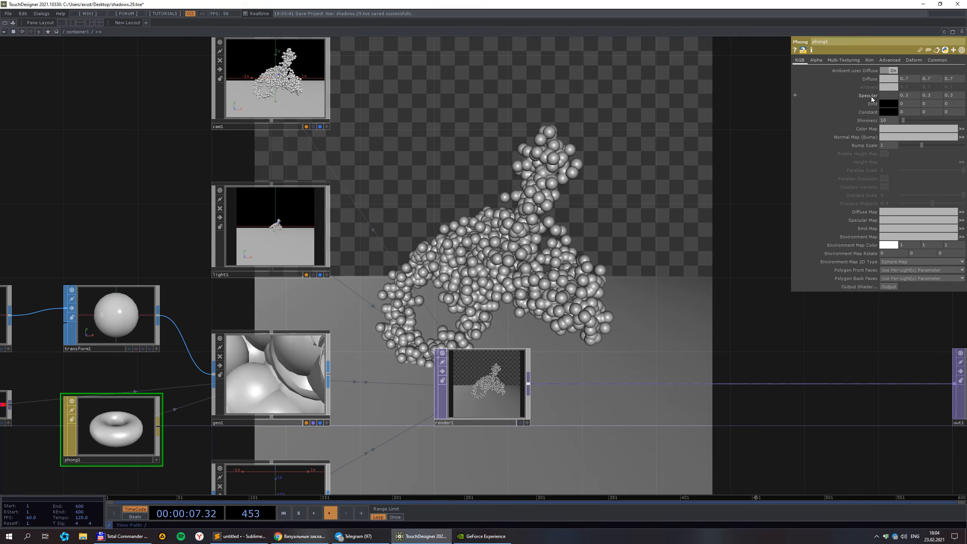
pyautogui.click(885, 96)
pyautogui.click(887, 96)
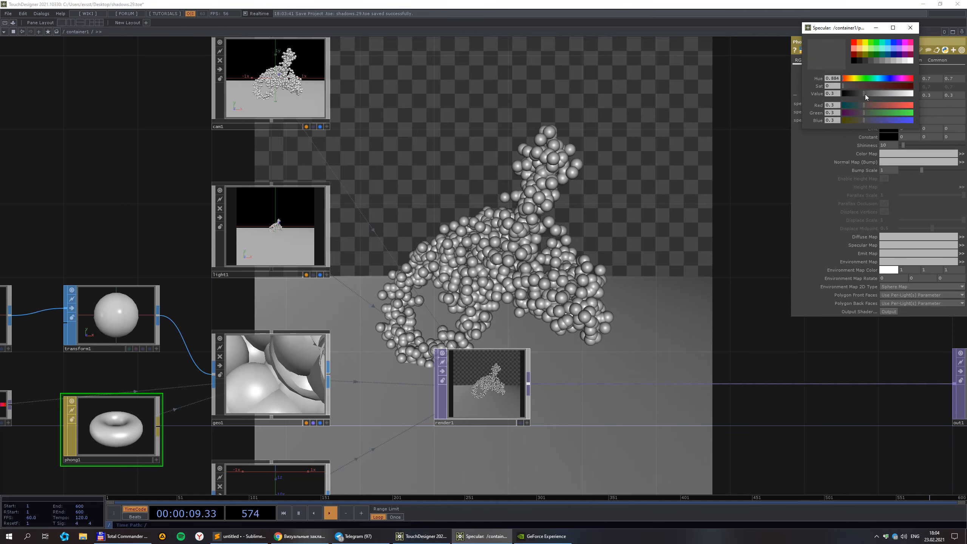
pyautogui.moveTo(865, 94); pyautogui.dragTo(856, 93)
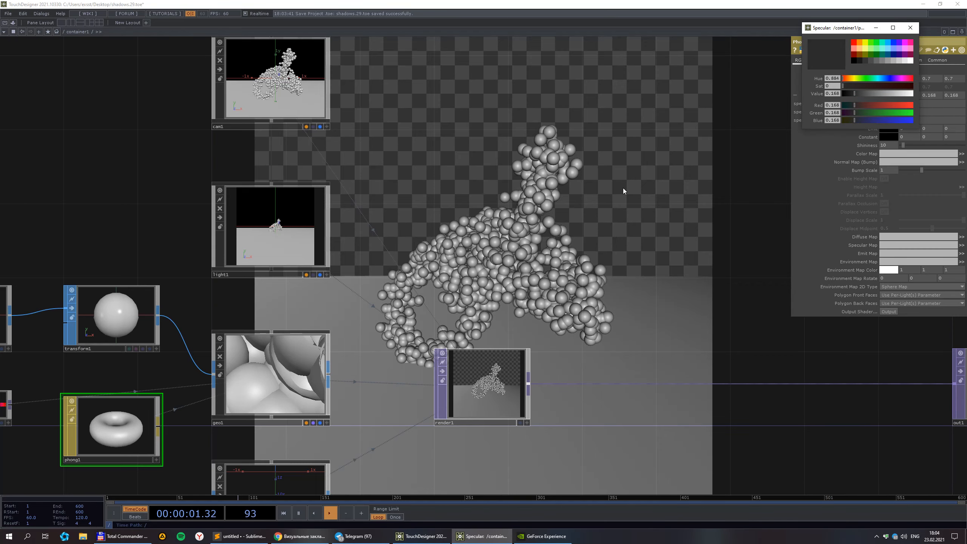
# - Move light1 to Translate X 2.7 and Z 1, and raise it along Y
pyautogui.click(323, 208)
pyautogui.scroll(2, 275, 228)
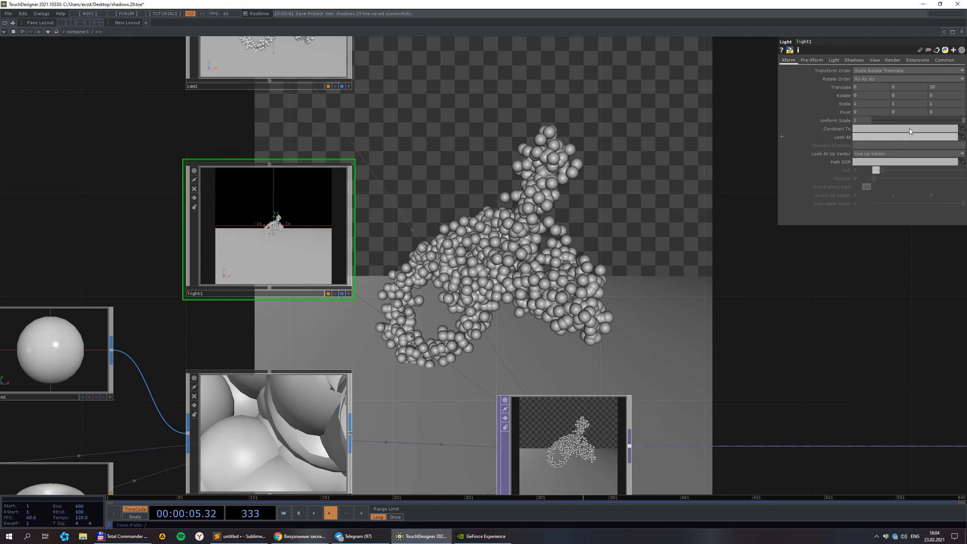
pyautogui.click(943, 87)
pyautogui.write('1')
pyautogui.press('Return')
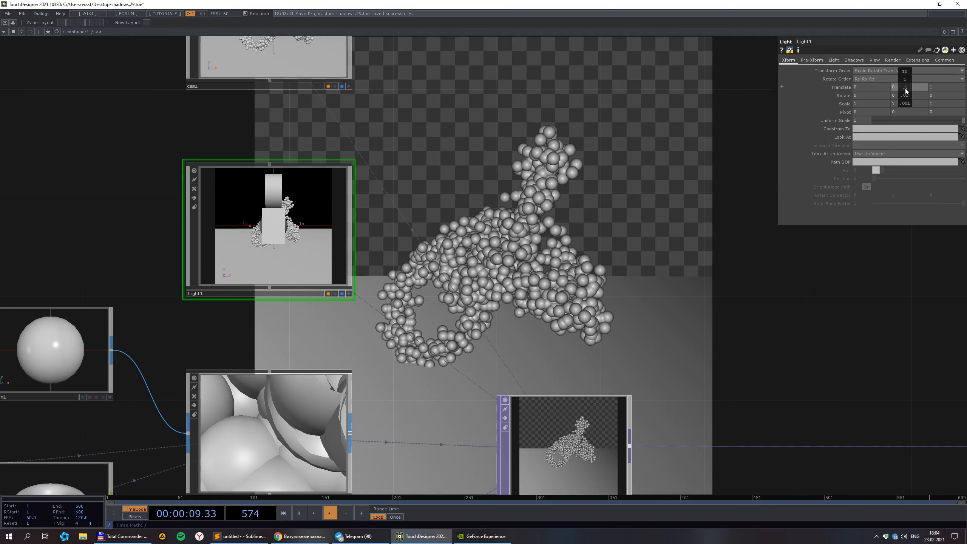
pyautogui.moveTo(906, 91); pyautogui.dragTo(863, 77, button='middle')
pyautogui.scroll(-6, 338, 245)
pyautogui.scroll(4, 296, 282)
# - Set the Translate X of geo1 to 0.2 to shift the spheres sideways
pyautogui.click(331, 353)
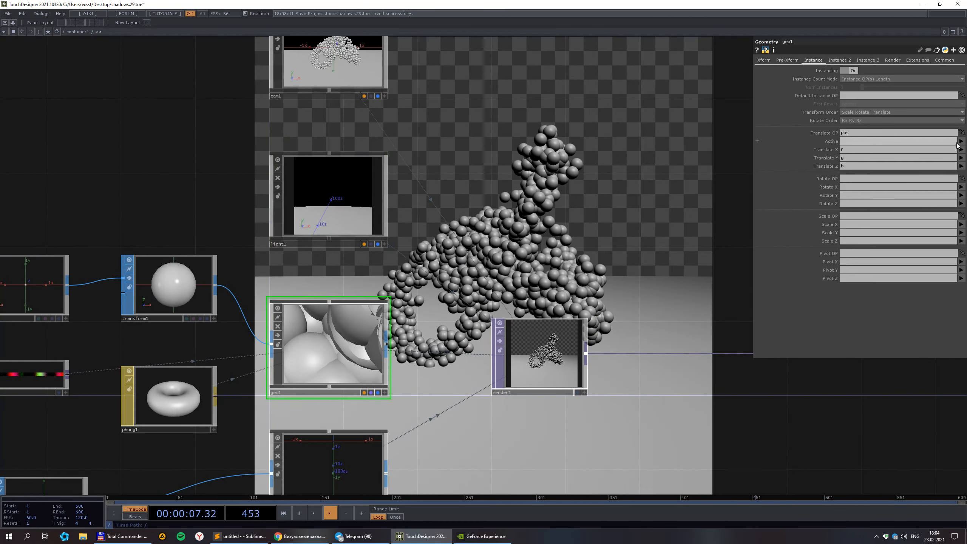
pyautogui.click(761, 60)
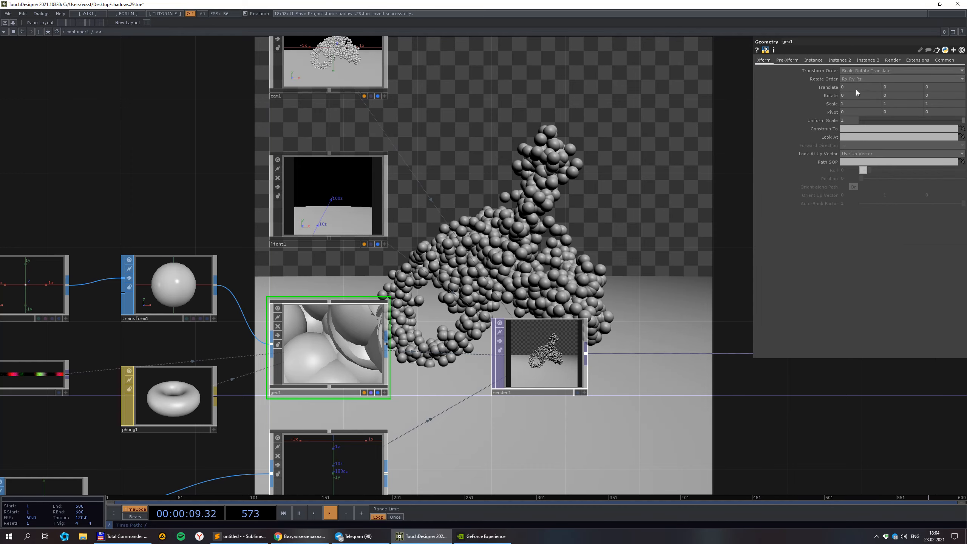
pyautogui.moveTo(863, 86); pyautogui.dragTo(882, 86, button='middle')
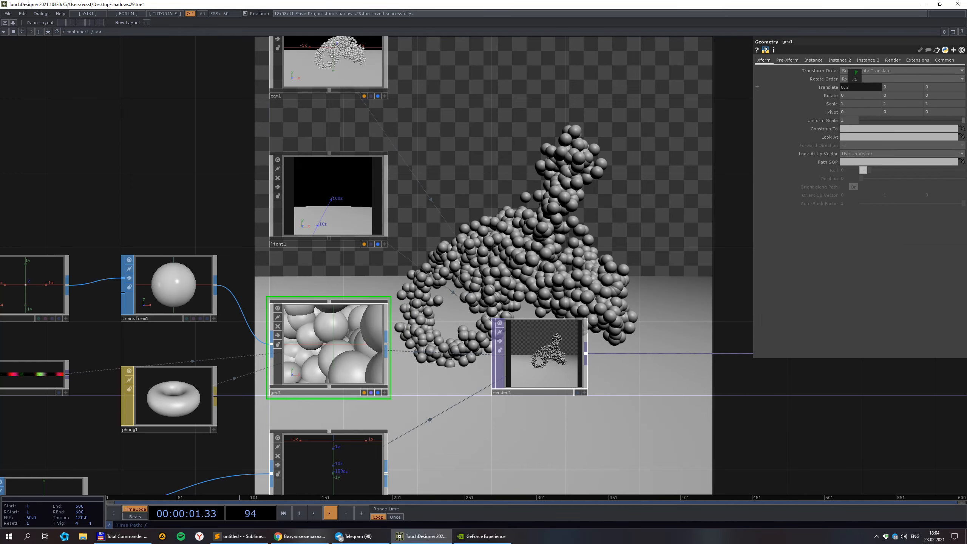
pyautogui.scroll(-4, 538, 259)
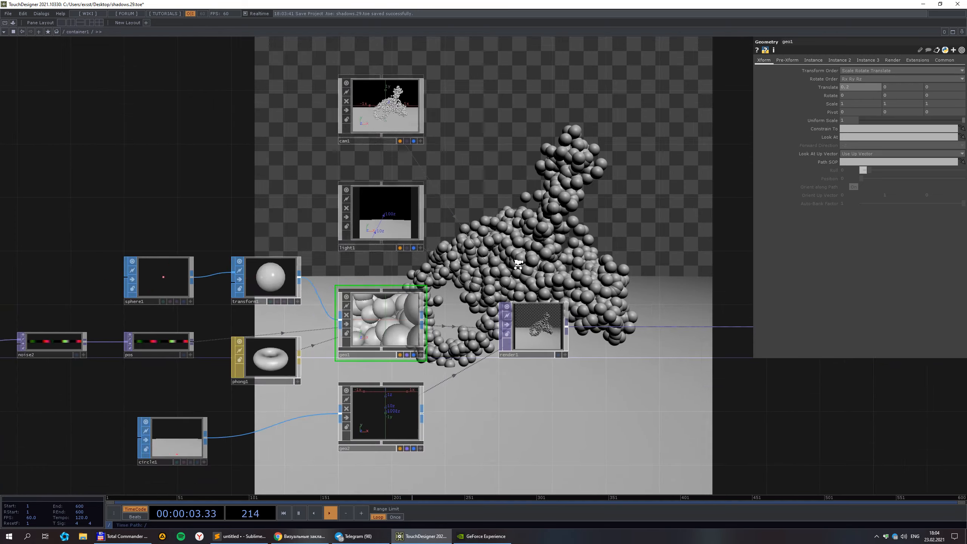
# - Turn off the node viewers of geo1 and cam1
pyautogui.scroll(2, 538, 259)
pyautogui.click(340, 300)
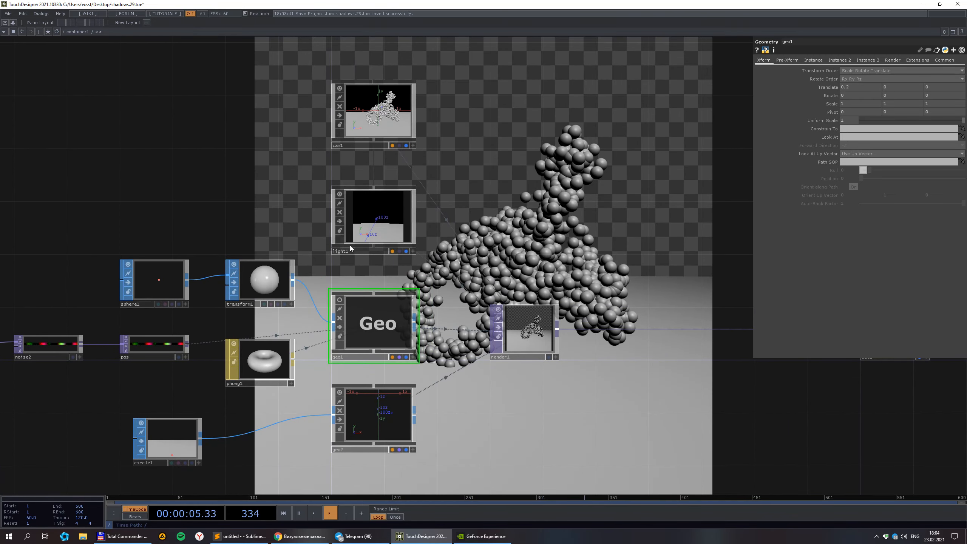
pyautogui.scroll(4, 339, 193)
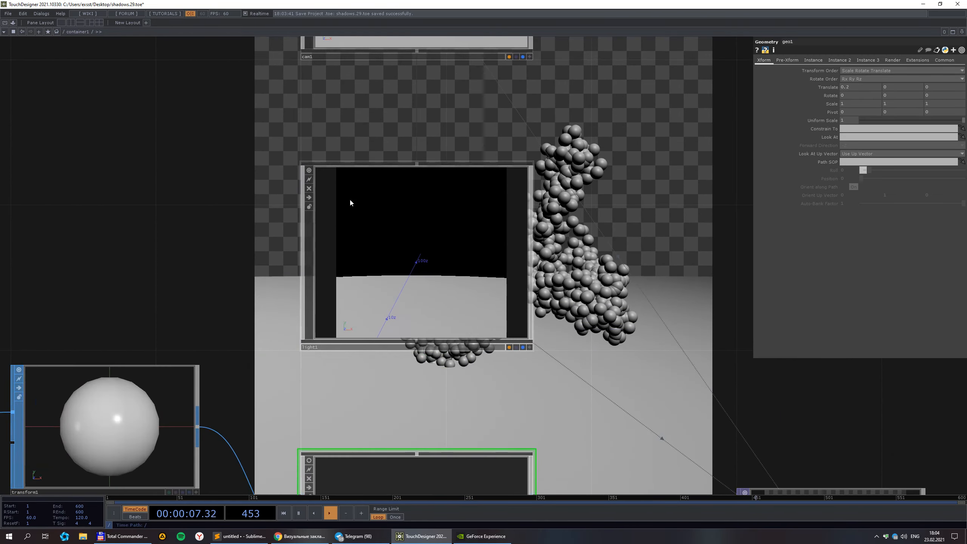
pyautogui.scroll(-2, 349, 198)
pyautogui.moveTo(530, 226); pyautogui.dragTo(357, 255)
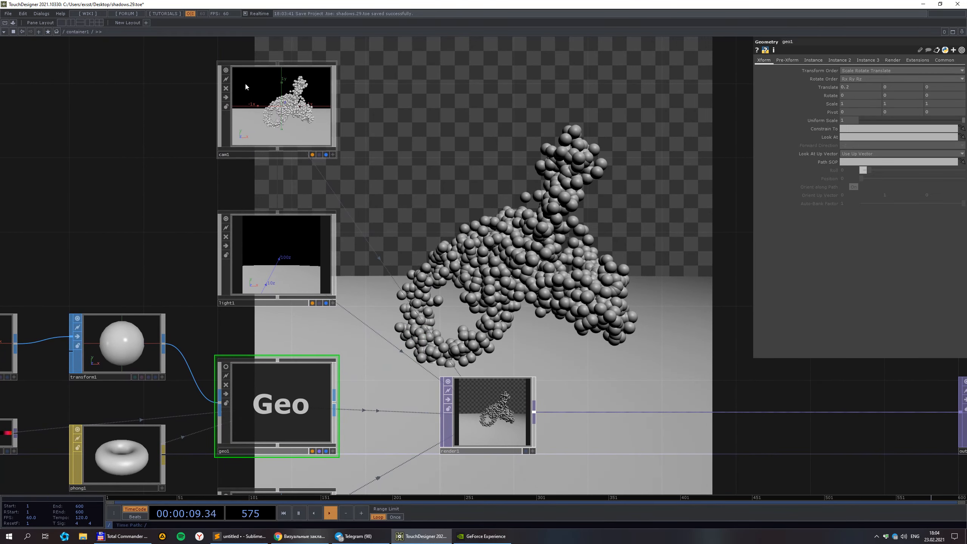
pyautogui.click(226, 70)
pyautogui.scroll(2, 438, 255)
pyautogui.scroll(-1, 378, 265)
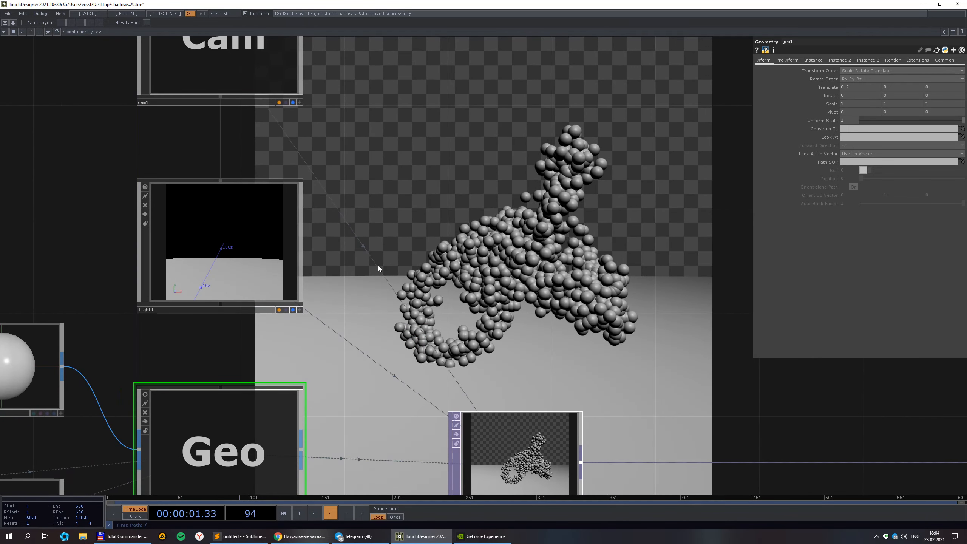
# - Set the Shadow Type of light1 to Hard, 2D Mapped
pyautogui.click(290, 266)
pyautogui.click(838, 60)
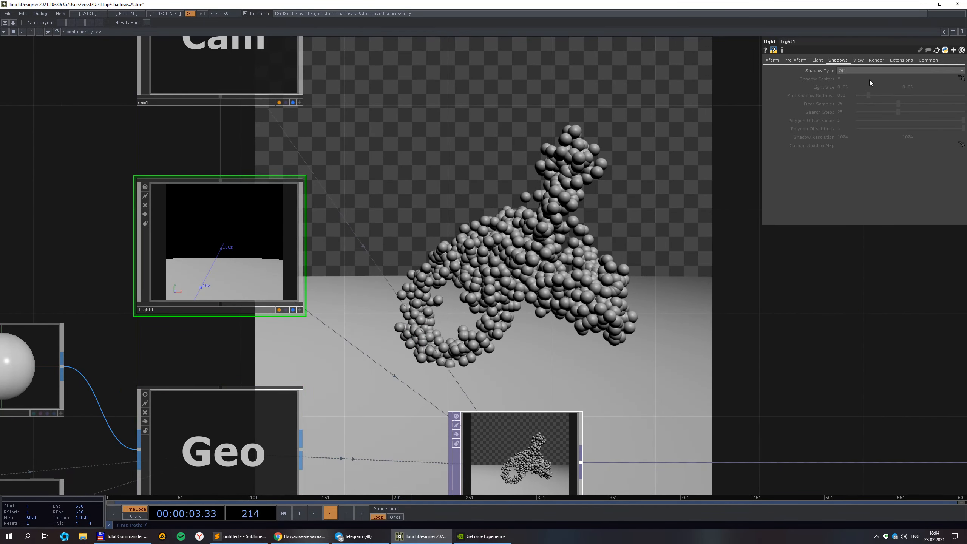
pyautogui.click(855, 70)
pyautogui.click(848, 85)
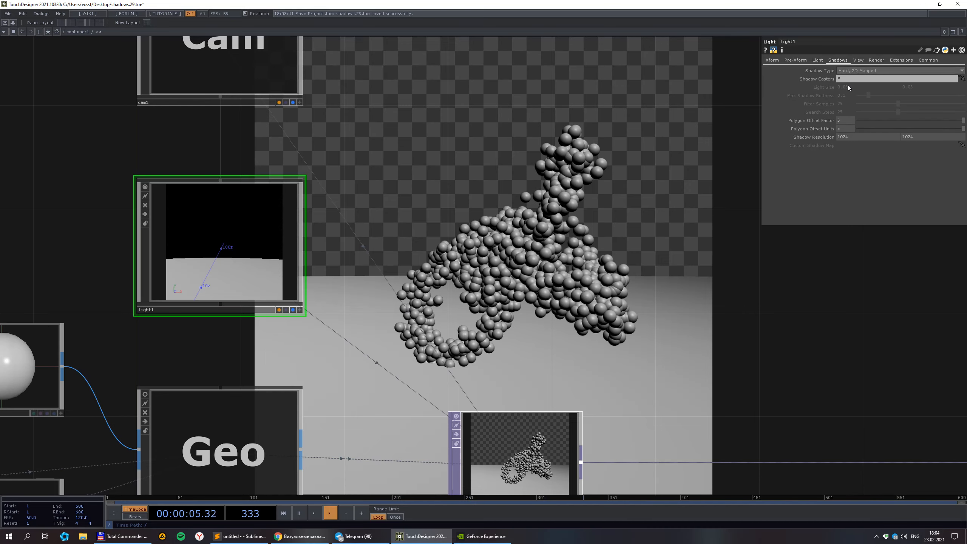
# - Reposition light1 to Translate 1.8, 0.9, 1.1 so the spheres cast shadows onto the floor
pyautogui.scroll(-4, 605, 209)
pyautogui.scroll(2, 481, 243)
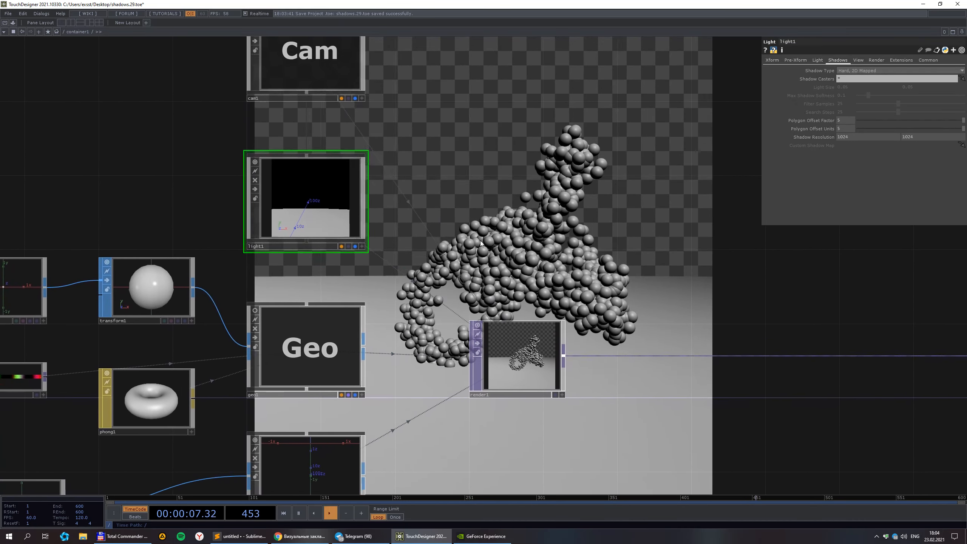
pyautogui.moveTo(480, 240); pyautogui.dragTo(478, 237)
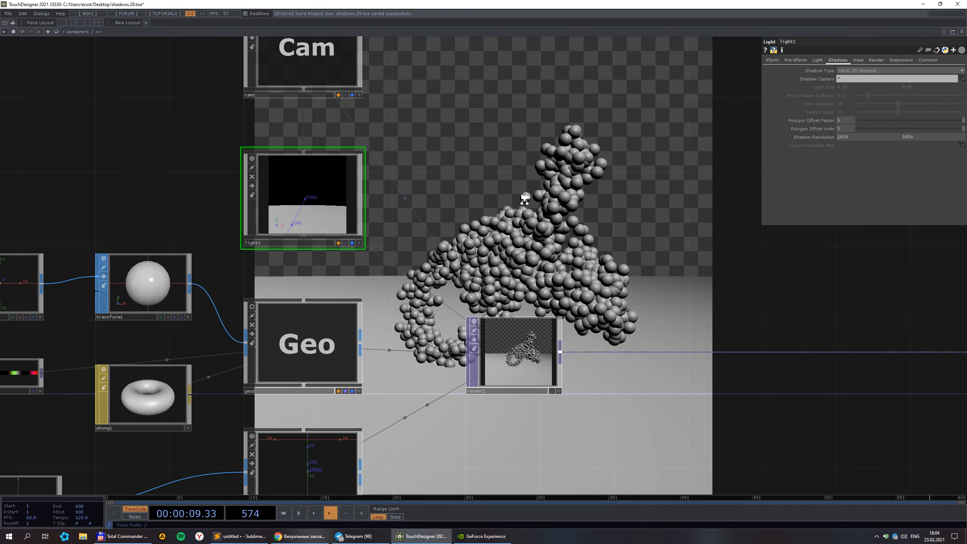
pyautogui.scroll(-2, 525, 199)
pyautogui.scroll(3, 376, 190)
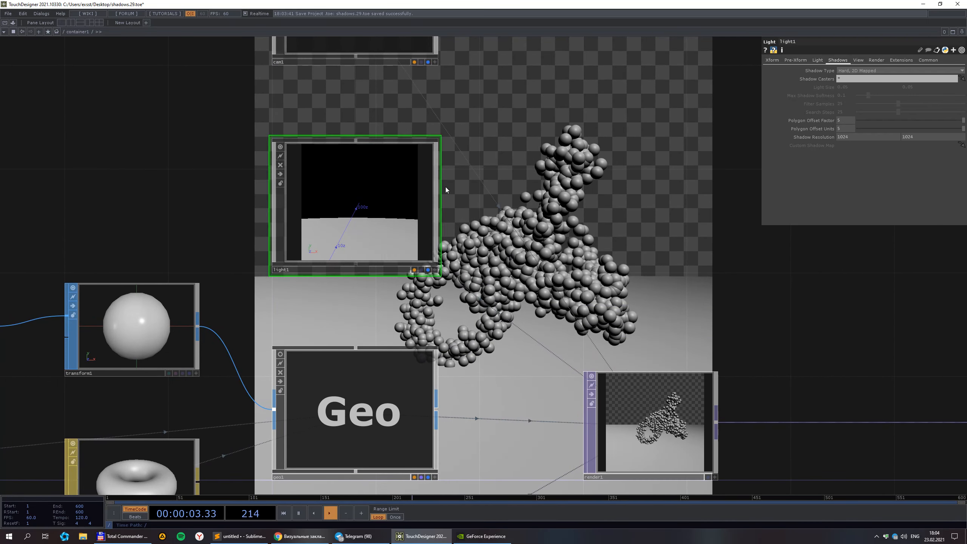
pyautogui.click(772, 60)
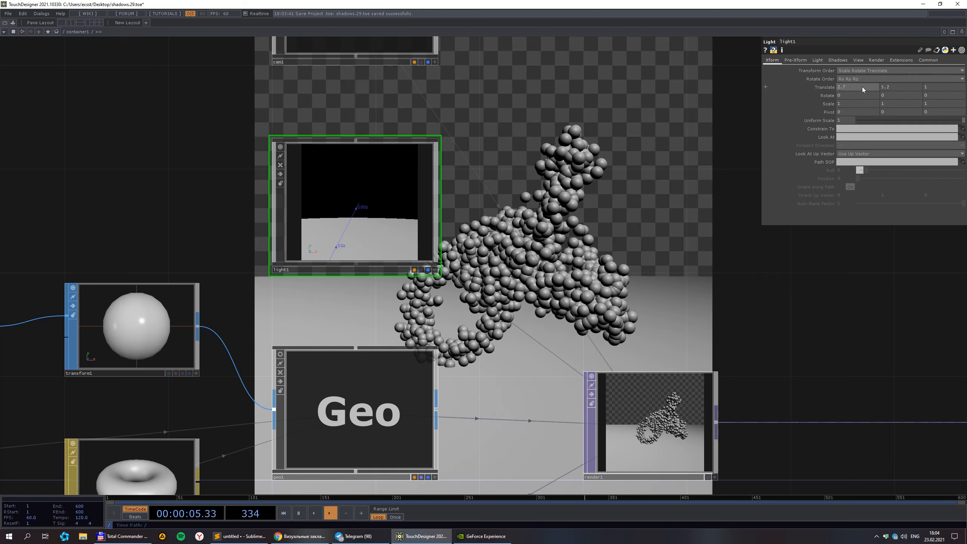
pyautogui.middleClick(863, 88)
pyautogui.moveTo(900, 88); pyautogui.dragTo(844, 86, button='middle')
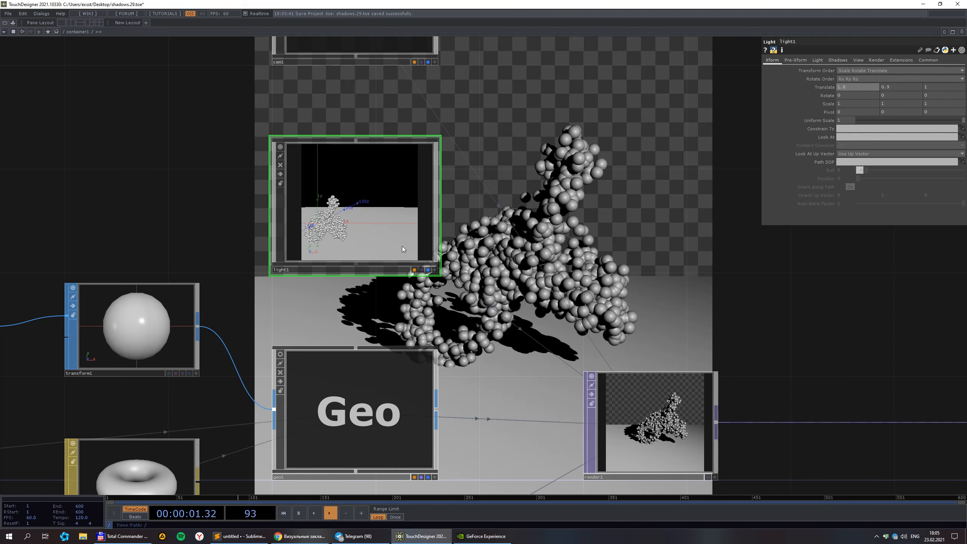
pyautogui.moveTo(588, 312); pyautogui.dragTo(488, 304)
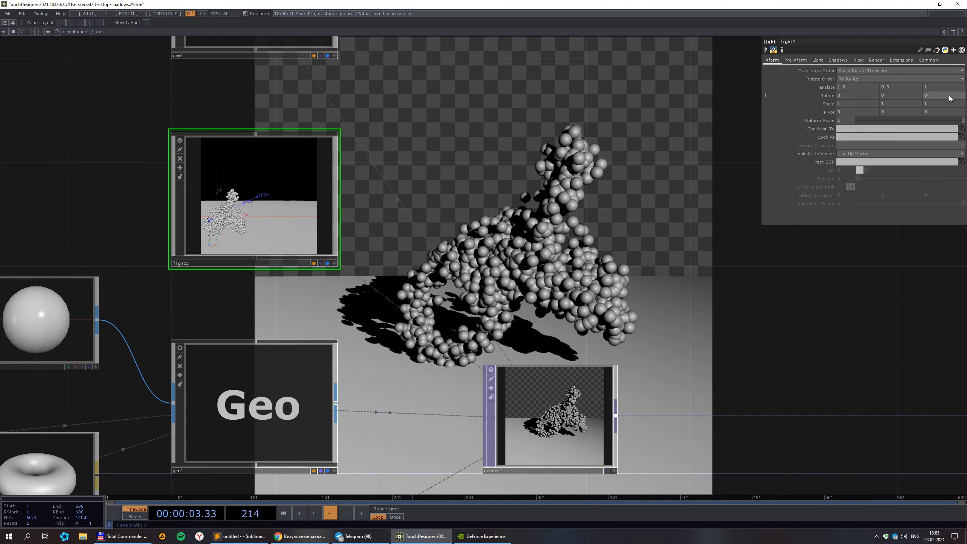
pyautogui.moveTo(939, 87); pyautogui.dragTo(899, 72, button='middle')
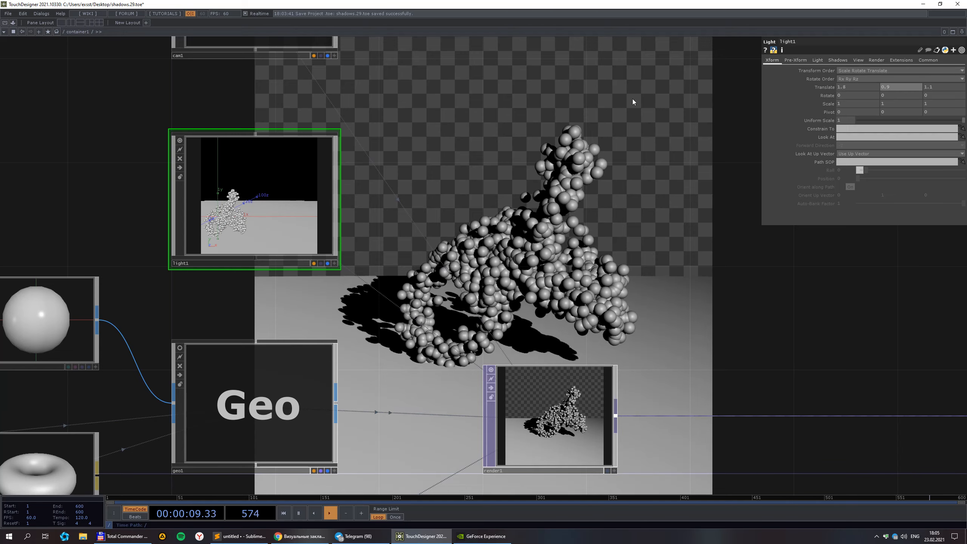
# - Bring cam1 closer to the spheres by setting its Translate Z to 4.4
pyautogui.moveTo(621, 139); pyautogui.dragTo(633, 233)
pyautogui.click(335, 107)
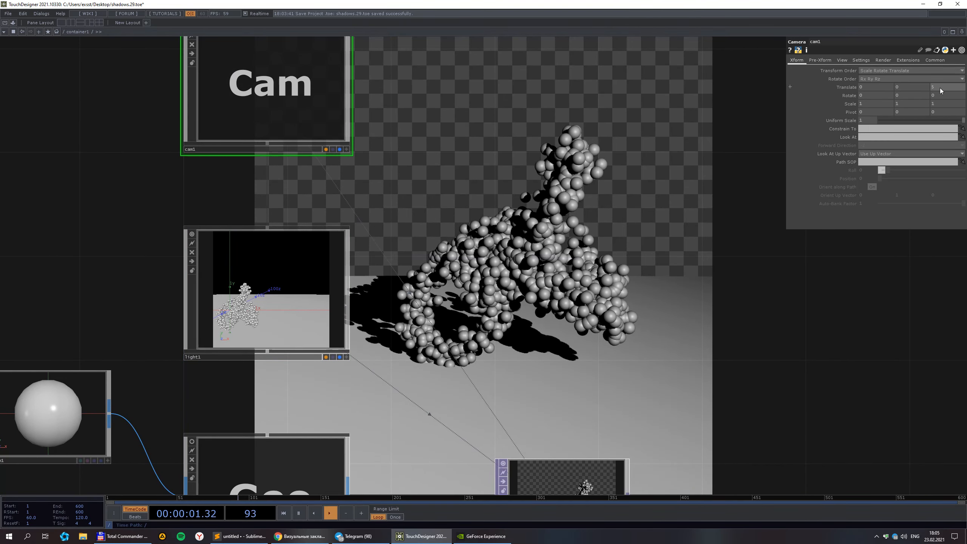
pyautogui.moveTo(942, 90); pyautogui.dragTo(940, 75, button='middle')
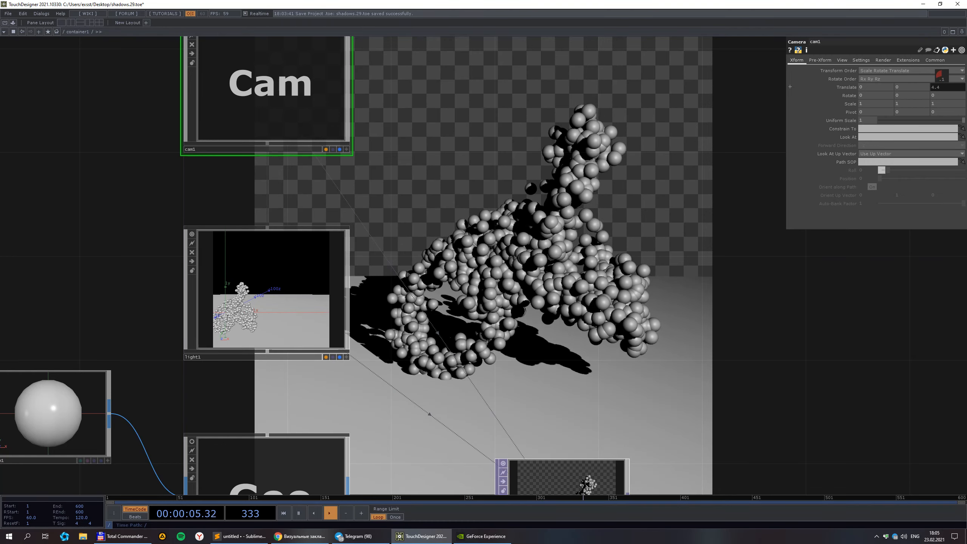
# - Add a Depth TOP next to light1 and assign light1 as its source OP
pyautogui.click(334, 285)
pyautogui.moveTo(422, 266); pyautogui.dragTo(308, 212)
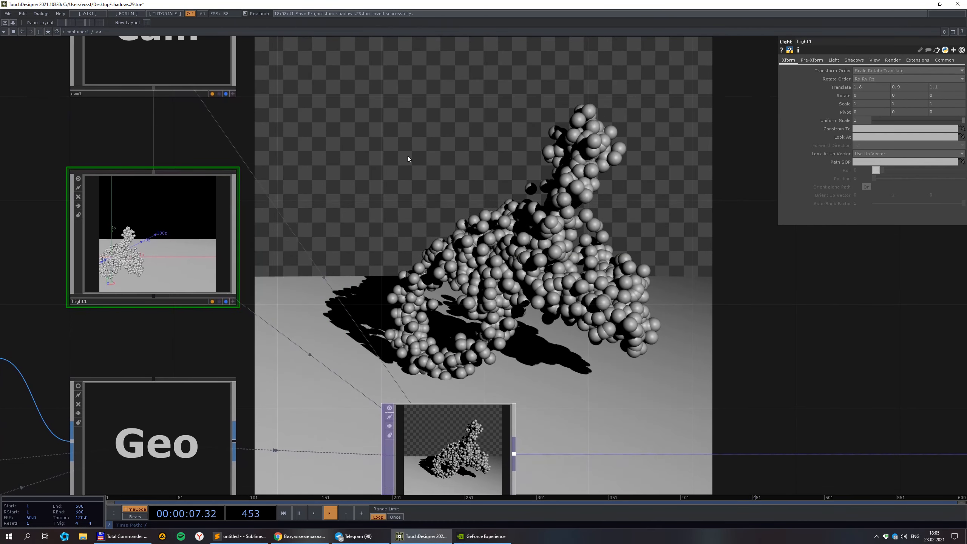
pyautogui.scroll(2, 124, 260)
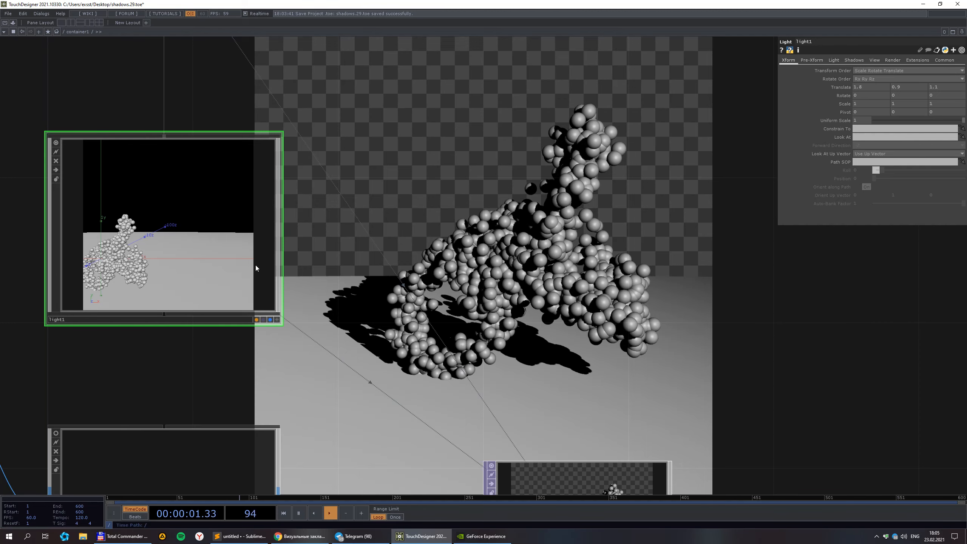
pyautogui.scroll(-2, 256, 269)
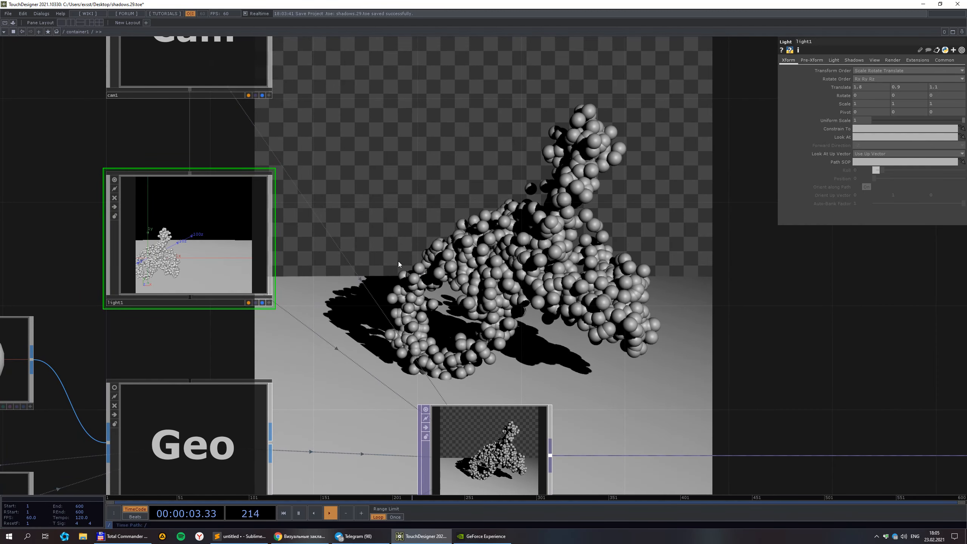
pyautogui.press('Tab')
pyautogui.click(287, 171)
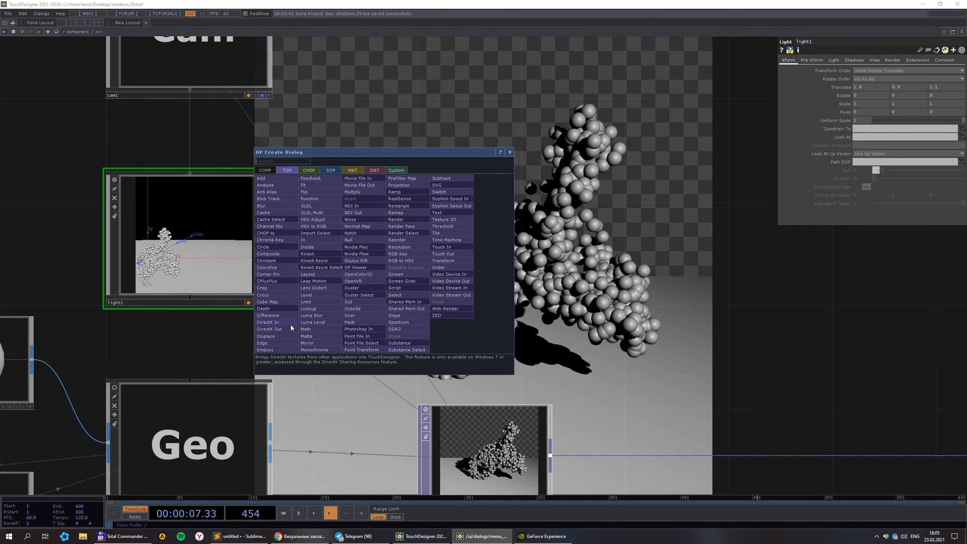
pyautogui.click(272, 323)
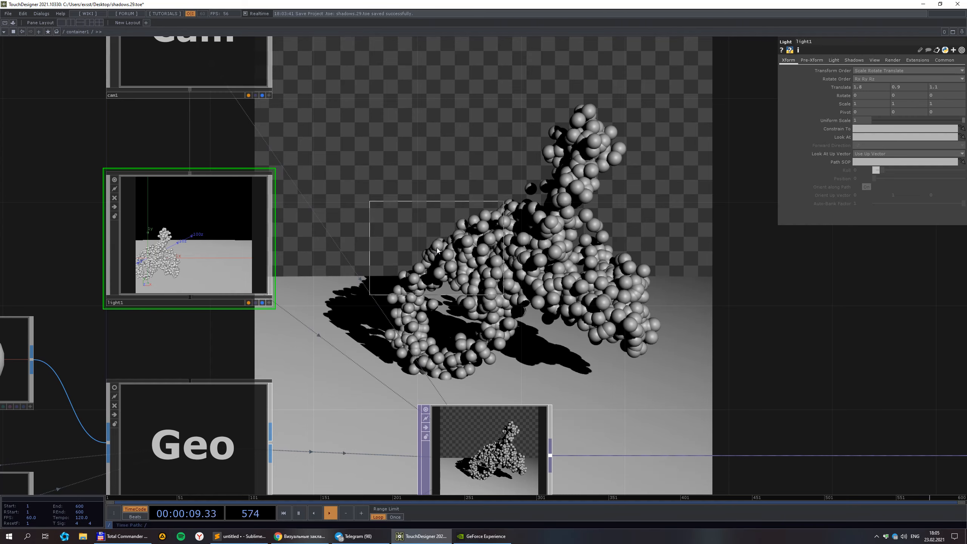
pyautogui.click(431, 262)
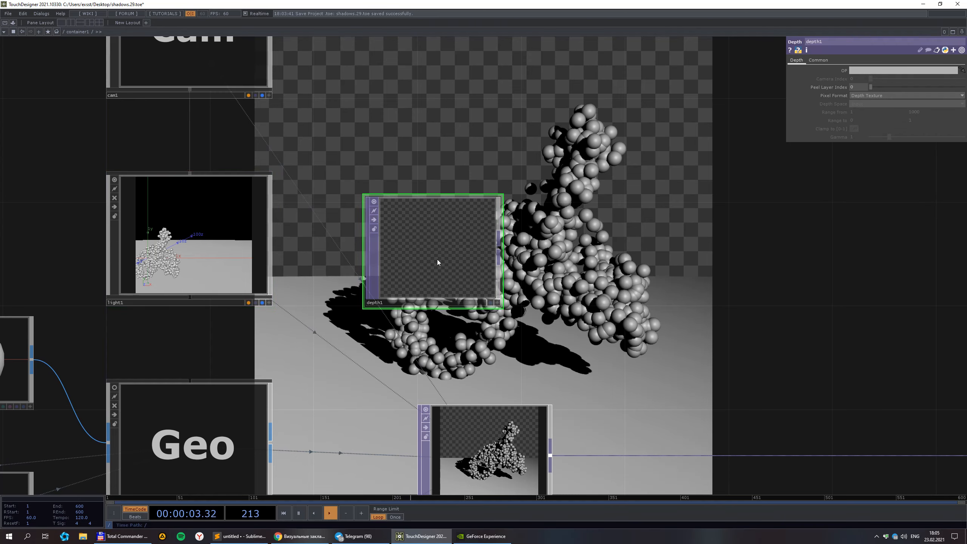
pyautogui.moveTo(233, 250); pyautogui.dragTo(903, 70)
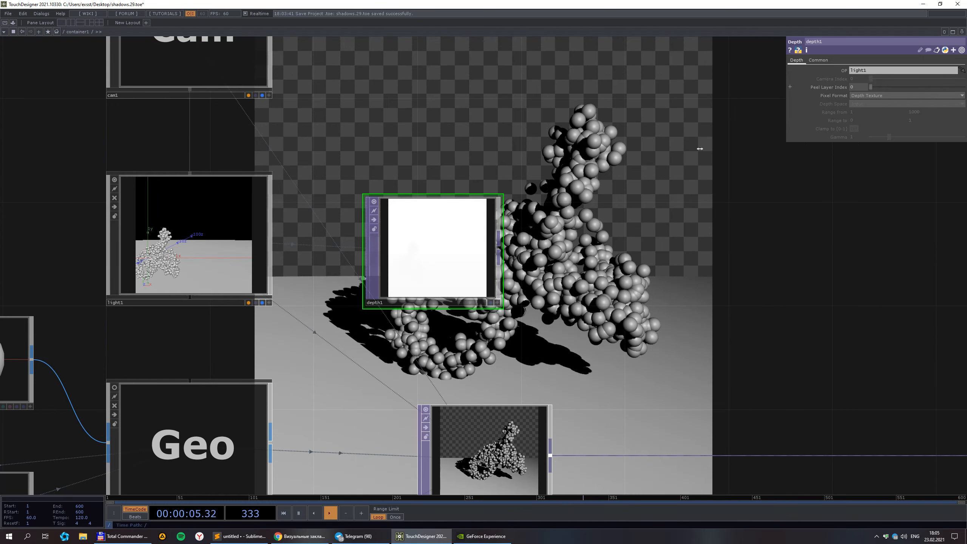
# - Set depth1's Pixel Format to 16-bit fixed (R) and its Depth Space to Reranged from Camera Space
pyautogui.moveTo(505, 318); pyautogui.dragTo(538, 260)
pyautogui.scroll(2, 476, 208)
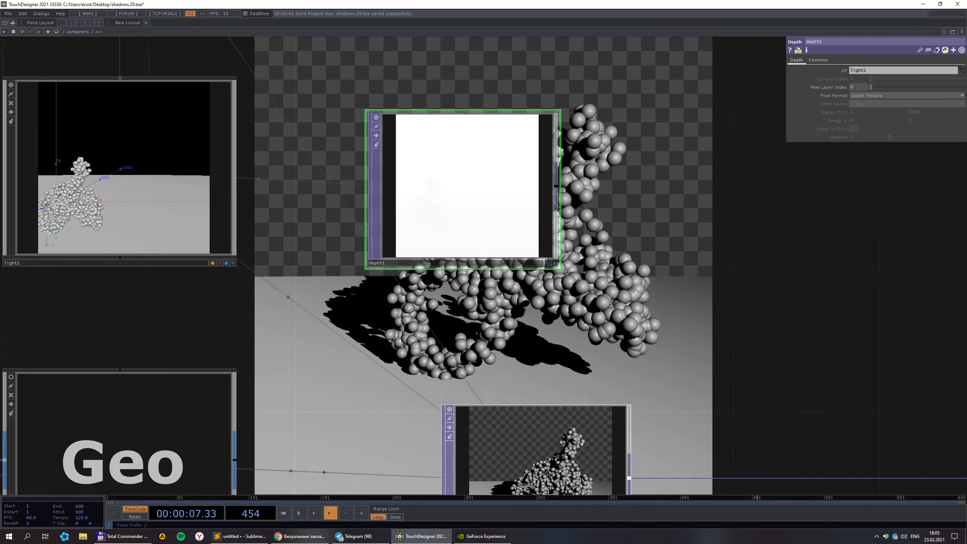
pyautogui.scroll(-1, 476, 208)
pyautogui.scroll(-1, 477, 203)
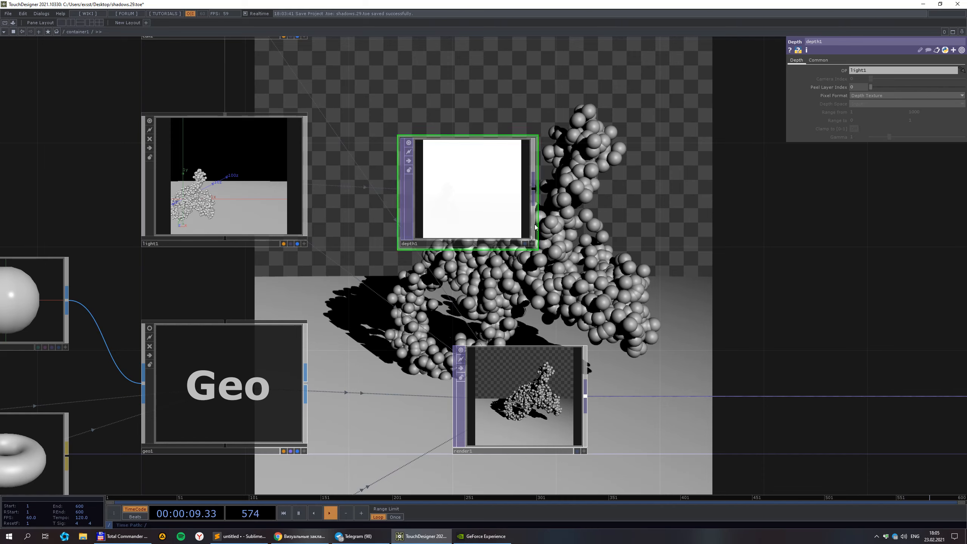
pyautogui.moveTo(600, 281); pyautogui.dragTo(583, 307)
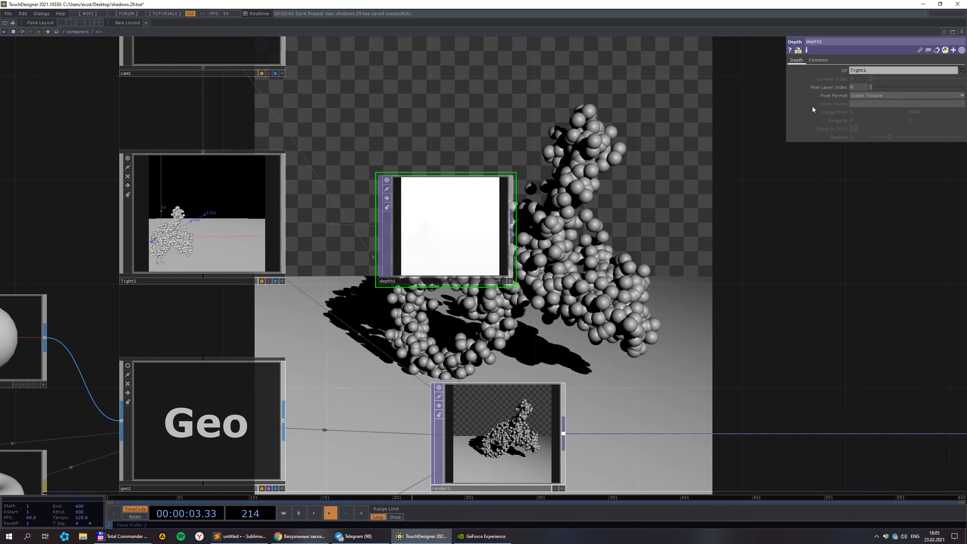
pyautogui.click(882, 95)
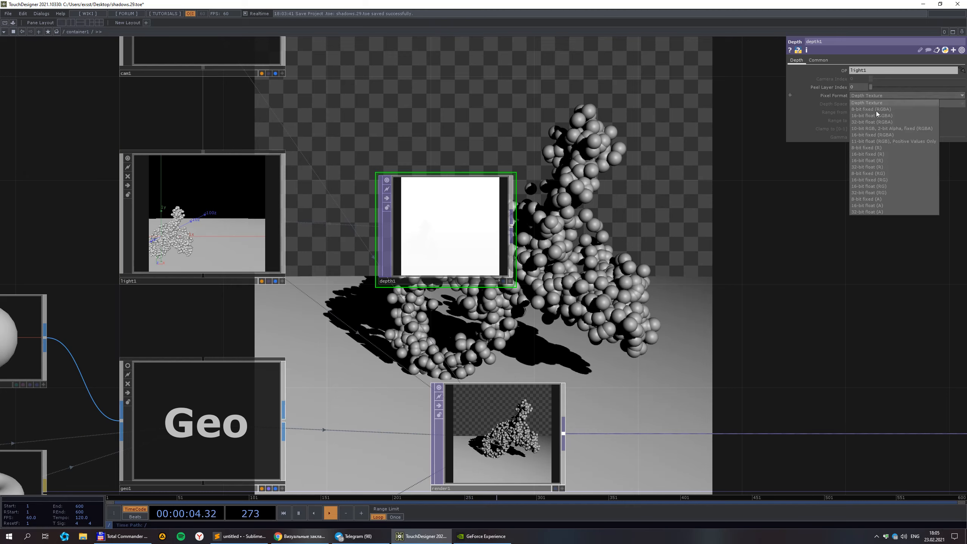
pyautogui.click(884, 157)
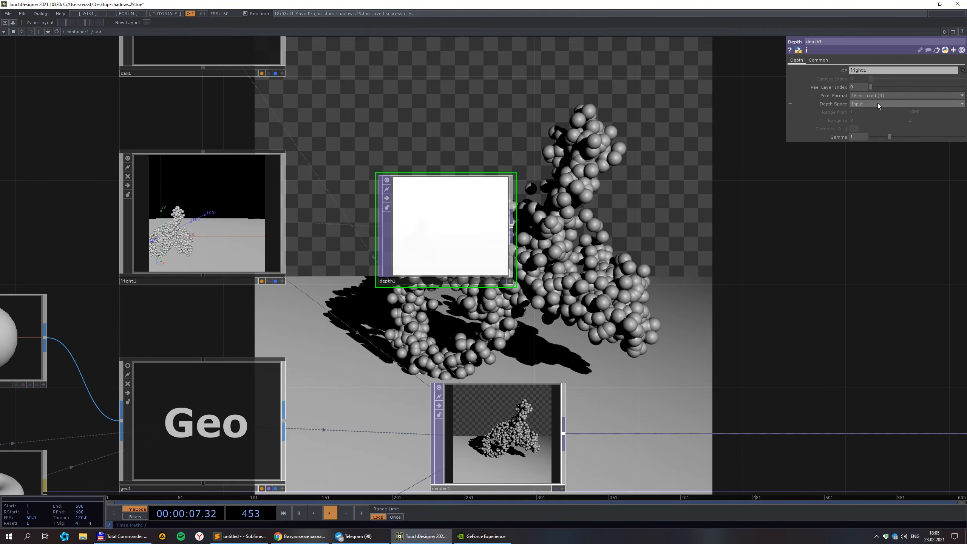
pyautogui.click(875, 103)
pyautogui.click(875, 125)
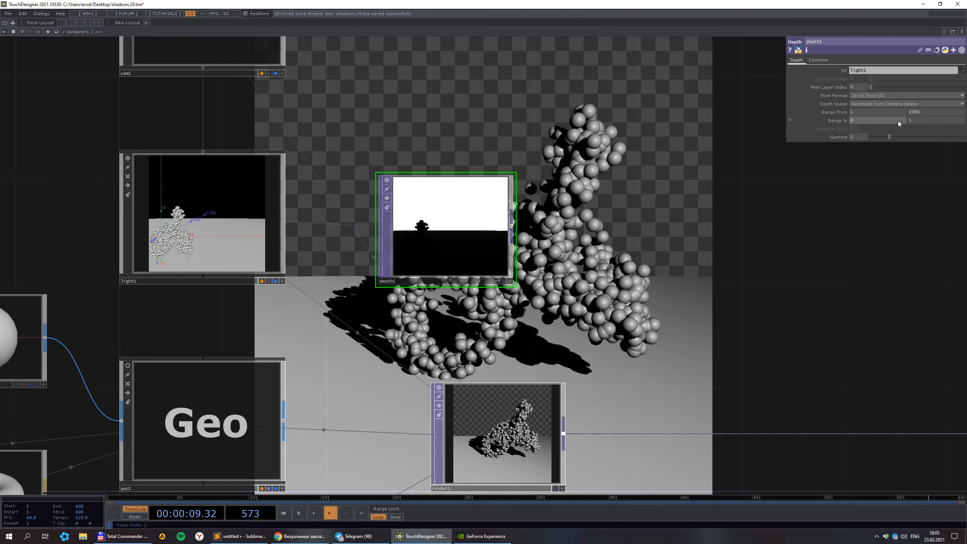
# - Set the upper Range from value of depth1 to 10
pyautogui.moveTo(919, 116); pyautogui.dragTo(915, 115)
pyautogui.press('BackSpace')
pyautogui.press('Return')
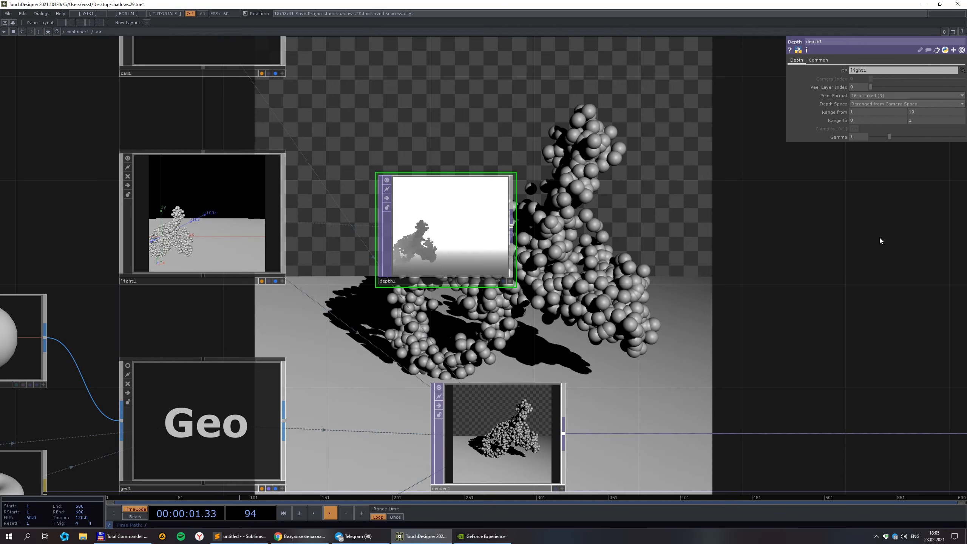
# - Examine depth1's image of the spheres and floor, and light1's shadow parameters including the custom shadow map option
pyautogui.moveTo(826, 262); pyautogui.dragTo(782, 252)
pyautogui.scroll(3, 414, 227)
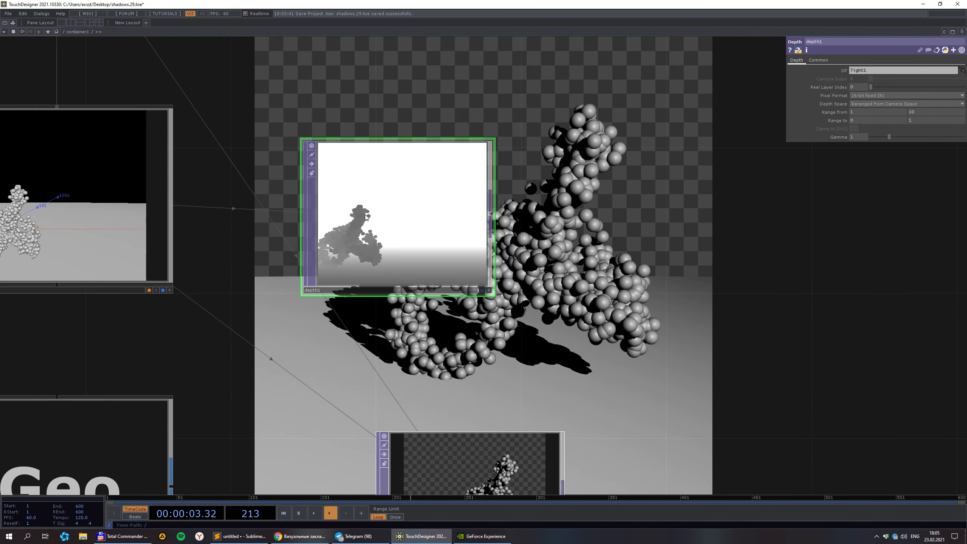
pyautogui.scroll(6, 365, 217)
pyautogui.scroll(-9, 498, 200)
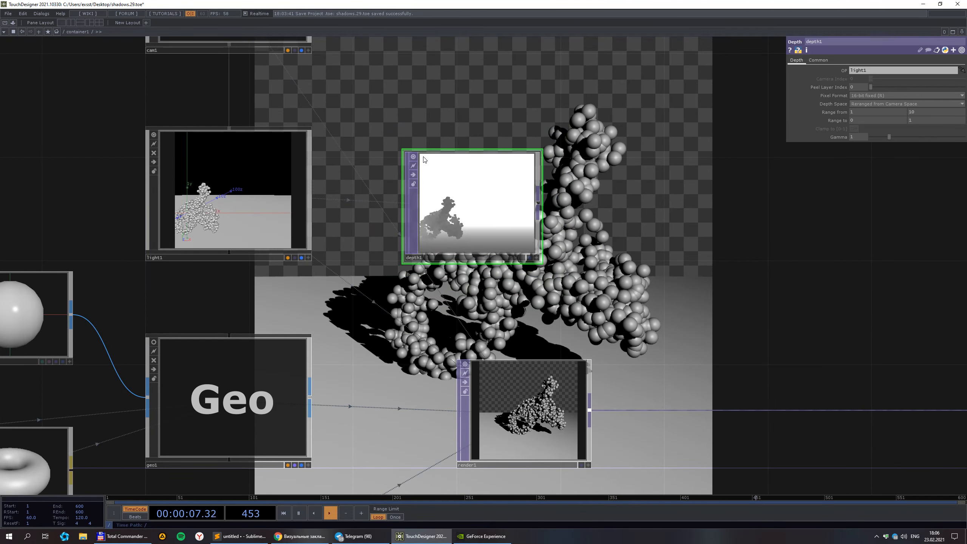
pyautogui.scroll(4, 481, 211)
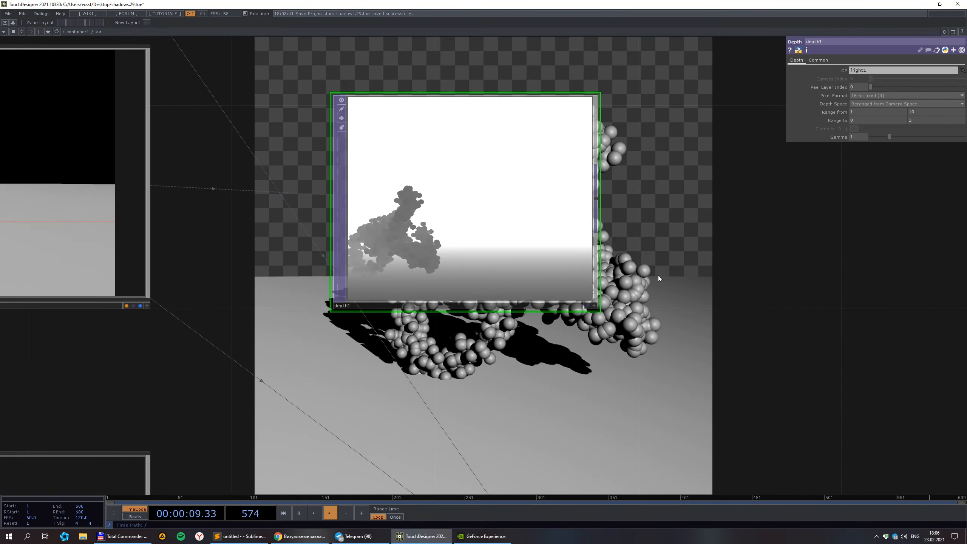
pyautogui.scroll(-2, 659, 275)
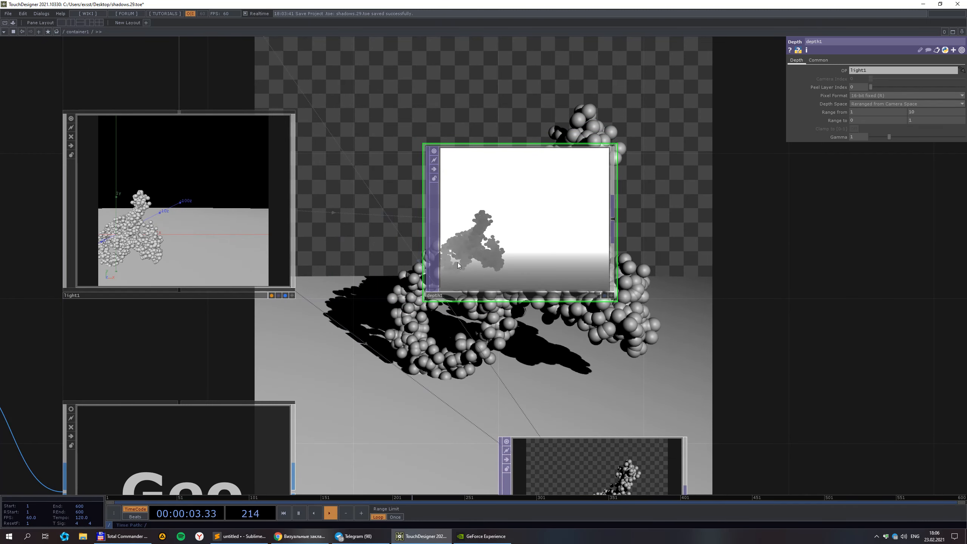
pyautogui.click(175, 213)
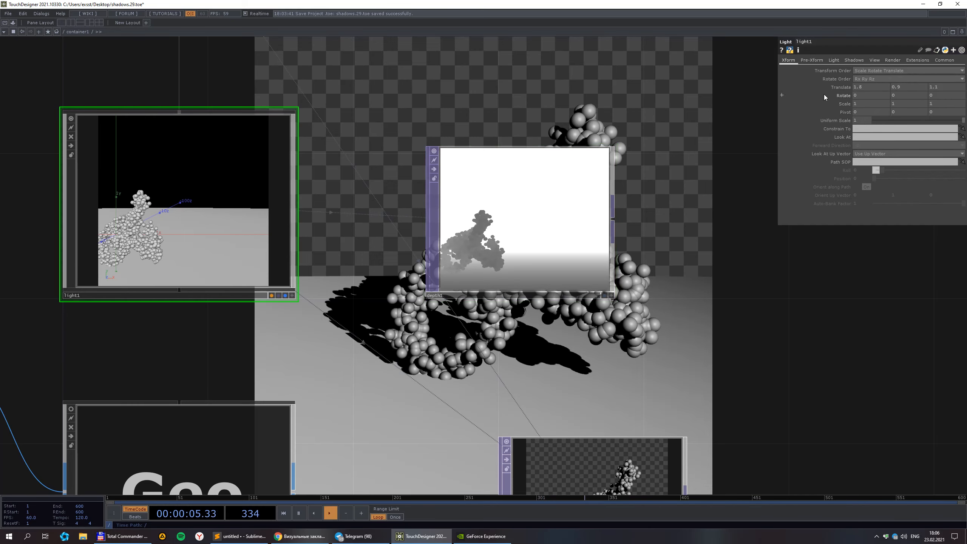
pyautogui.click(853, 60)
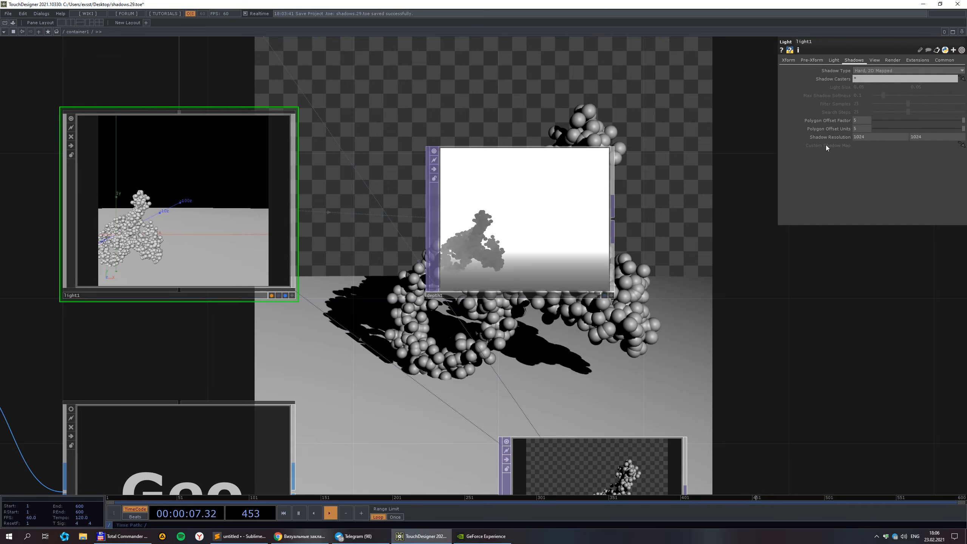
pyautogui.moveTo(758, 341); pyautogui.dragTo(685, 322)
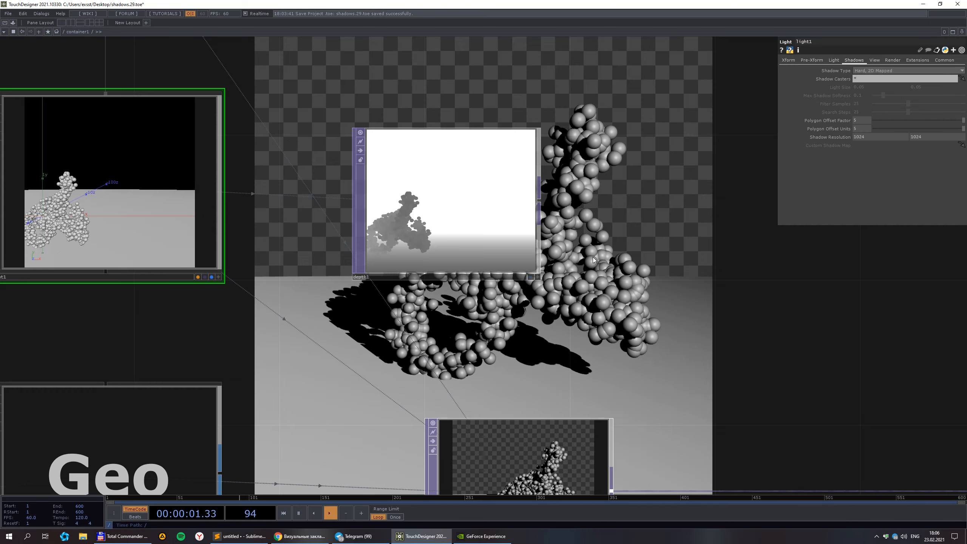
pyautogui.scroll(2, 473, 244)
pyautogui.scroll(-4, 465, 240)
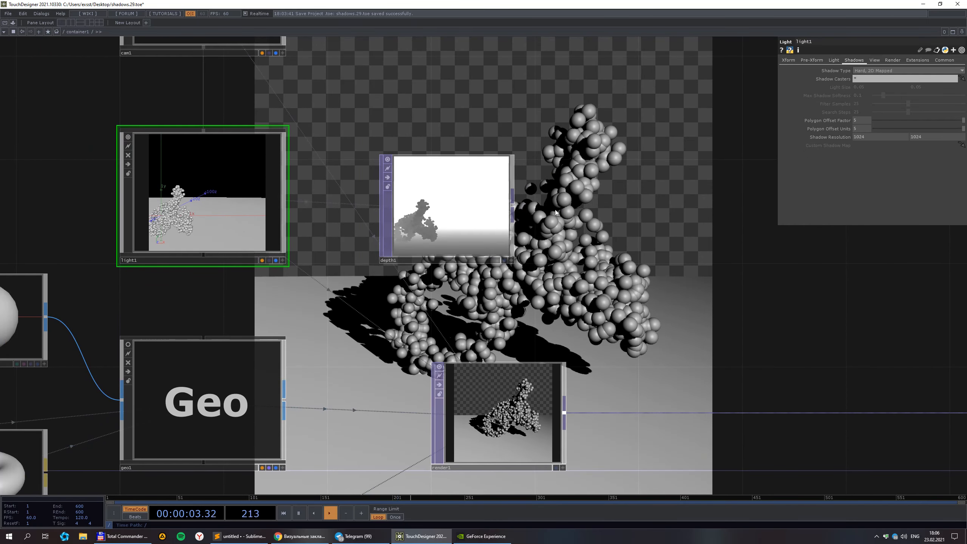
# - Add a Cache TOP fed by depth1 and turn its Active parameter off to freeze the depth image
pyautogui.moveTo(556, 212); pyautogui.dragTo(489, 265)
pyautogui.press('Tab')
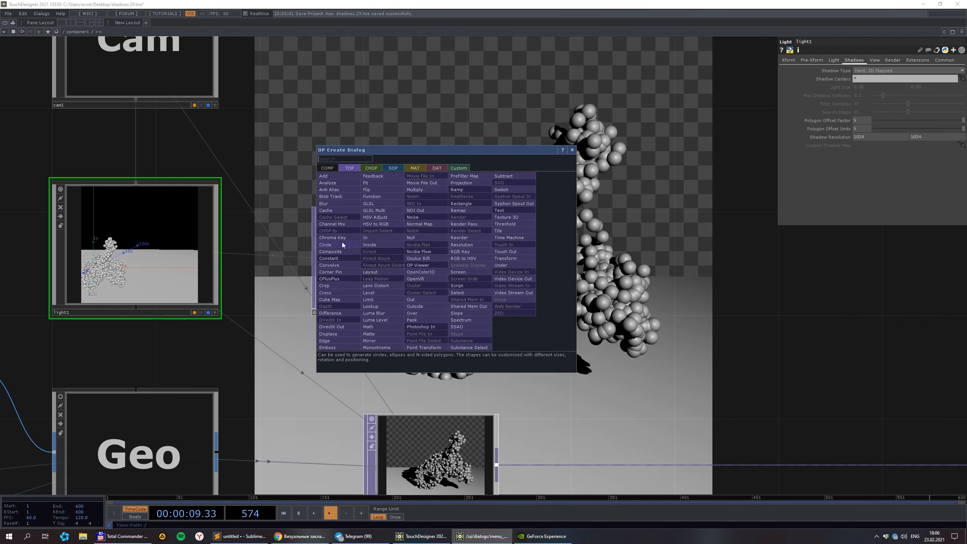
pyautogui.click(340, 210)
pyautogui.click(649, 128)
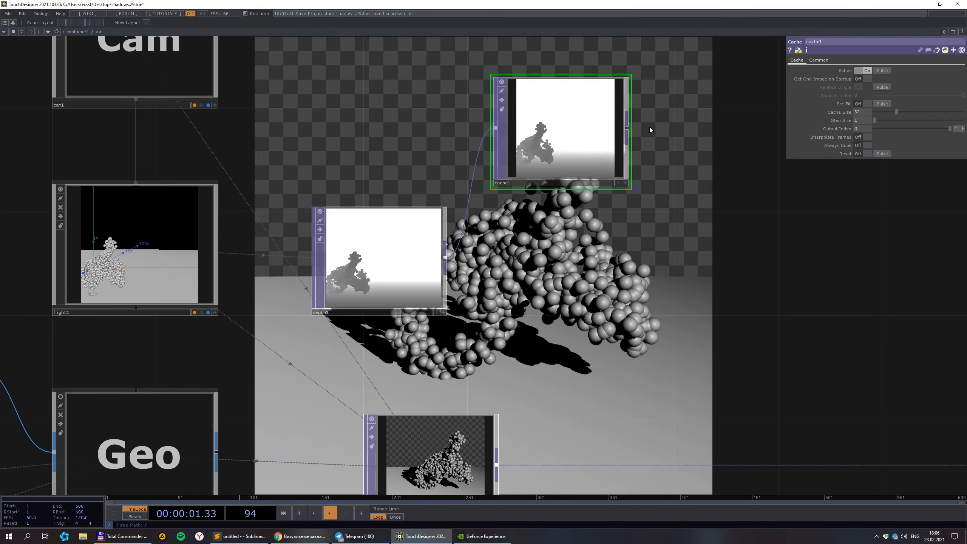
pyautogui.click(866, 70)
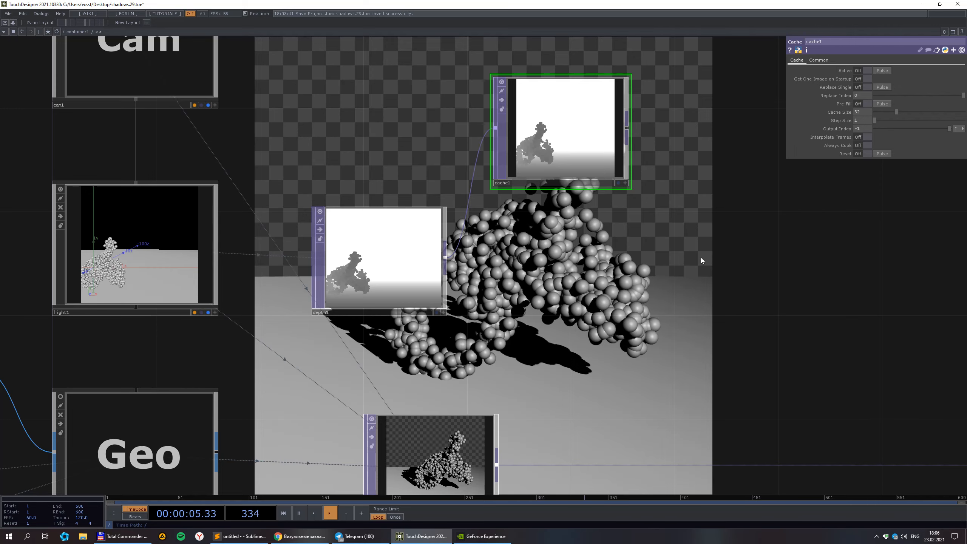
# - Add a Level TOP fed by cache1 and place it beside the cache
pyautogui.scroll(-3, 702, 257)
pyautogui.click(316, 245)
pyautogui.moveTo(476, 189); pyautogui.dragTo(422, 191)
pyautogui.click(585, 168)
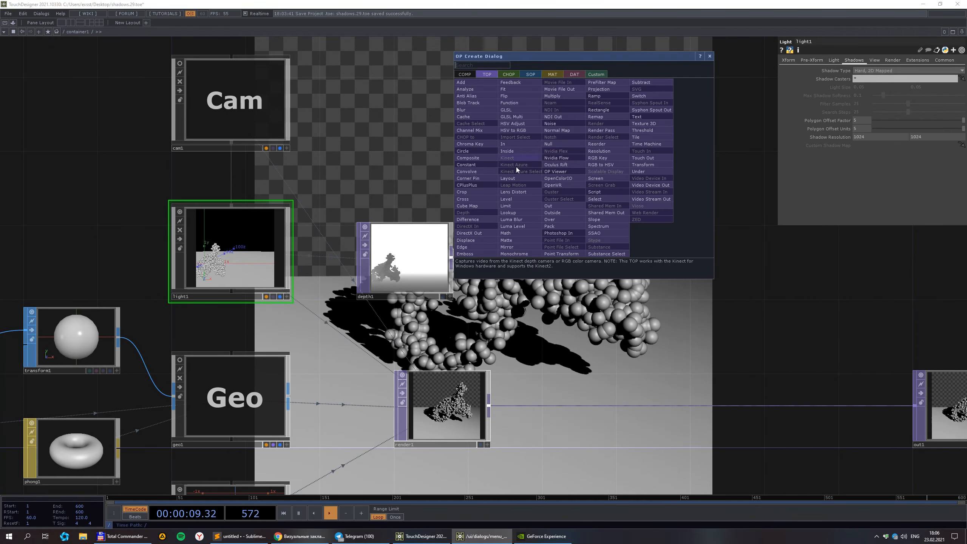
pyautogui.click(514, 199)
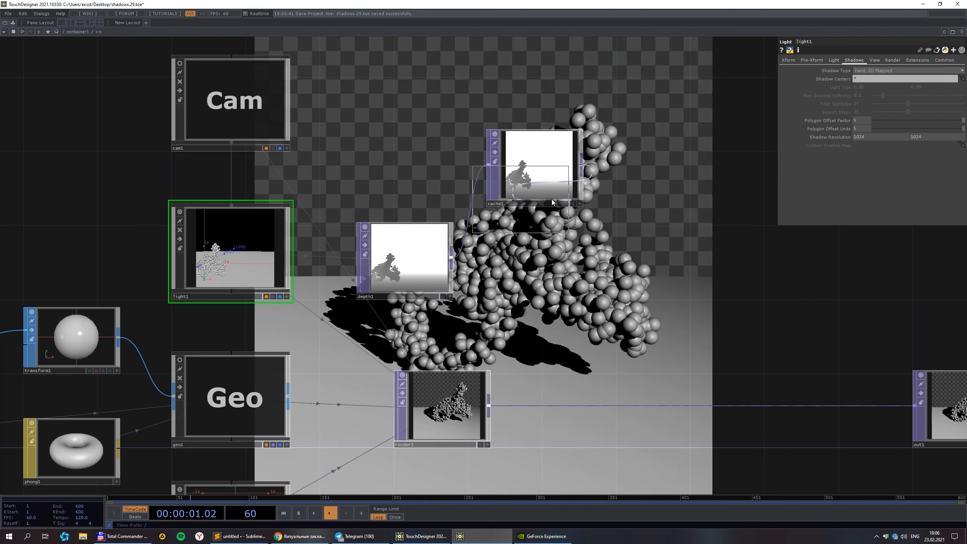
pyautogui.click(663, 167)
# - Set light1's Shadow Type to Custom and assign level1 as its Custom Shadow Map
pyautogui.click(871, 70)
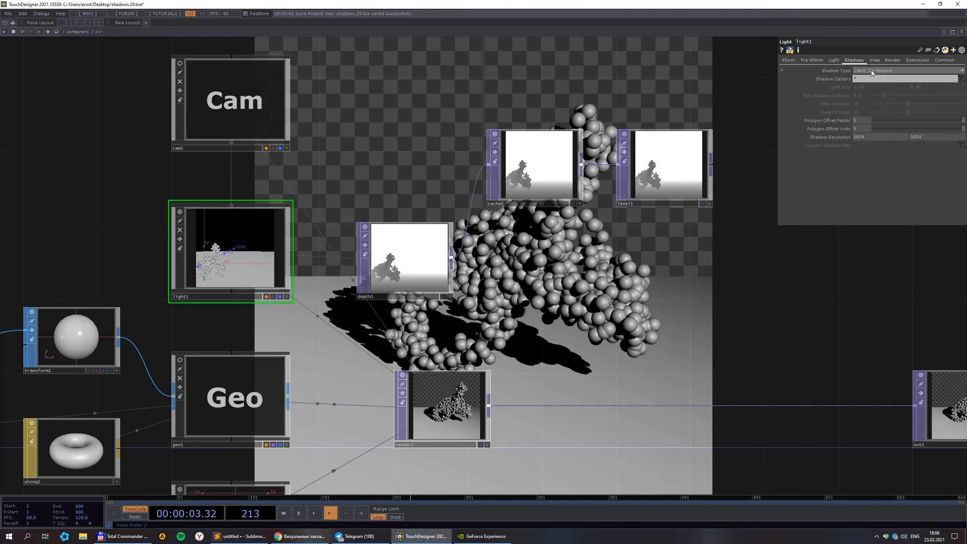
pyautogui.click(864, 96)
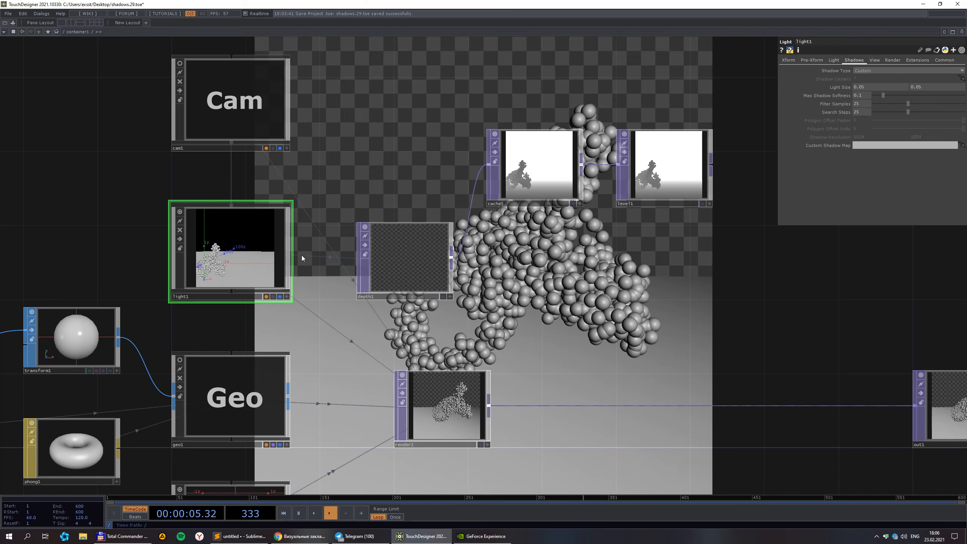
pyautogui.moveTo(668, 176); pyautogui.dragTo(876, 145)
pyautogui.moveTo(668, 310); pyautogui.dragTo(605, 308)
pyautogui.scroll(3, 624, 235)
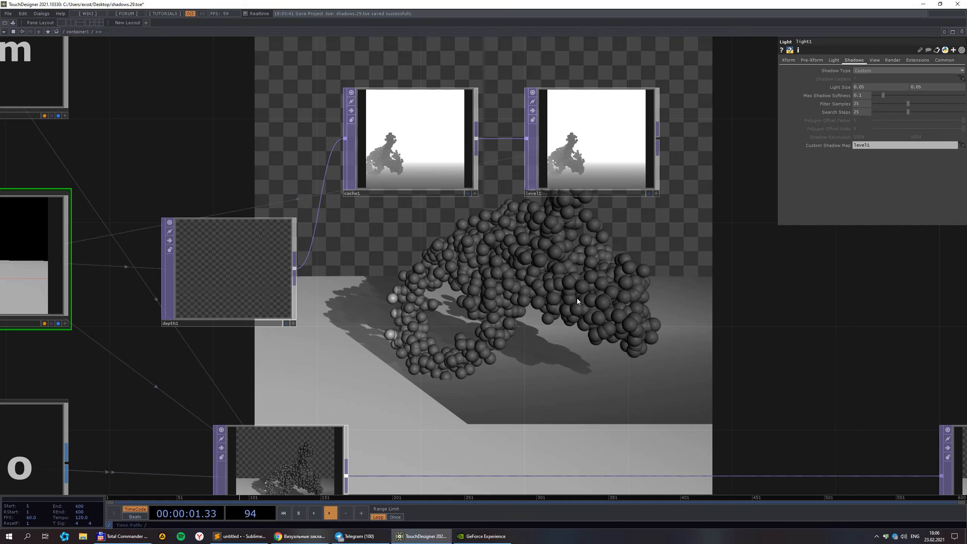
pyautogui.scroll(-3, 463, 287)
pyautogui.scroll(3, 518, 284)
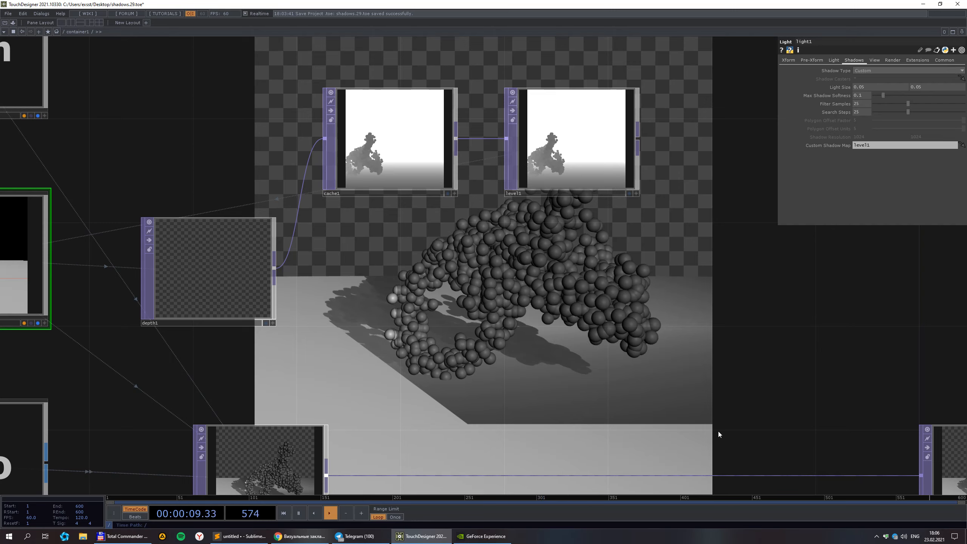
# - Lower level1's High R to 0.79 and High G to 0.825 to alter the shadow map
pyautogui.click(586, 172)
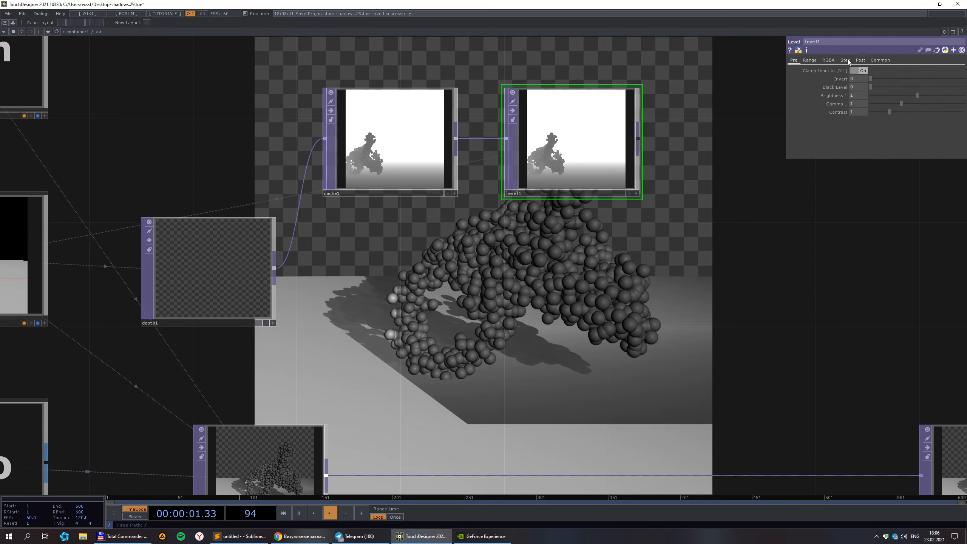
pyautogui.click(845, 60)
pyautogui.click(831, 62)
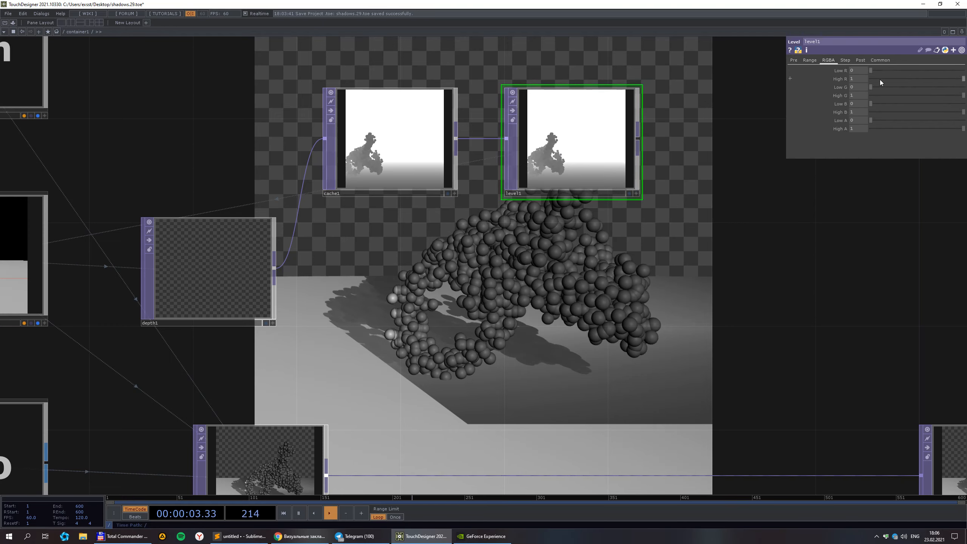
pyautogui.moveTo(880, 79); pyautogui.dragTo(944, 79)
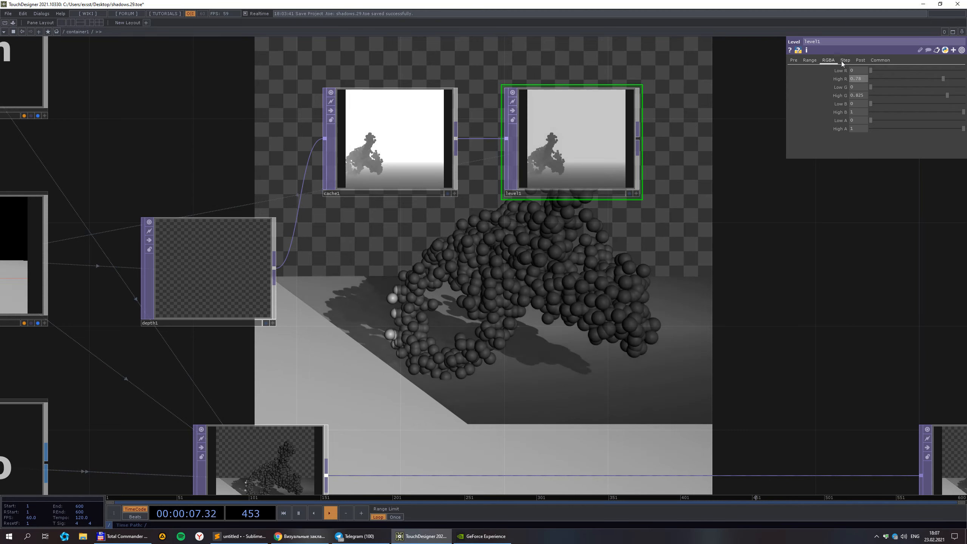
pyautogui.click(804, 60)
pyautogui.click(791, 61)
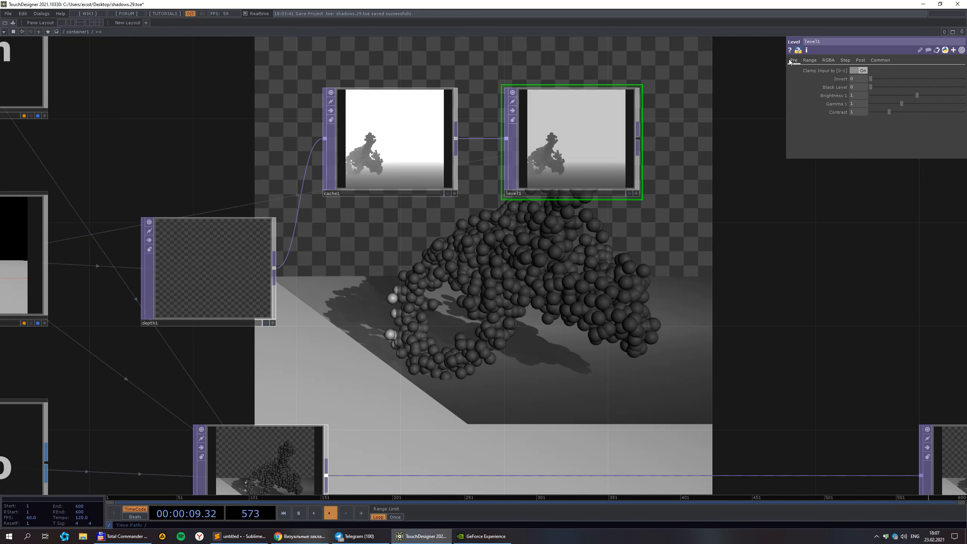
# - Raise level1's Gamma 1 to about 3.28 and its Contrast slightly above 1 to alter the shadow map
pyautogui.moveTo(898, 105)
pyautogui.mouseDown()
pyautogui.moveTo(928, 118)
pyautogui.moveTo(889, 116)
pyautogui.mouseUp()
pyautogui.scroll(-4, 628, 196)
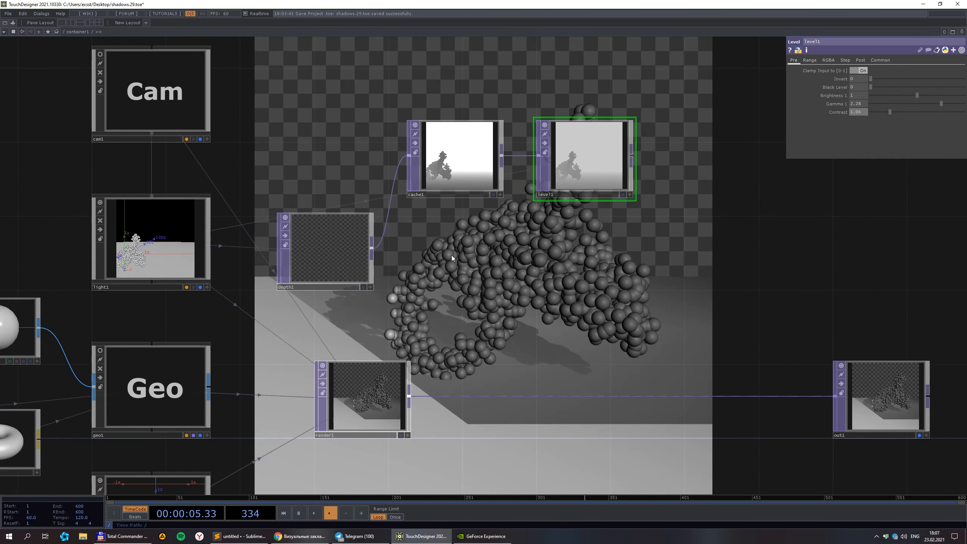
pyautogui.scroll(3, 462, 236)
pyautogui.scroll(-2, 463, 237)
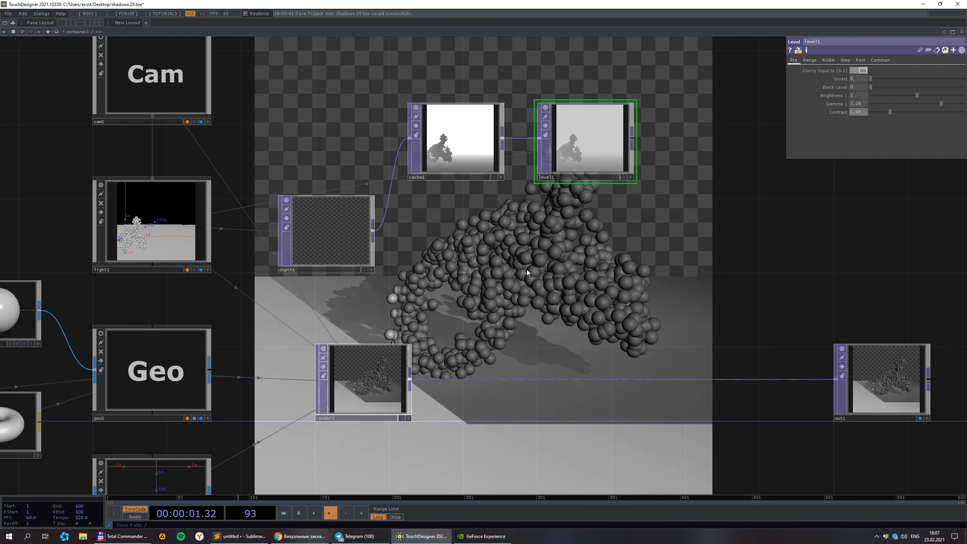
# - Clear light1's Custom Shadow Map and set its Shadow Type to Hard, 2D Mapped
pyautogui.click(183, 239)
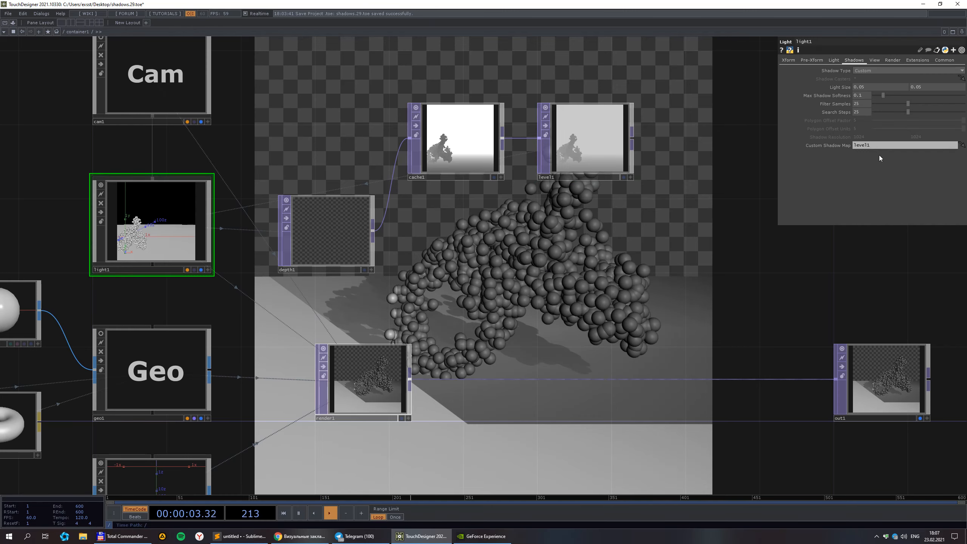
pyautogui.click(882, 148)
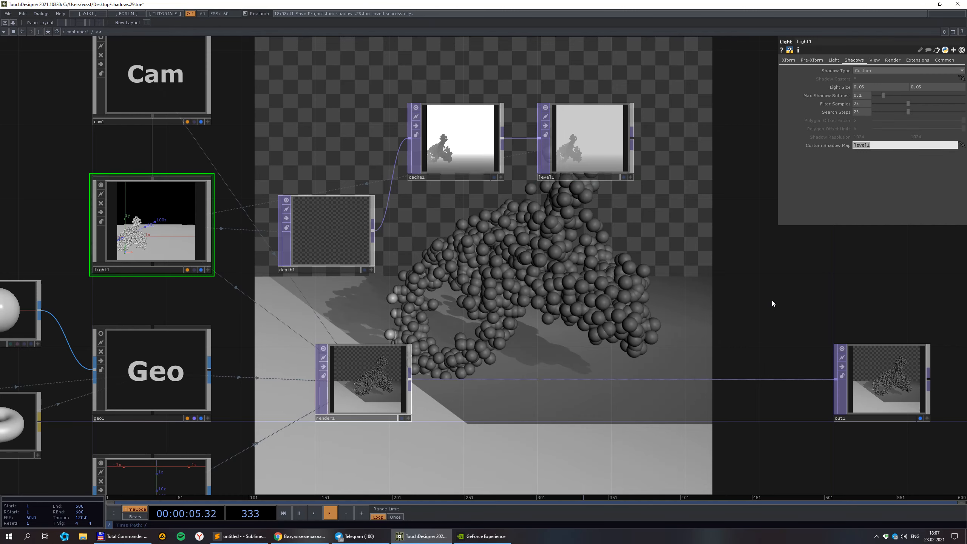
pyautogui.press('BackSpace')
pyautogui.press('Return')
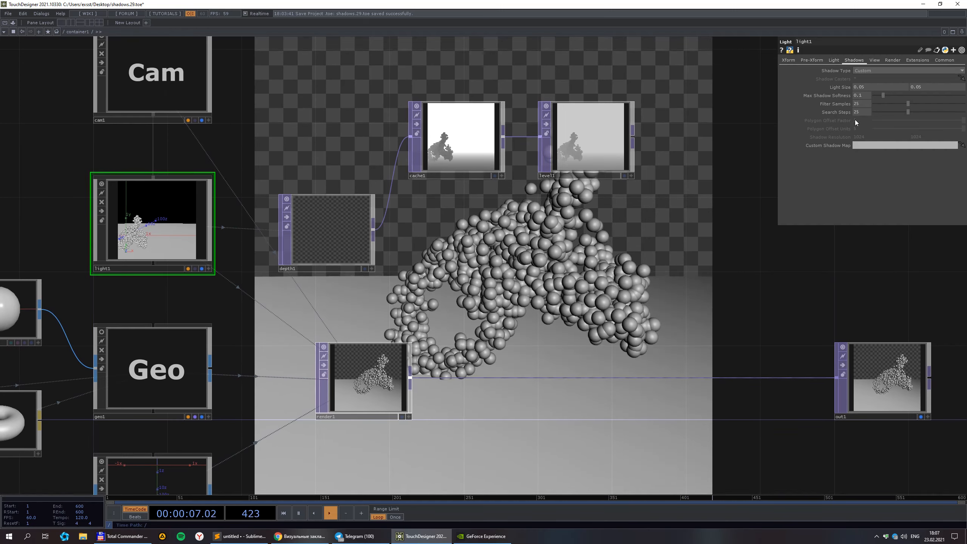
pyautogui.click(863, 71)
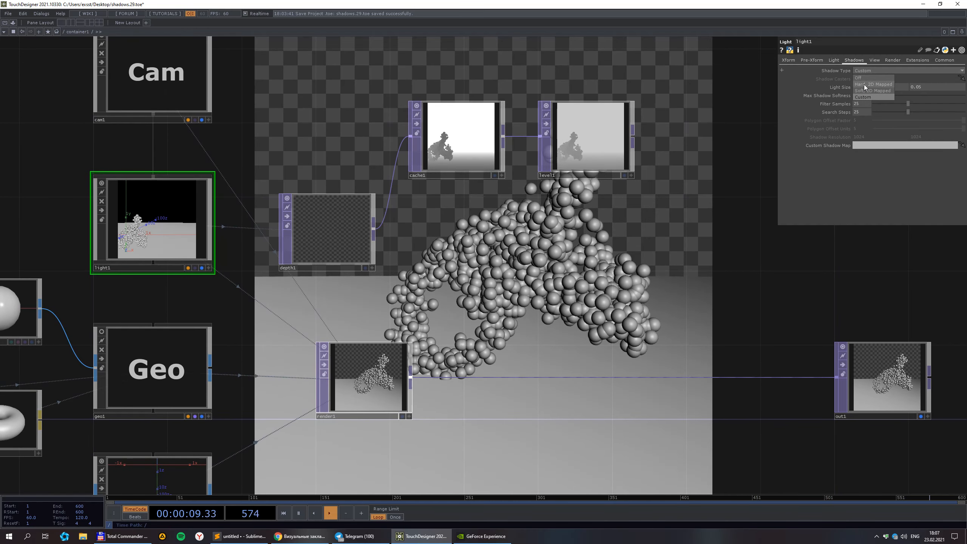
pyautogui.click(864, 85)
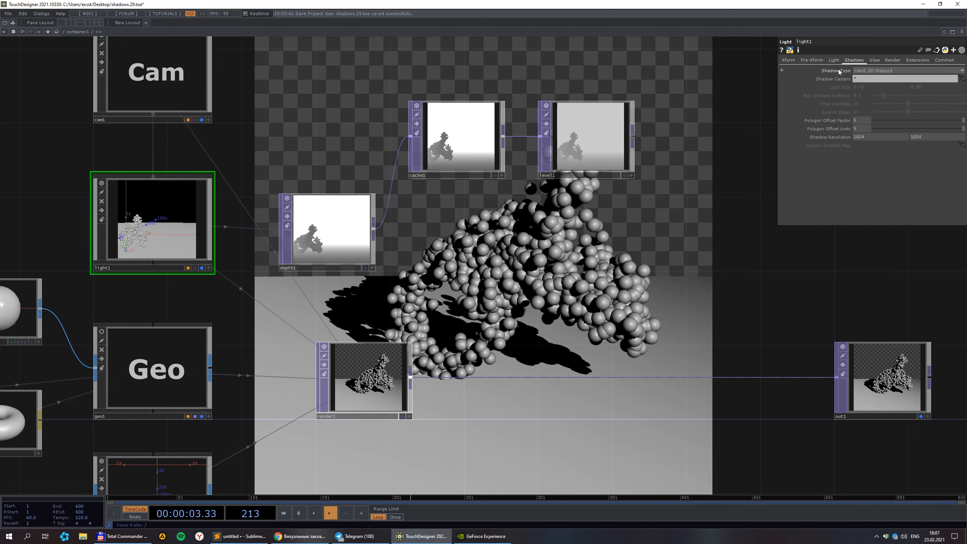
# - Set light1's Translate X to 1.6 to shift the cast shadow
pyautogui.click(788, 59)
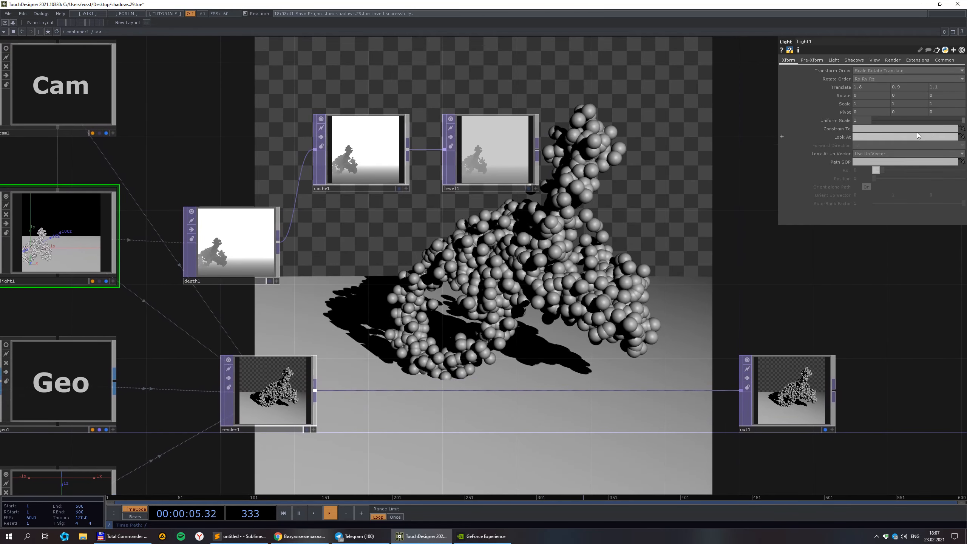
pyautogui.moveTo(878, 87)
pyautogui.mouseDown(button='middle')
pyautogui.moveTo(882, 78)
pyautogui.moveTo(874, 78)
pyautogui.mouseUp(button='middle')
pyautogui.scroll(-4, 695, 203)
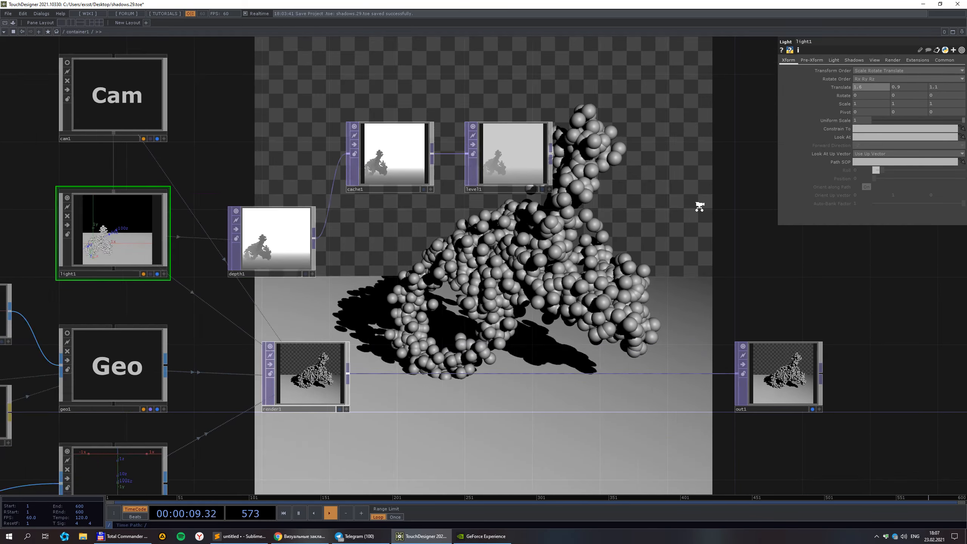
# - Delete the cache1 and level1 operators from the network, keeping depth1
pyautogui.moveTo(488, 273); pyautogui.dragTo(445, 241)
pyautogui.moveTo(558, 250); pyautogui.dragTo(379, 96)
pyautogui.press('Delete')
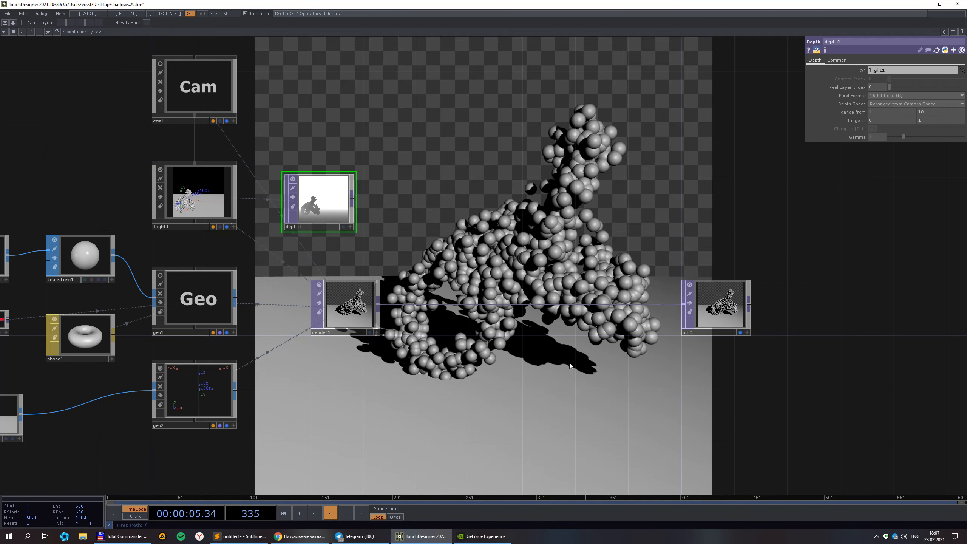
pyautogui.moveTo(366, 245); pyautogui.dragTo(366, 311)
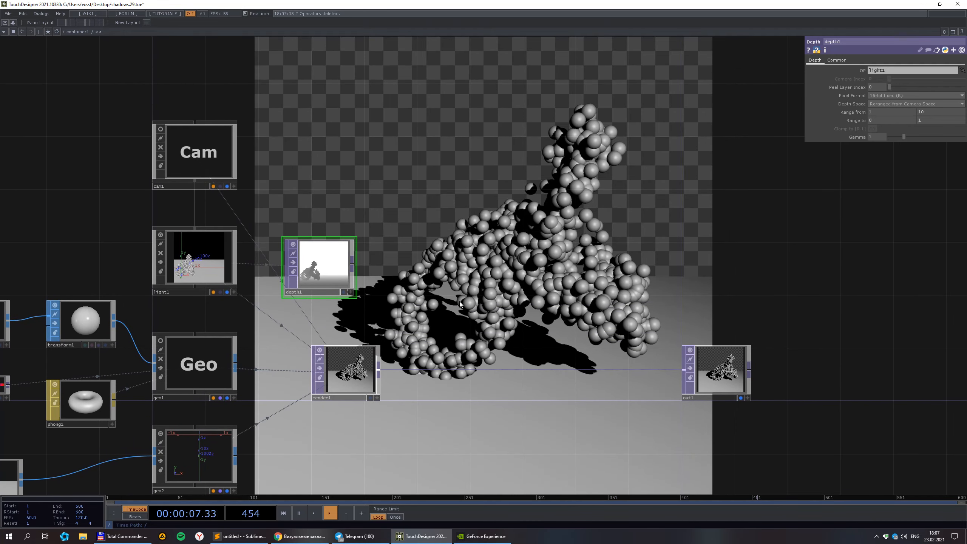
# - Set light1's Shadow Type to Soft, 2D Mapped
pyautogui.click(215, 266)
pyautogui.moveTo(457, 214); pyautogui.dragTo(403, 233)
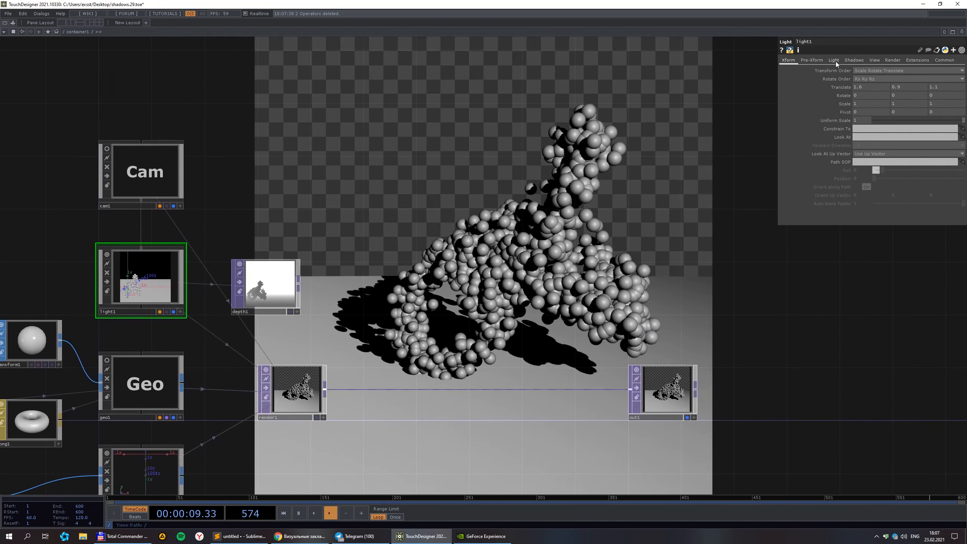
pyautogui.click(853, 60)
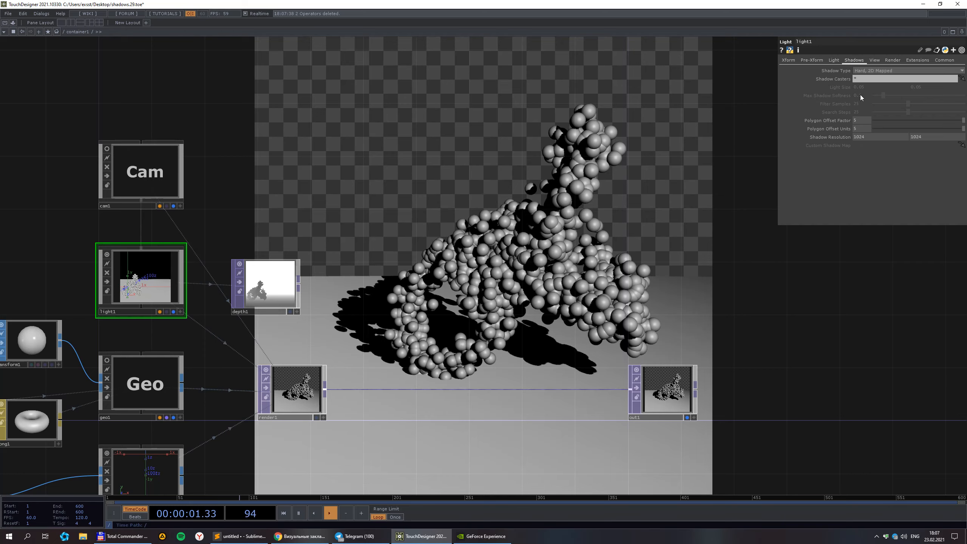
pyautogui.click(835, 60)
pyautogui.click(854, 60)
pyautogui.click(890, 70)
pyautogui.click(875, 91)
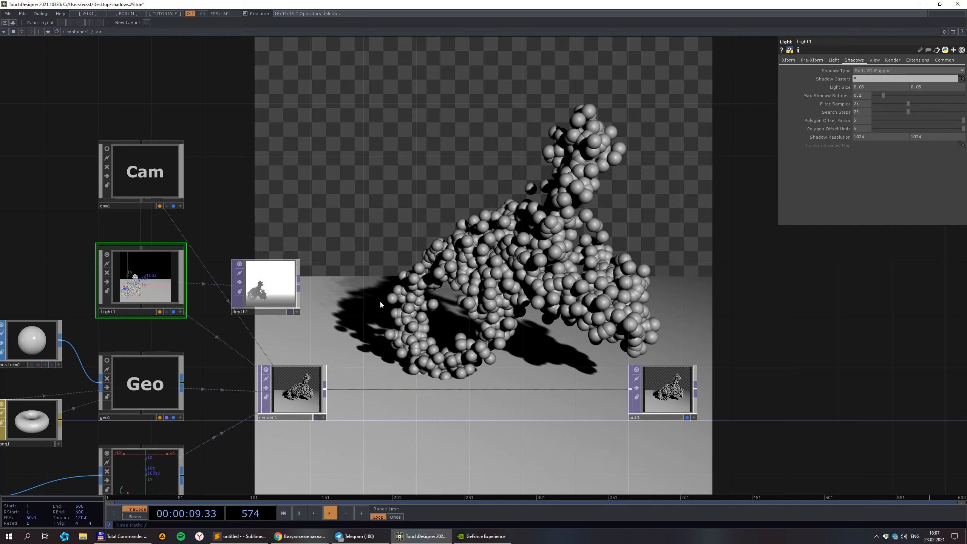
# - Raise cam1 by setting its Translate Y to 0.6
pyautogui.click(138, 204)
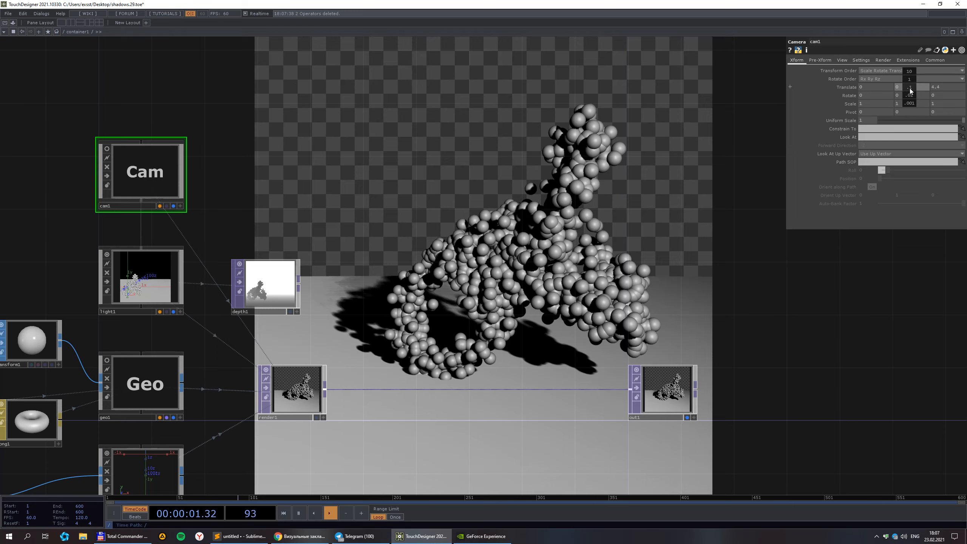
pyautogui.moveTo(910, 88); pyautogui.dragTo(956, 87, button='middle')
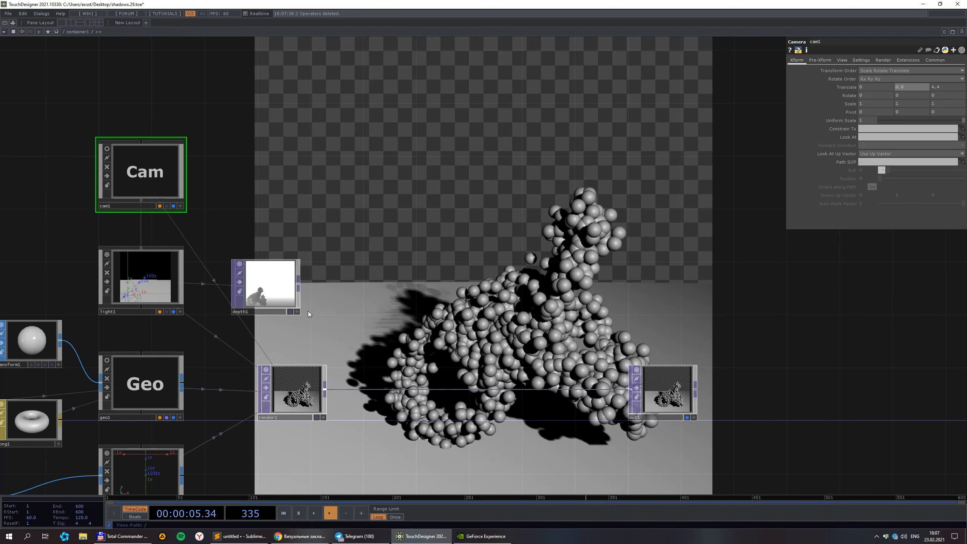
pyautogui.scroll(3, 397, 305)
pyautogui.moveTo(428, 289); pyautogui.dragTo(452, 207)
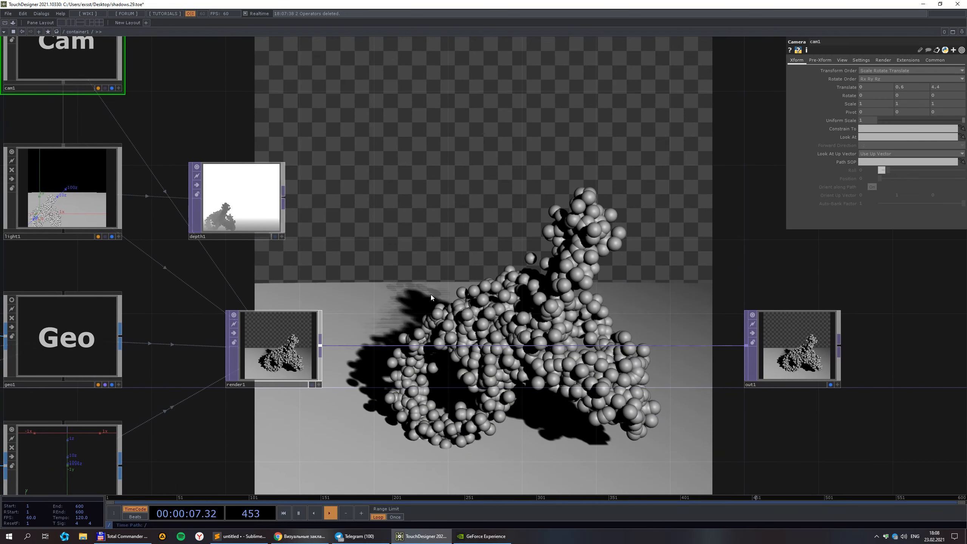
pyautogui.moveTo(472, 285); pyautogui.dragTo(469, 256)
# - Set both of light1's Light Size values to 0.15 and its Max Shadow Softness to 0.12
pyautogui.click(124, 164)
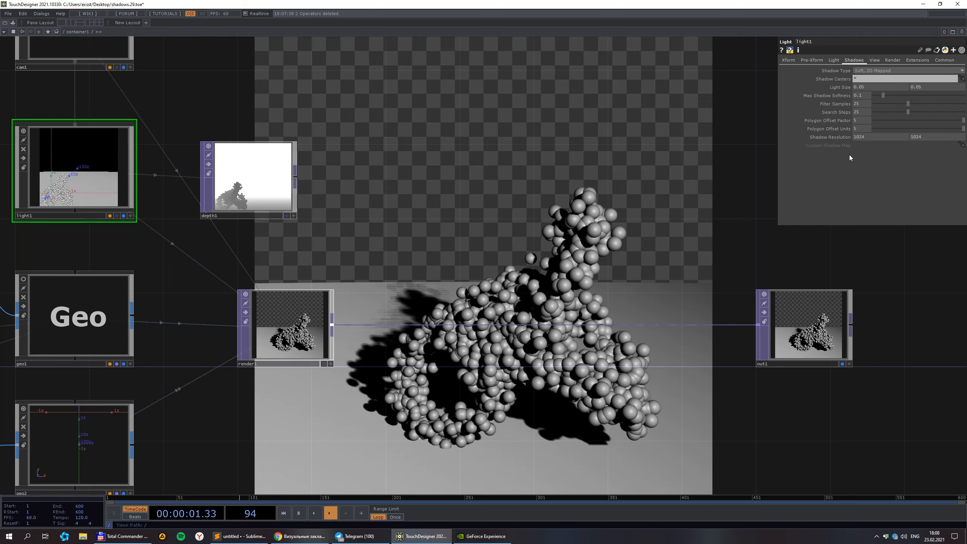
pyautogui.moveTo(845, 96); pyautogui.dragTo(899, 96, button='middle')
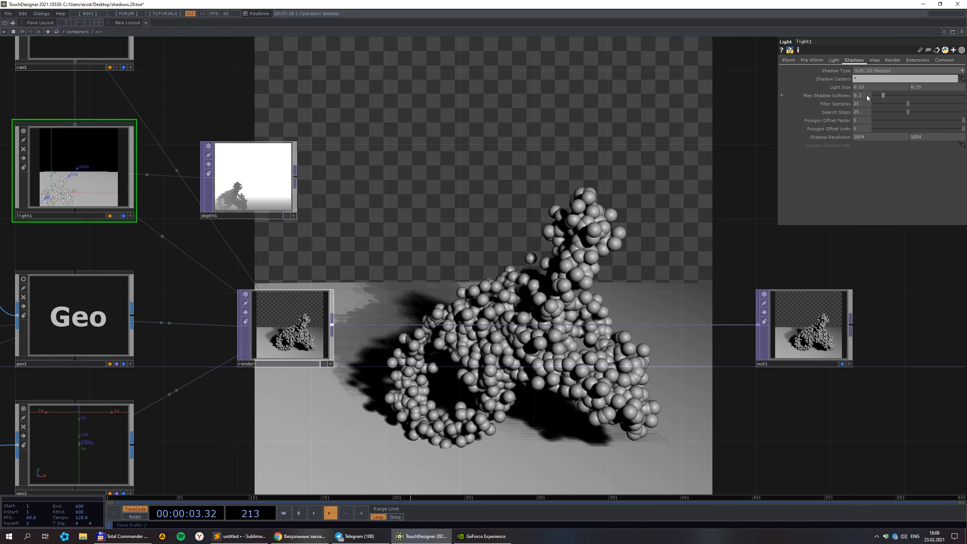
pyautogui.moveTo(864, 96)
pyautogui.mouseDown(button='middle')
pyautogui.moveTo(919, 103)
pyautogui.moveTo(873, 102)
pyautogui.mouseUp(button='middle')
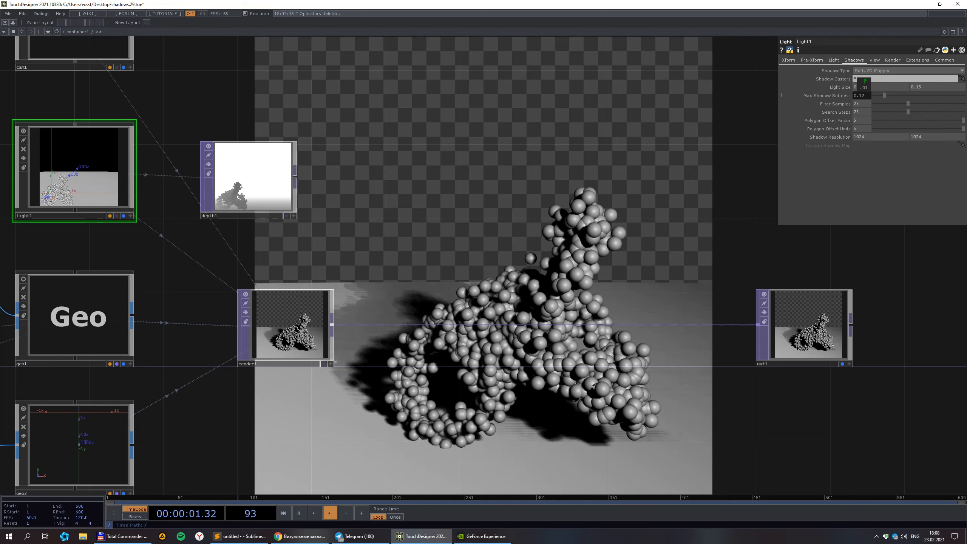
pyautogui.moveTo(516, 264); pyautogui.dragTo(501, 162)
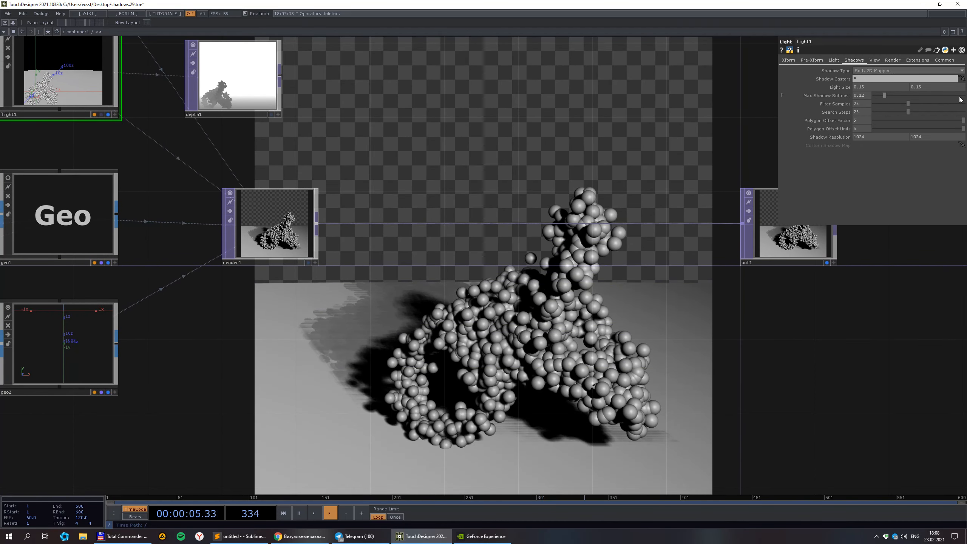
# - Set light1's Filter Samples to 44 and Search Steps to 17, and save the project
pyautogui.moveTo(910, 103)
pyautogui.mouseDown()
pyautogui.moveTo(964, 103)
pyautogui.moveTo(846, 97)
pyautogui.moveTo(938, 97)
pyautogui.moveTo(895, 98)
pyautogui.moveTo(908, 98)
pyautogui.mouseUp()
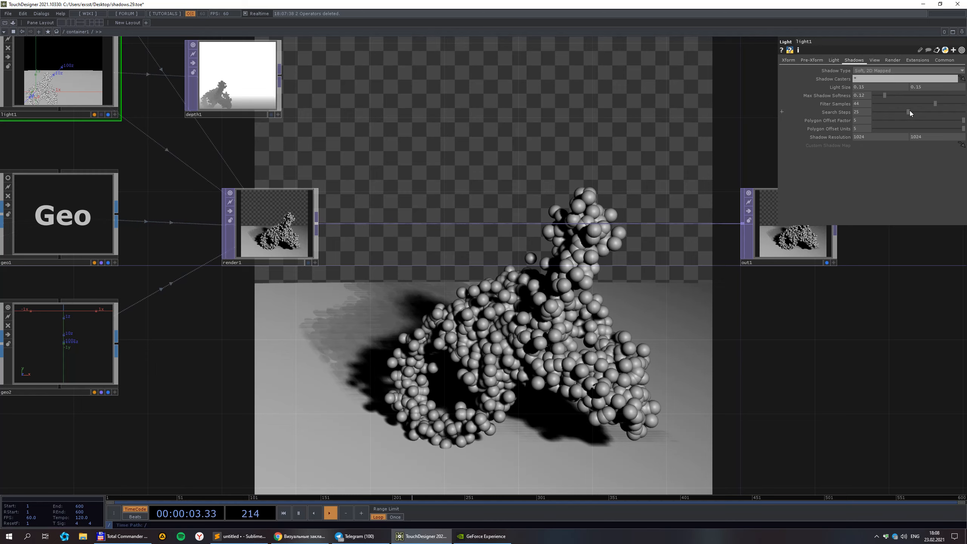
pyautogui.moveTo(910, 111)
pyautogui.mouseDown()
pyautogui.moveTo(964, 111)
pyautogui.moveTo(888, 109)
pyautogui.moveTo(951, 110)
pyautogui.moveTo(898, 108)
pyautogui.mouseUp()
pyautogui.hotkey('ctrl', 's')
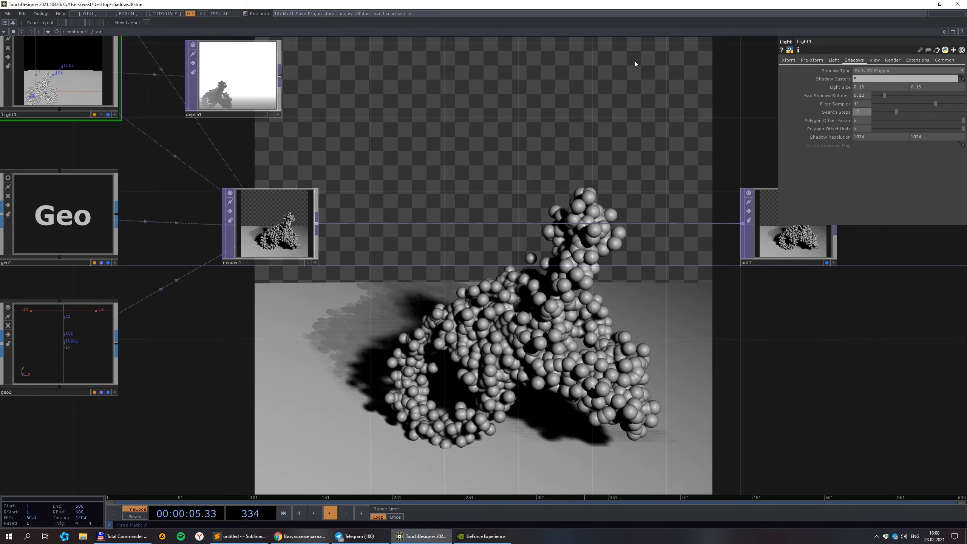
# - Increase light1's Search Steps to 63 to smooth the soft shadow
pyautogui.scroll(-2, 675, 103)
pyautogui.moveTo(723, 74); pyautogui.dragTo(671, 147)
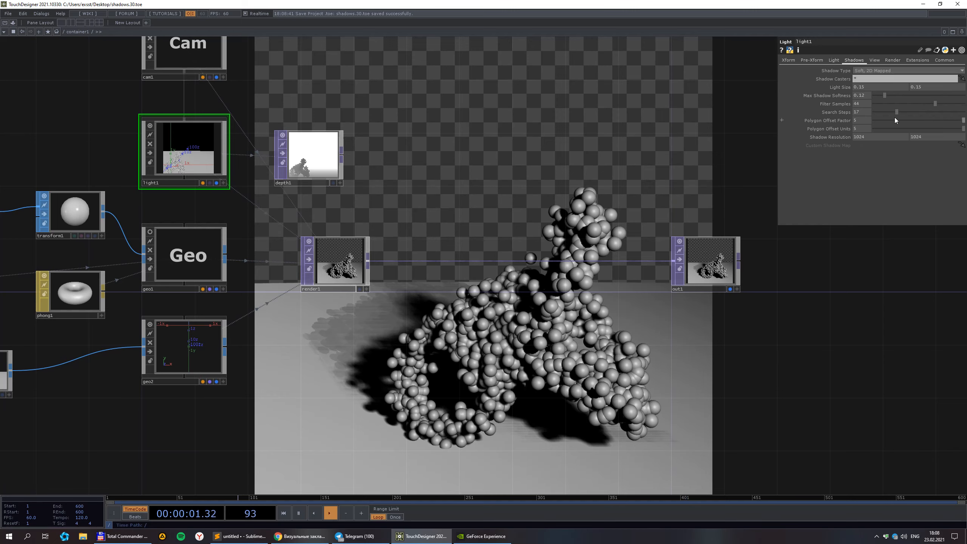
pyautogui.moveTo(897, 112); pyautogui.dragTo(963, 112)
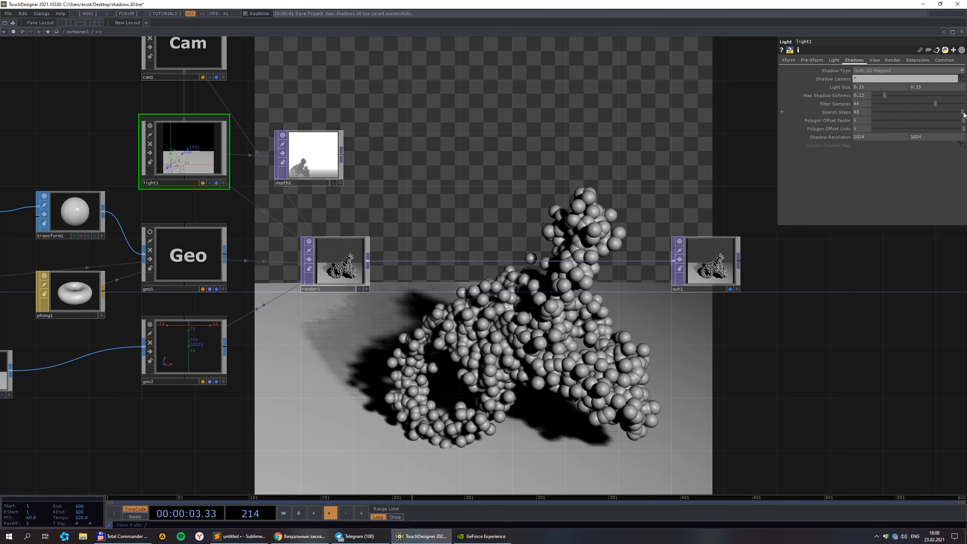
# - Examine the soft shadow's edges on the floor in the rendered background and the render1 preview
pyautogui.moveTo(629, 403); pyautogui.dragTo(695, 327)
pyautogui.scroll(-3, 250, 291)
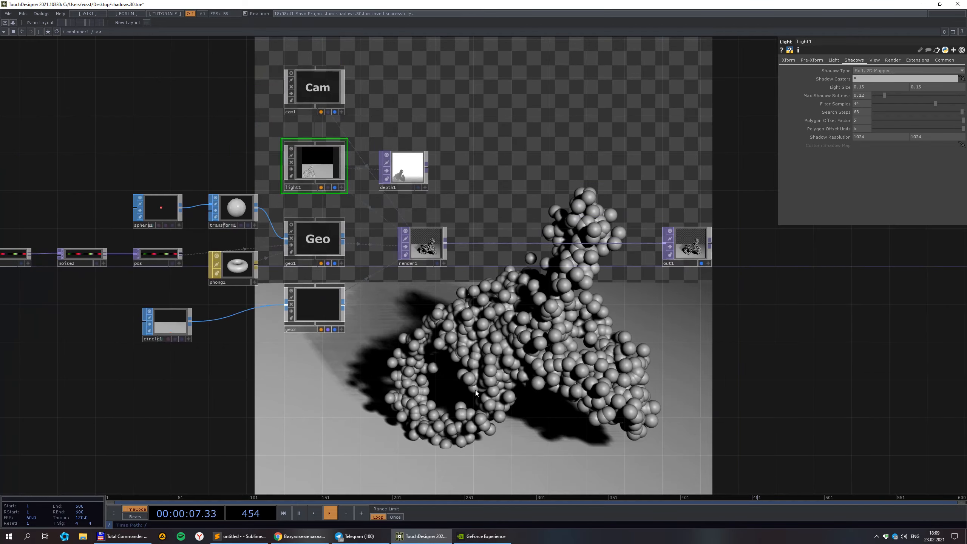
pyautogui.scroll(5, 337, 279)
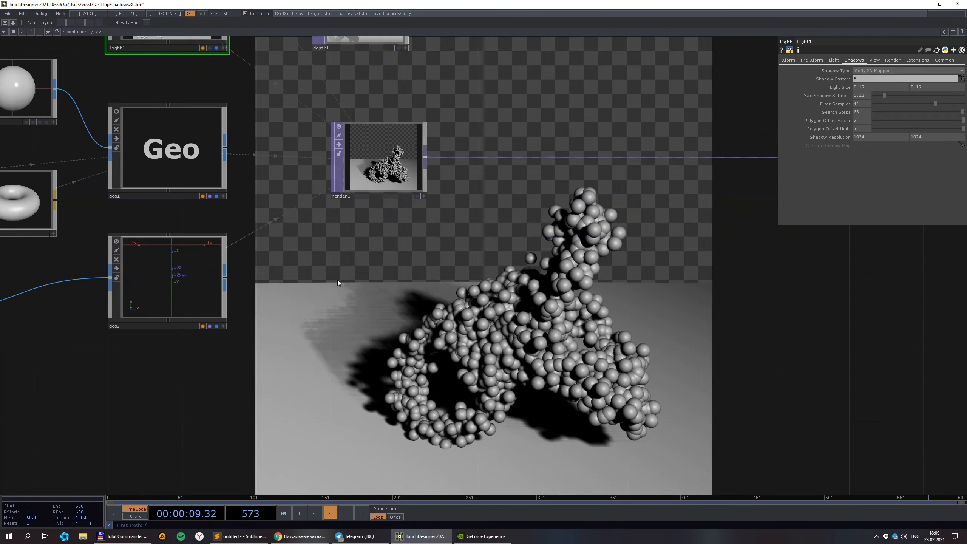
pyautogui.scroll(-5, 366, 296)
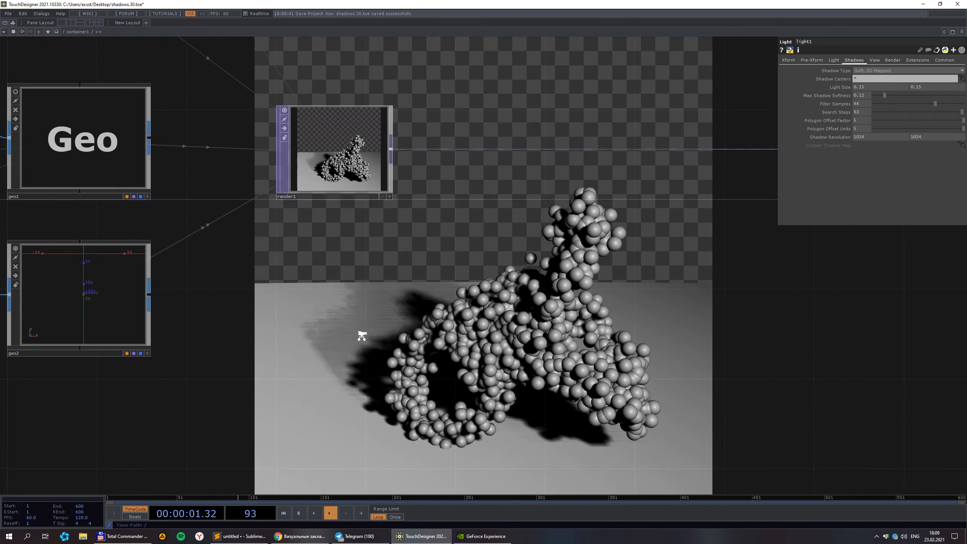
pyautogui.scroll(3, 397, 316)
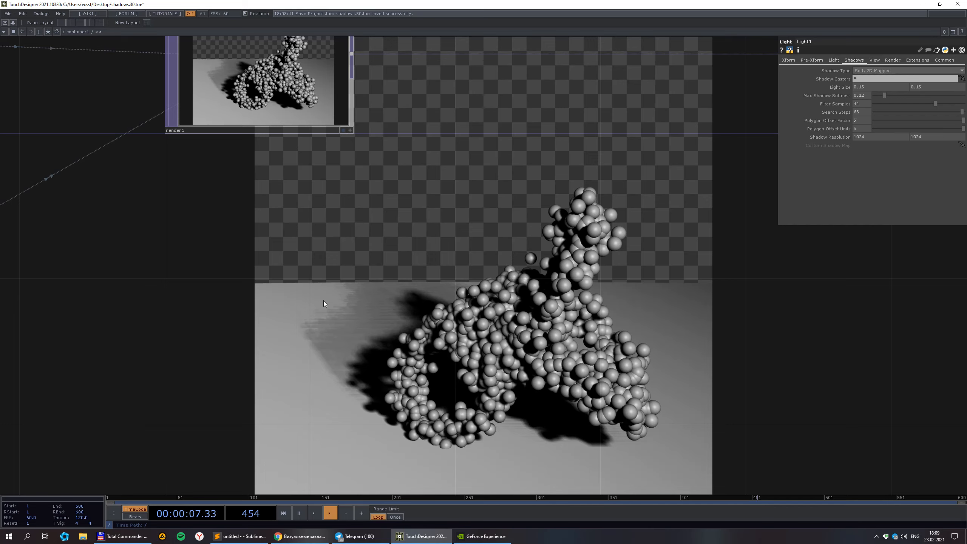
pyautogui.scroll(2, 334, 328)
pyautogui.scroll(-2, 361, 312)
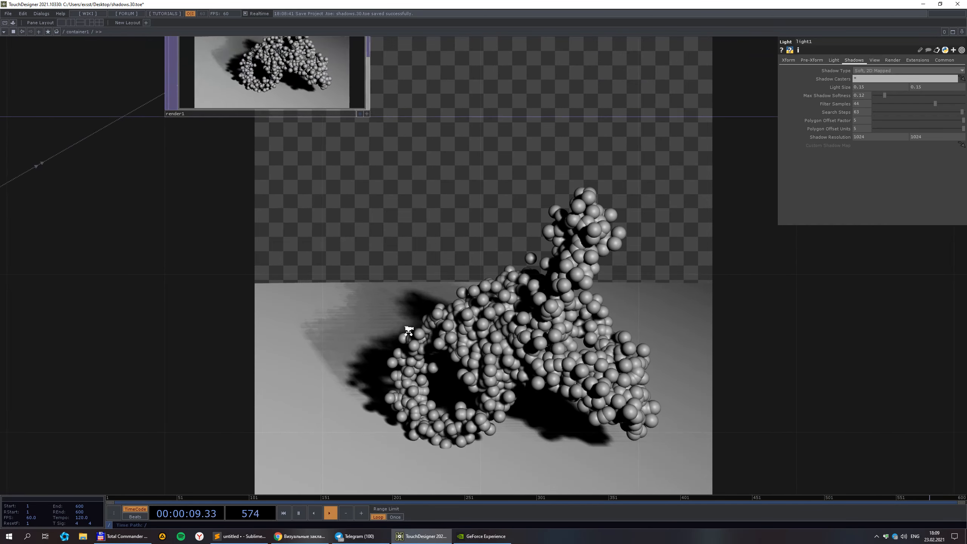
pyautogui.scroll(-2, 457, 328)
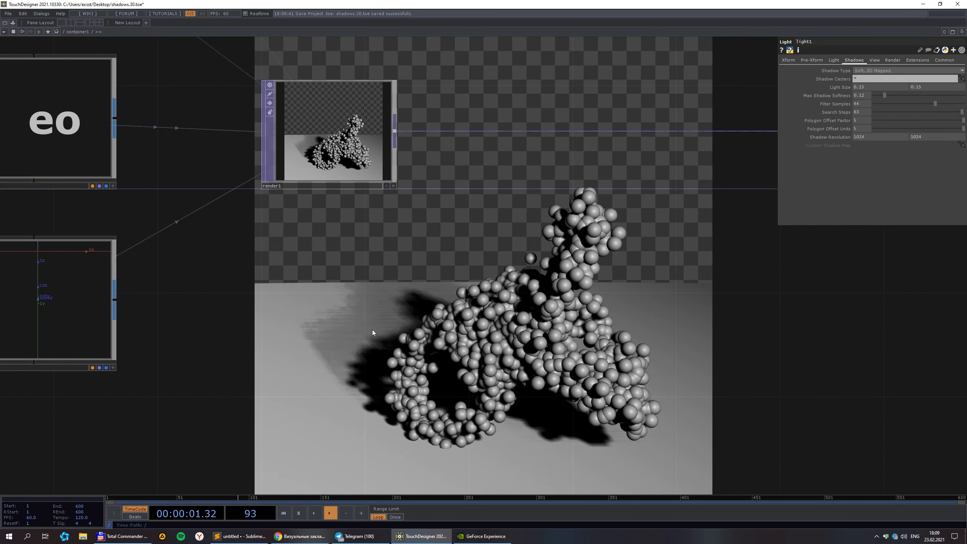
pyautogui.scroll(-3, 525, 350)
pyautogui.scroll(3, 457, 267)
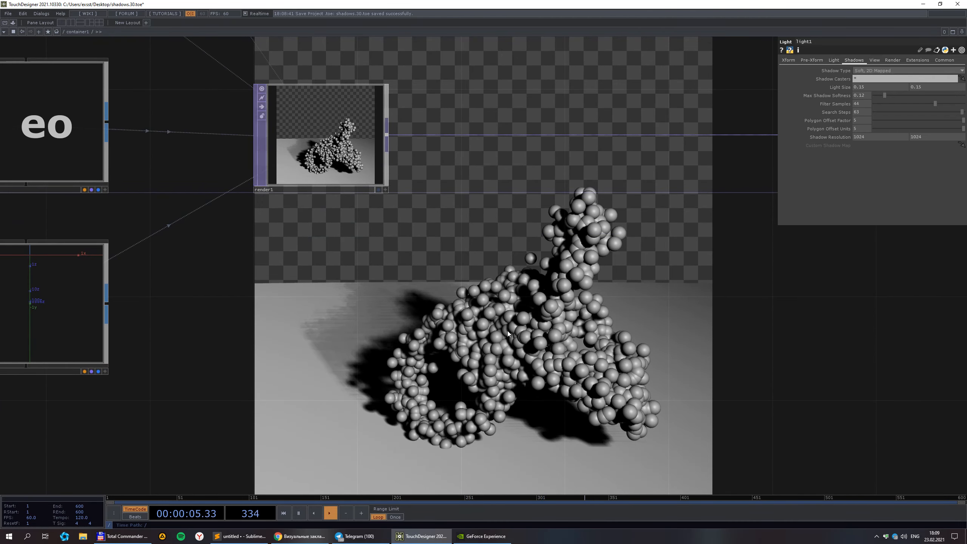
pyautogui.scroll(-4, 510, 332)
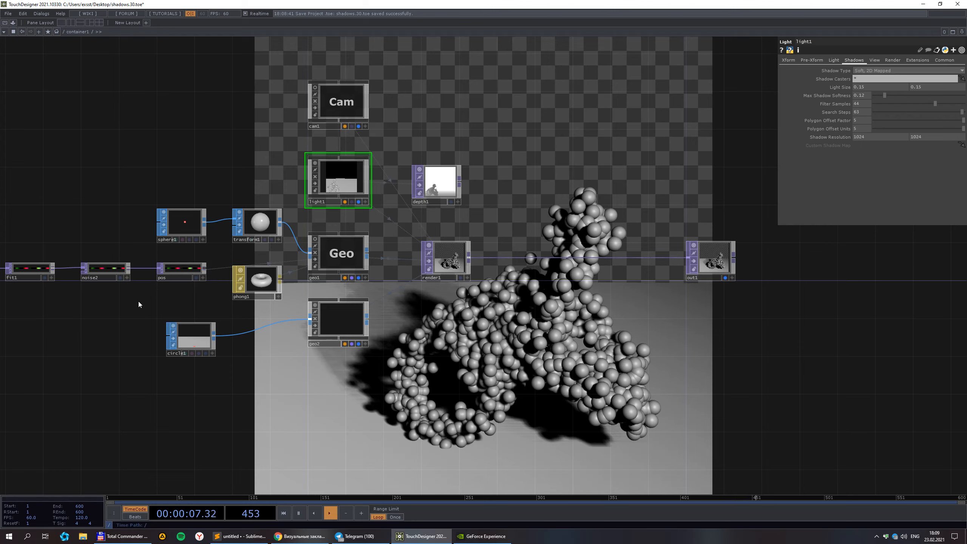
# - Rotate the sphere geometry geo1 by setting its Rotate Y to 100
pyautogui.click(351, 258)
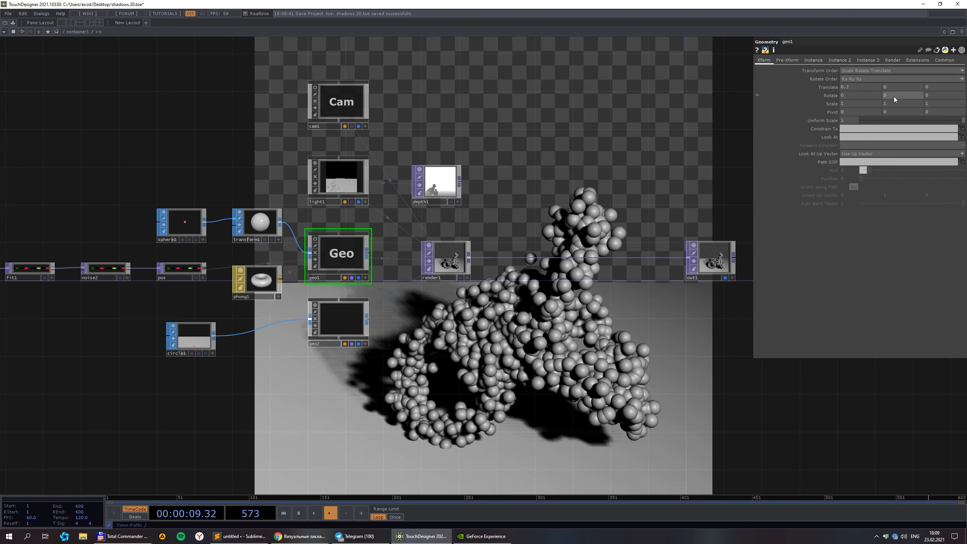
pyautogui.moveTo(894, 97); pyautogui.dragTo(946, 85, button='middle')
pyautogui.scroll(4, 487, 342)
pyautogui.scroll(-3, 484, 326)
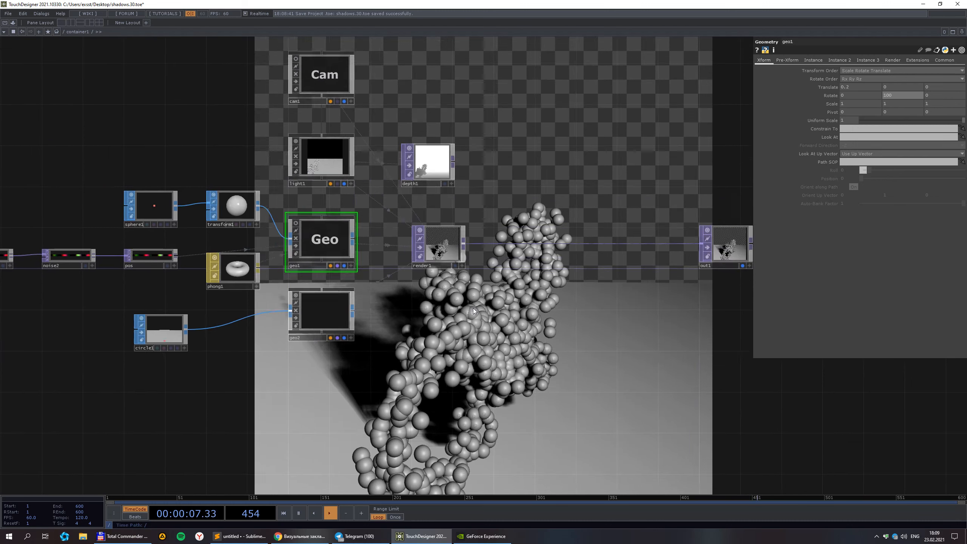
# - Try a much higher Frequency on sphere1's polygon sphere to test its effect on the instanced render
pyautogui.scroll(2, 478, 316)
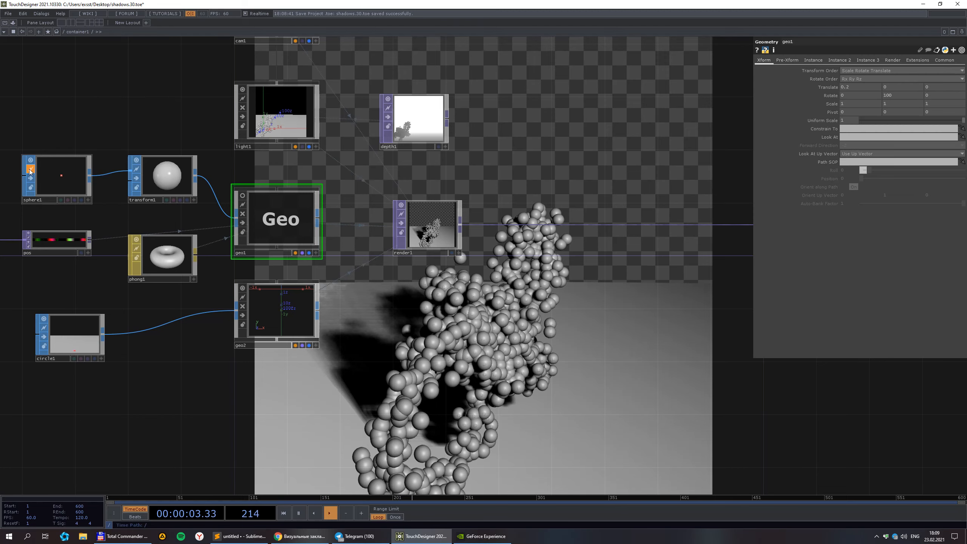
pyautogui.click(42, 176)
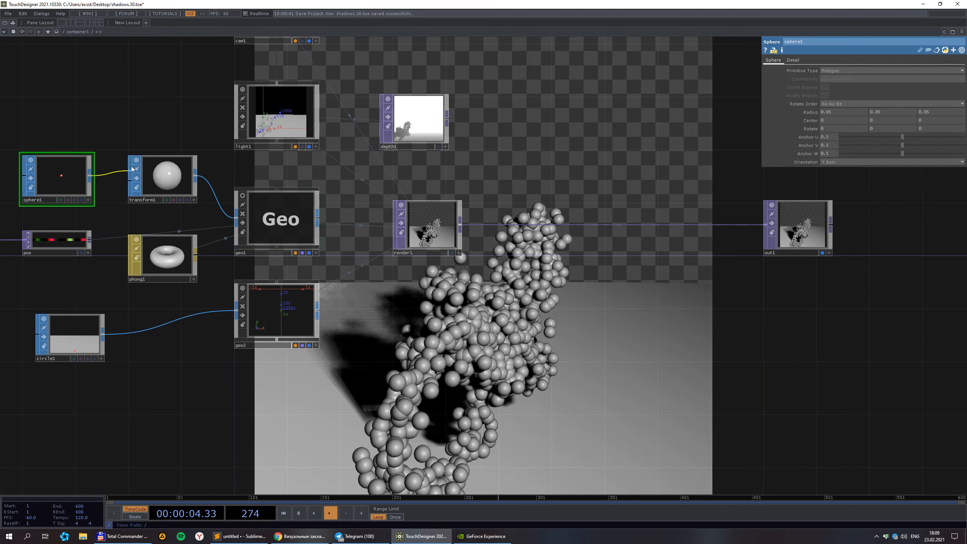
pyautogui.click(795, 61)
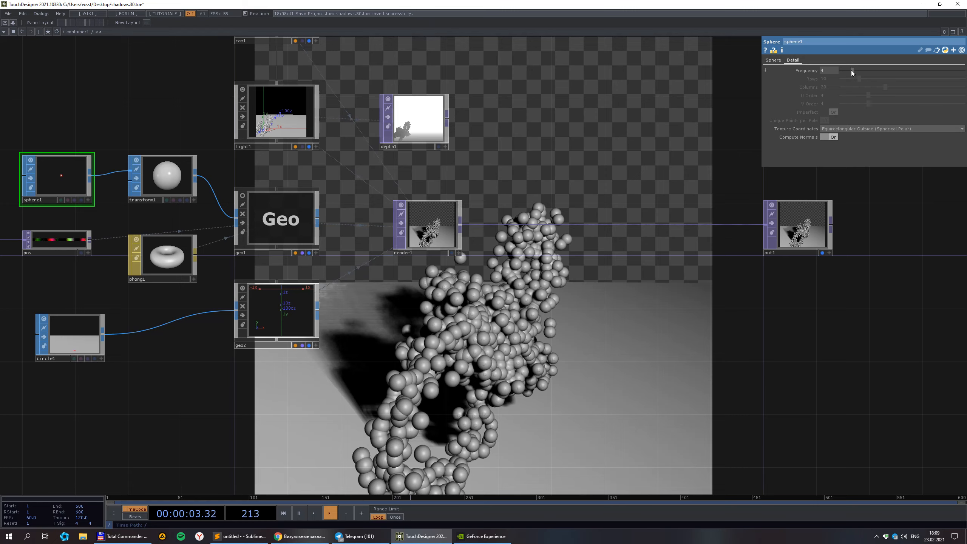
pyautogui.moveTo(847, 70); pyautogui.dragTo(852, 70)
pyautogui.moveTo(924, 70); pyautogui.dragTo(921, 70)
pyautogui.scroll(-2, 466, 356)
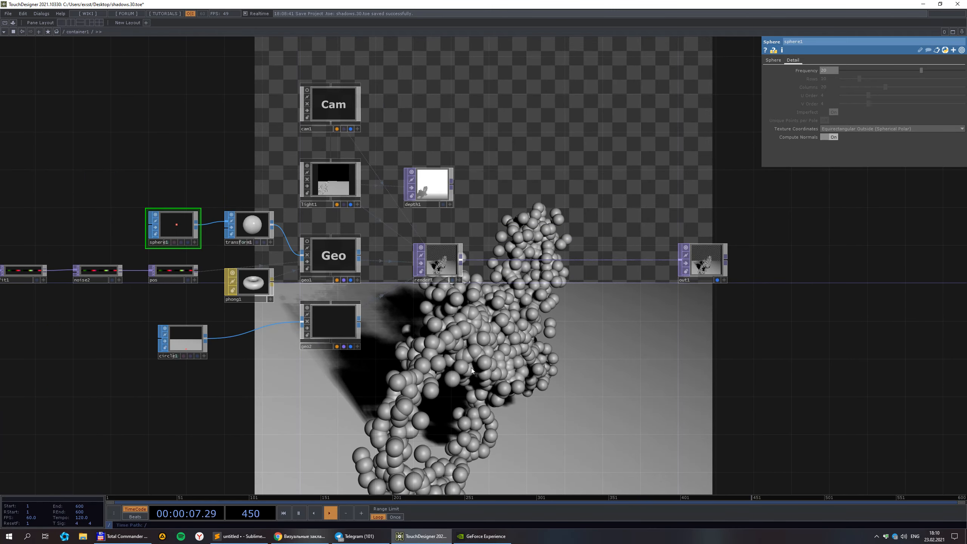
pyautogui.scroll(2, 435, 315)
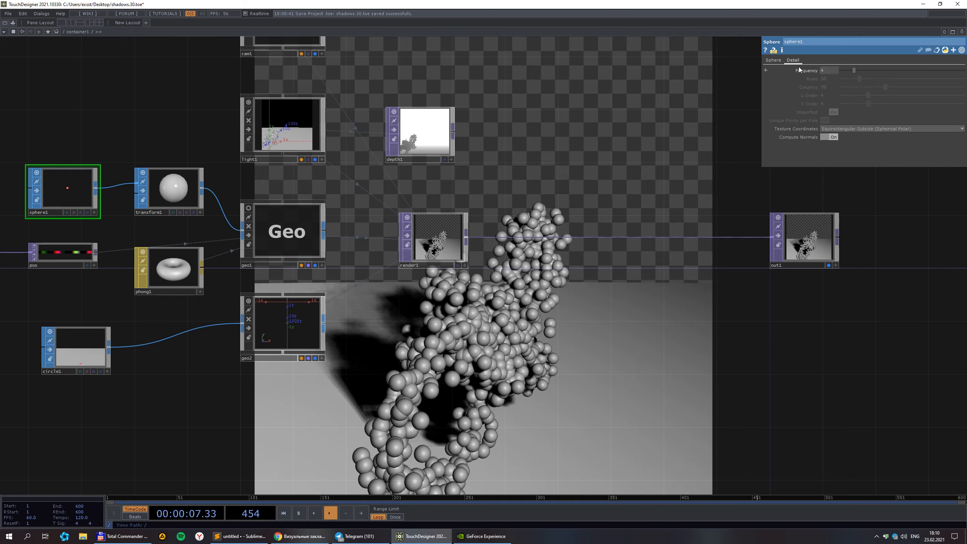
# - Change sphere1's Primitive Type to Mesh and open its row and column detail settings
pyautogui.click(774, 60)
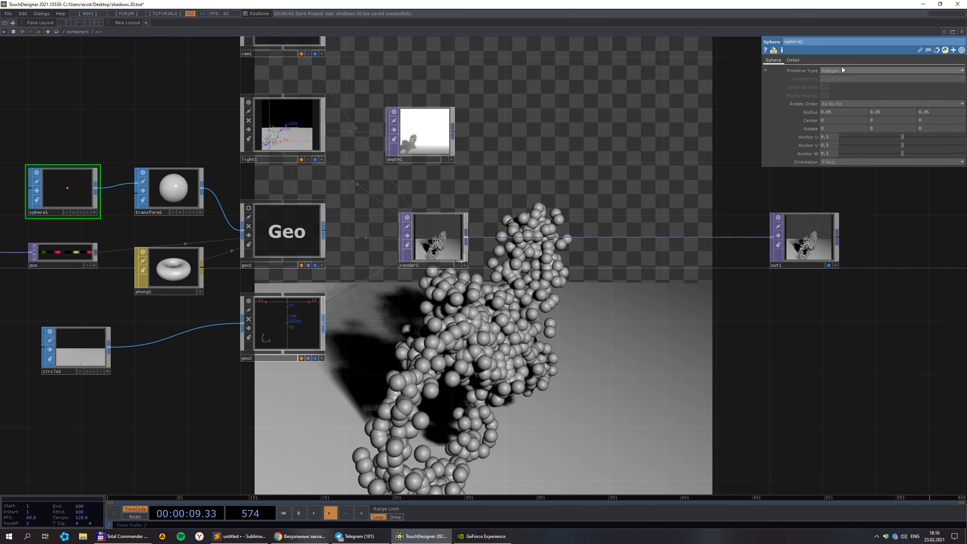
pyautogui.click(839, 69)
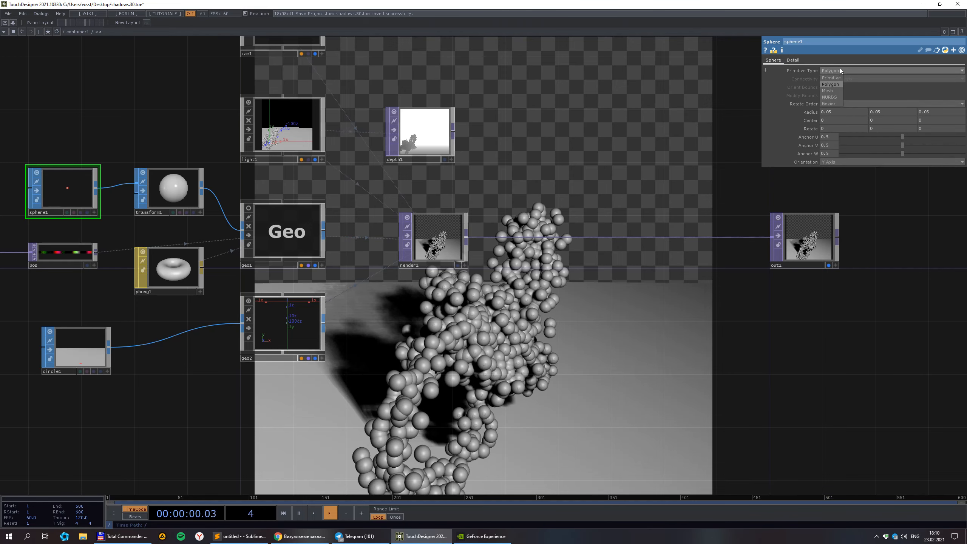
pyautogui.click(834, 91)
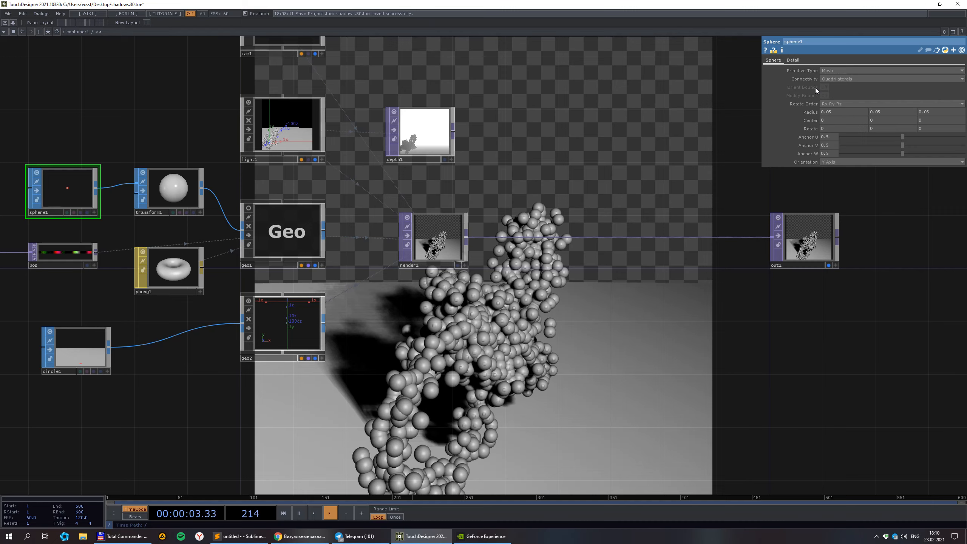
pyautogui.click(793, 62)
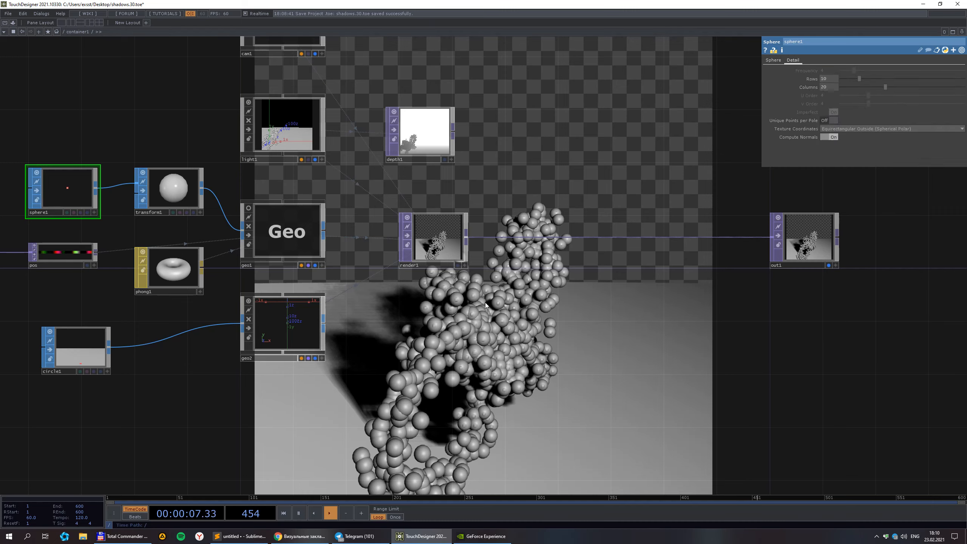
# - Try sphere1 with 20 rows and 200 columns, and return it to 10 rows and 20 columns
pyautogui.click(823, 79)
pyautogui.write('20')
pyautogui.press('Return')
pyautogui.click(828, 80)
pyautogui.write('200')
pyautogui.press('Return')
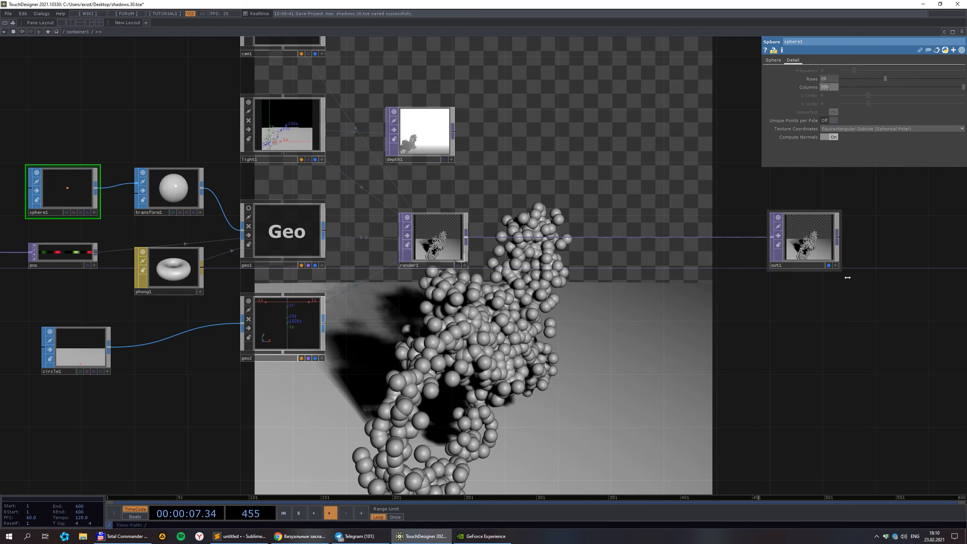
pyautogui.press('Return')
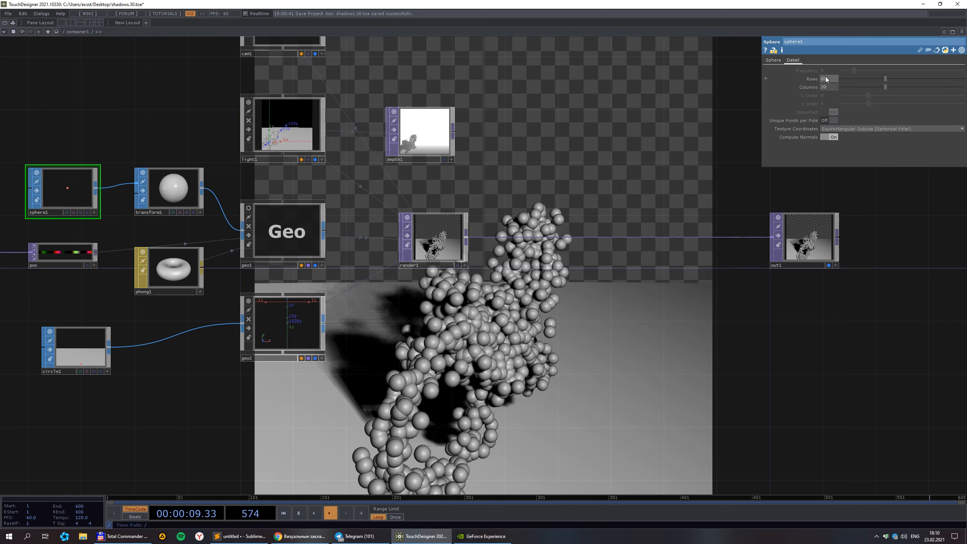
pyautogui.write('1')
pyautogui.press('Return')
pyautogui.scroll(-2, 758, 362)
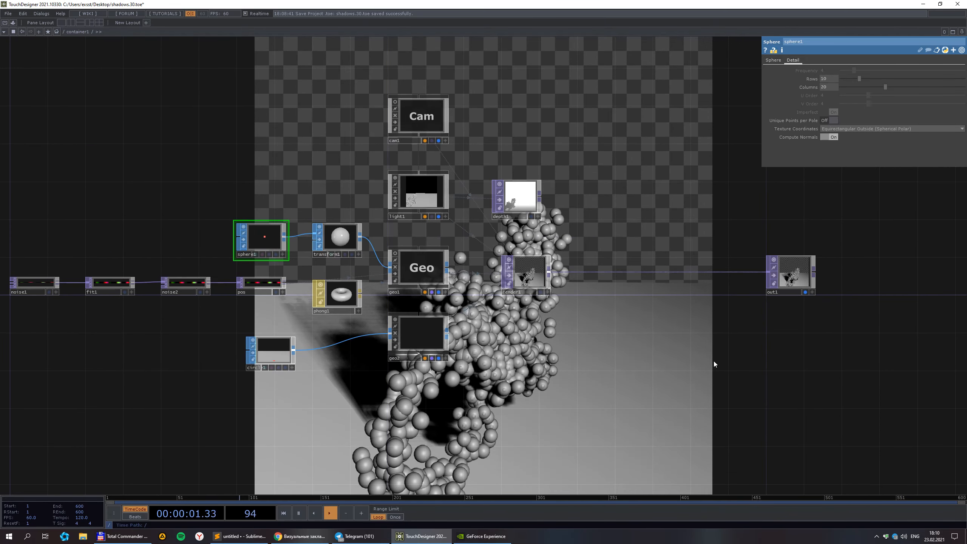
pyautogui.moveTo(661, 347); pyautogui.dragTo(560, 307)
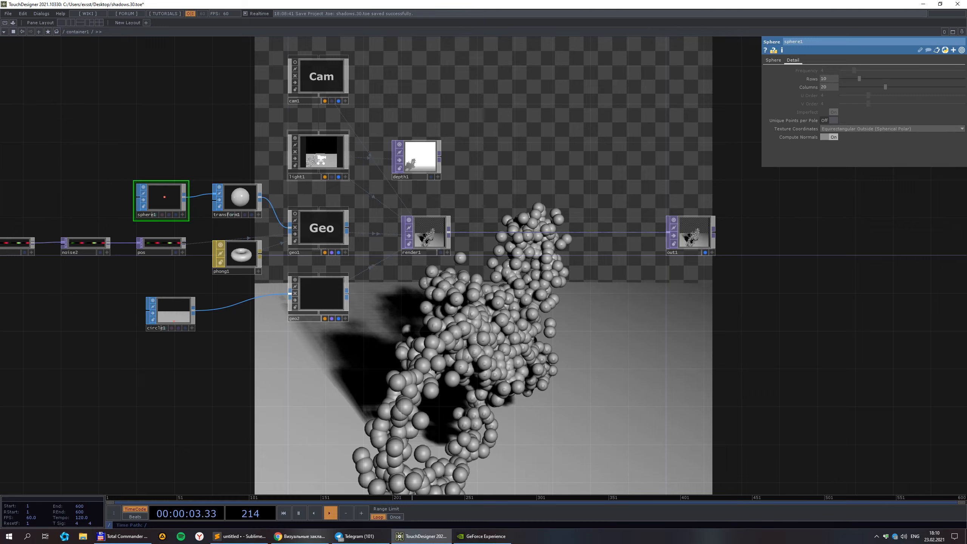
pyautogui.scroll(2, 315, 155)
pyautogui.scroll(3, 316, 156)
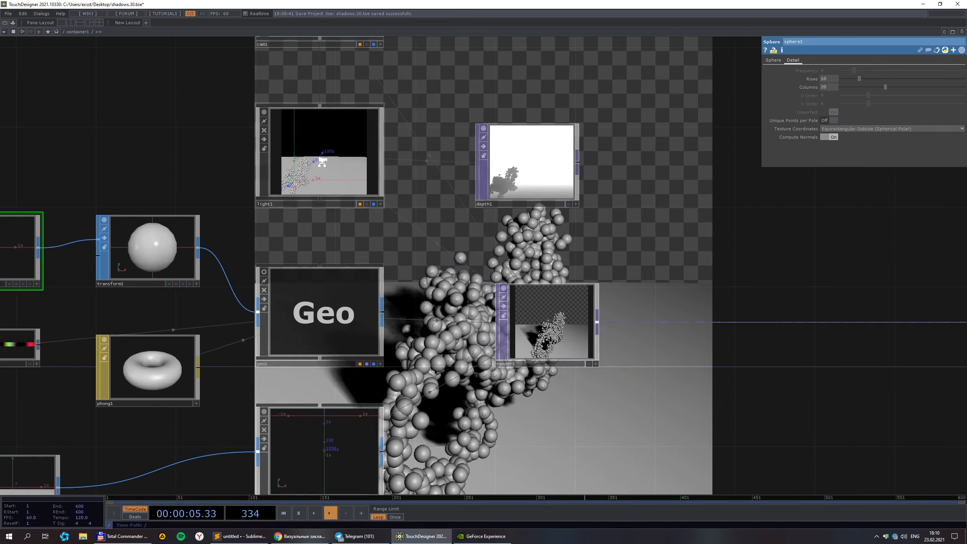
pyautogui.scroll(-4, 343, 158)
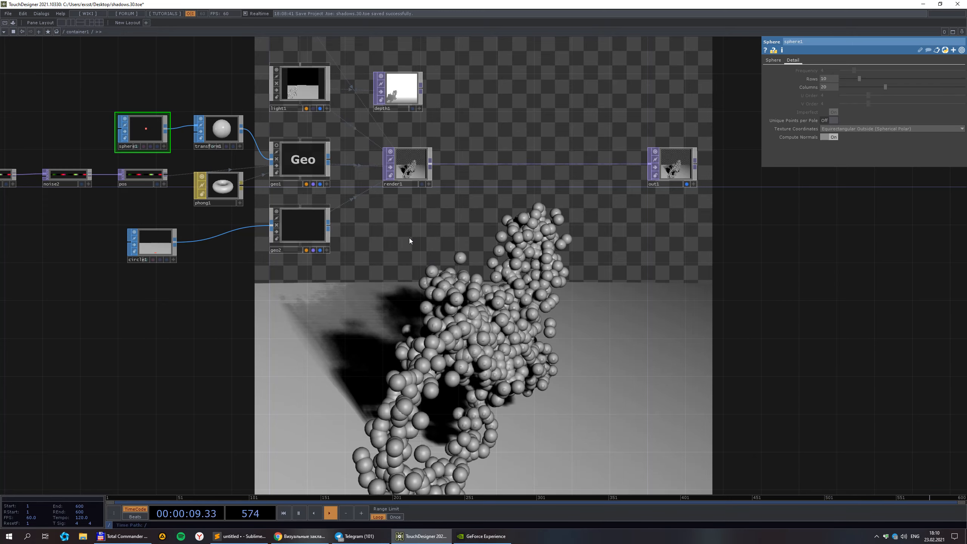
pyautogui.scroll(2, 410, 238)
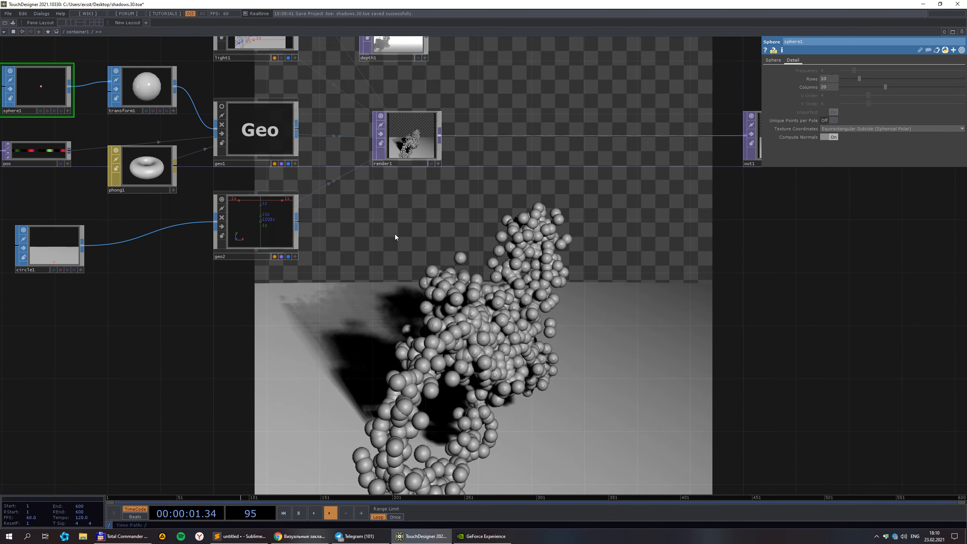
pyautogui.scroll(-3, 396, 252)
pyautogui.scroll(3, 387, 259)
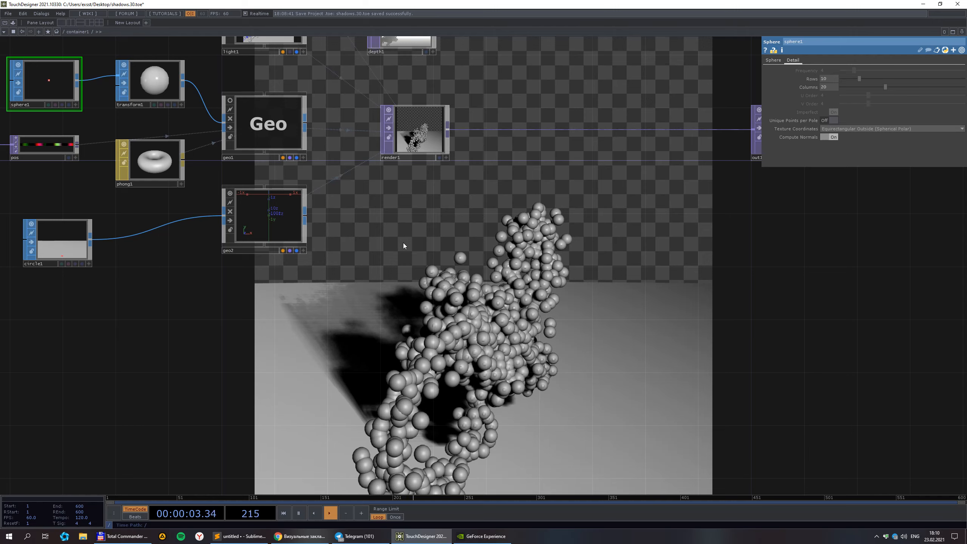
# - Set the phong1 material's Color Buffer 1 RGB output to Shadow Strength
pyautogui.click(177, 165)
pyautogui.click(889, 95)
pyautogui.click(911, 27)
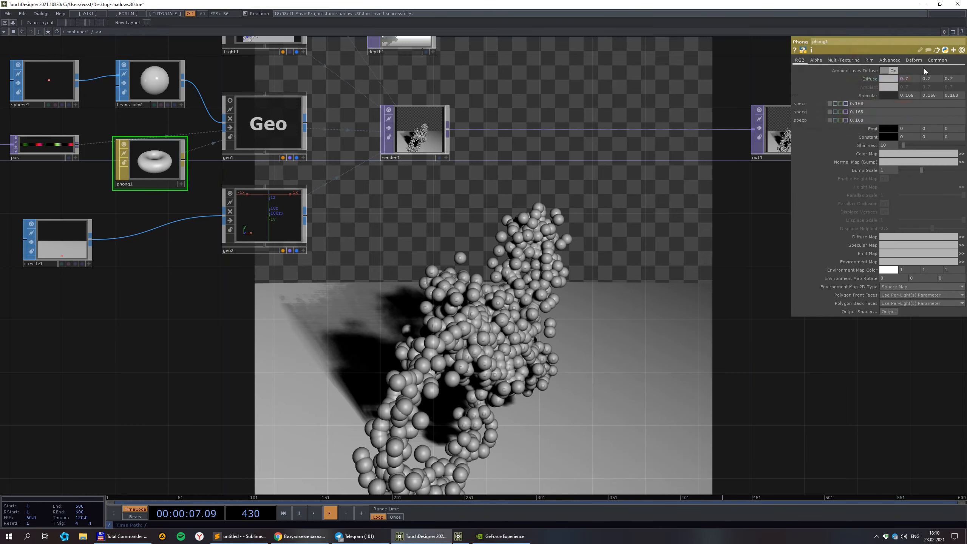
pyautogui.click(911, 61)
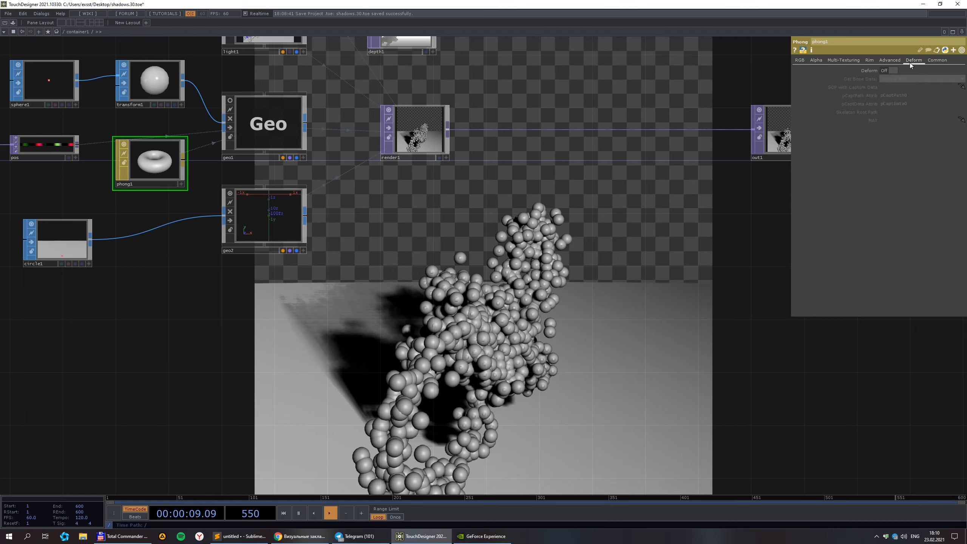
pyautogui.click(890, 61)
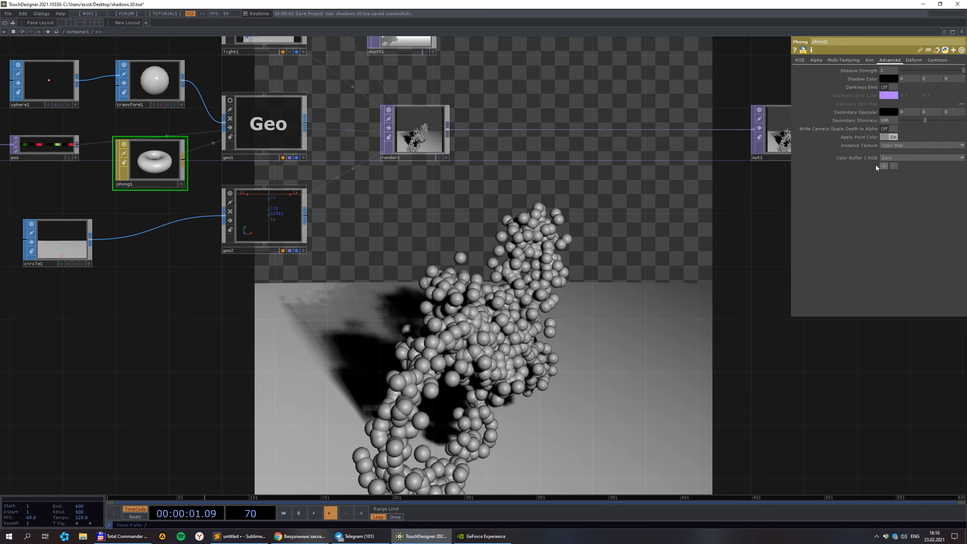
pyautogui.click(897, 159)
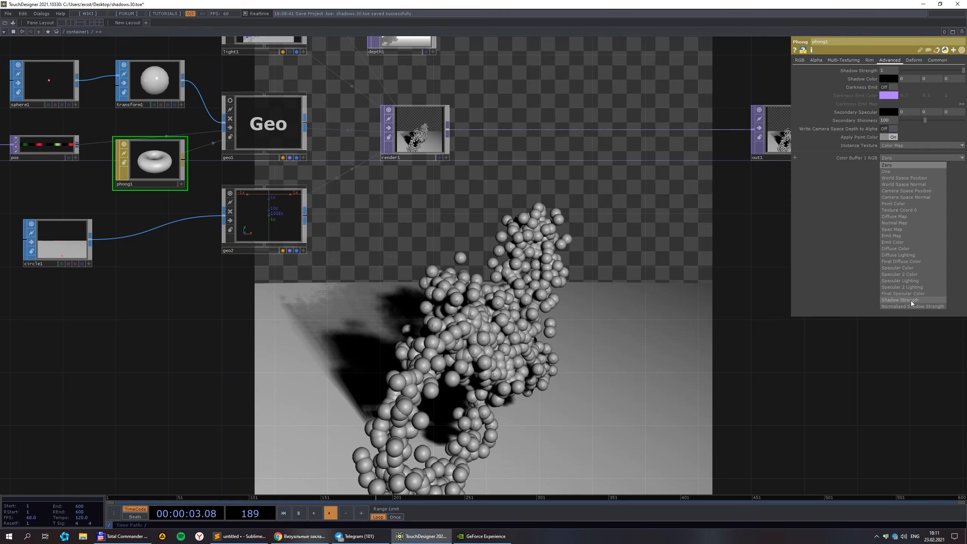
pyautogui.click(901, 300)
# - Add a Render Select TOP below render1 and assign render1 as its source
pyautogui.press('Tab')
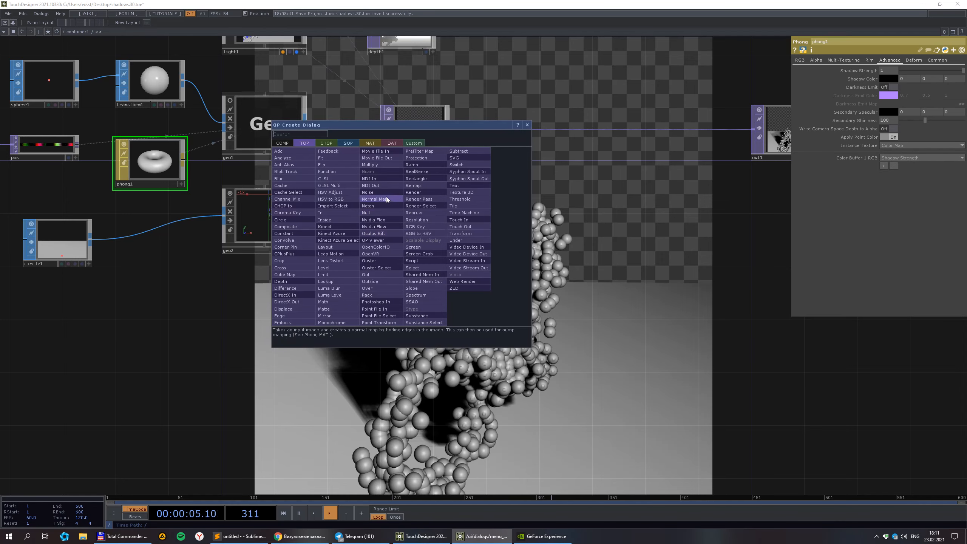
pyautogui.click(430, 206)
pyautogui.click(427, 212)
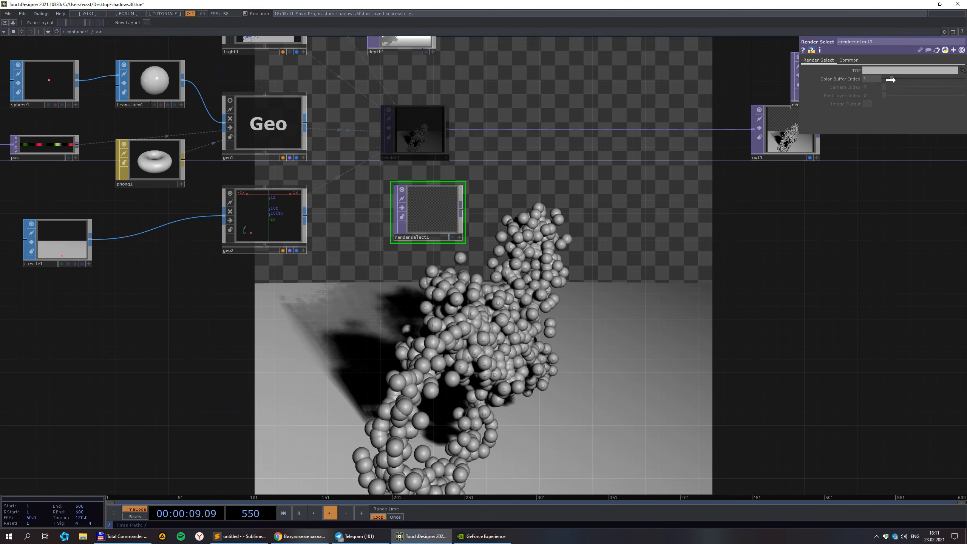
pyautogui.moveTo(911, 76); pyautogui.dragTo(910, 72)
pyautogui.moveTo(441, 229); pyautogui.dragTo(427, 229)
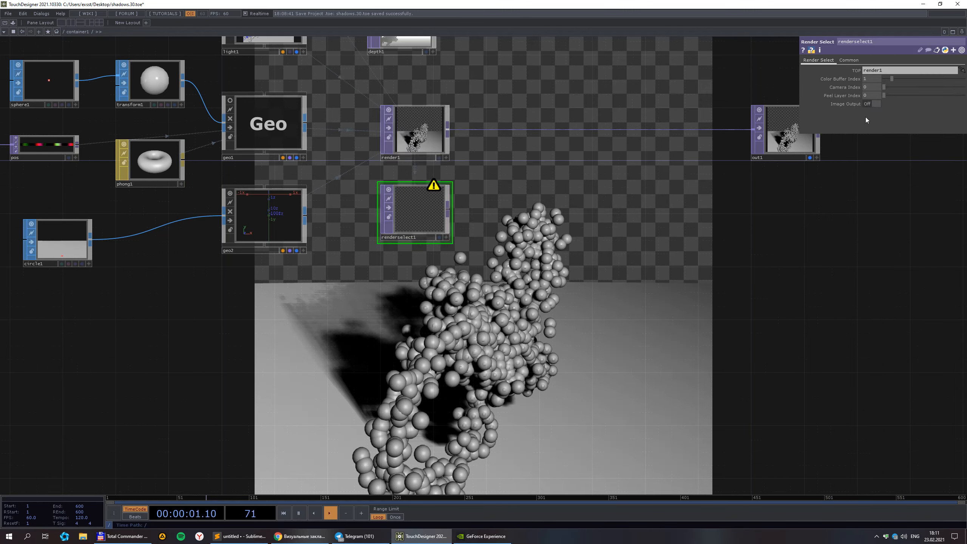
# - Check renderselect1's warning and set render1's number of color buffers to 2
pyautogui.middleClick(421, 196)
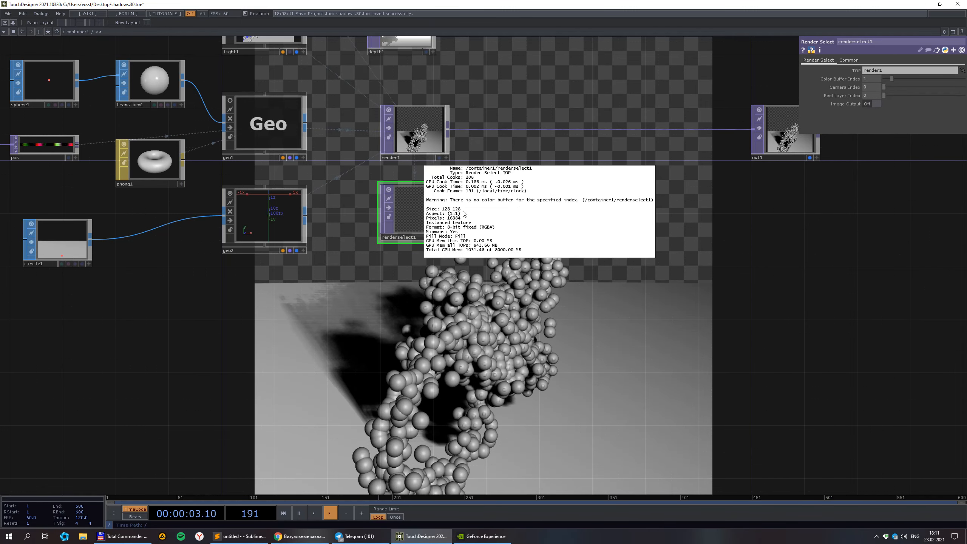
pyautogui.click(447, 115)
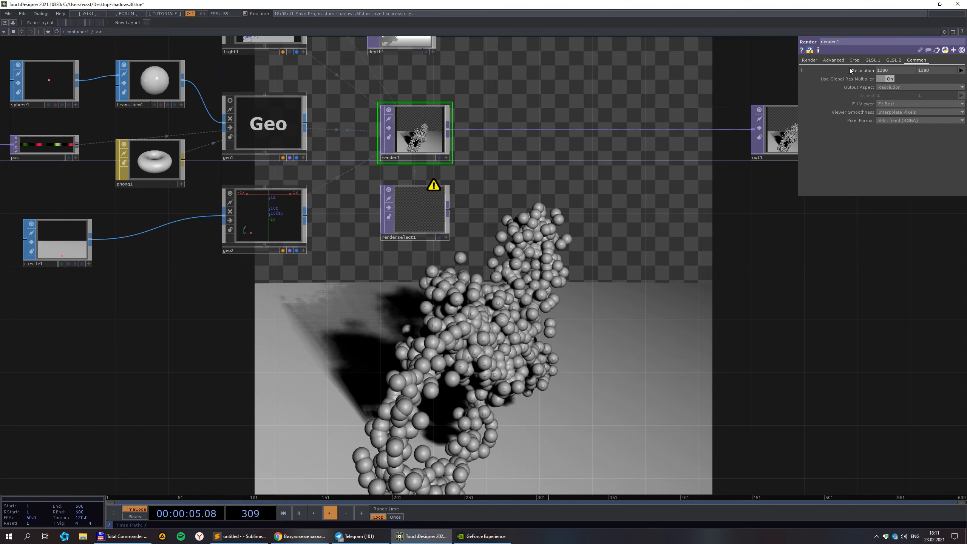
pyautogui.click(835, 60)
pyautogui.click(885, 107)
pyautogui.write('2')
pyautogui.press('Return')
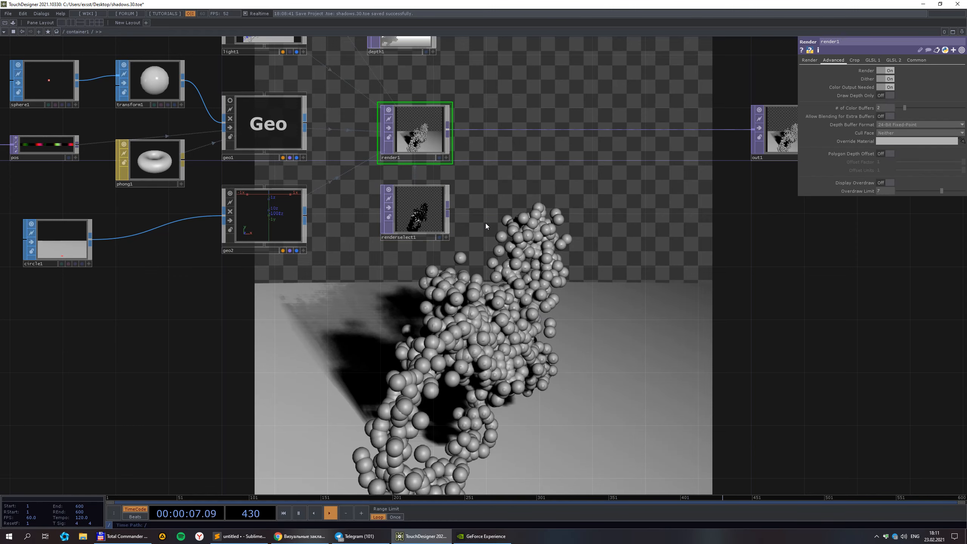
# - Assign the phong1 material to the floor geometry geo2 so its shadow is output as well
pyautogui.scroll(3, 387, 165)
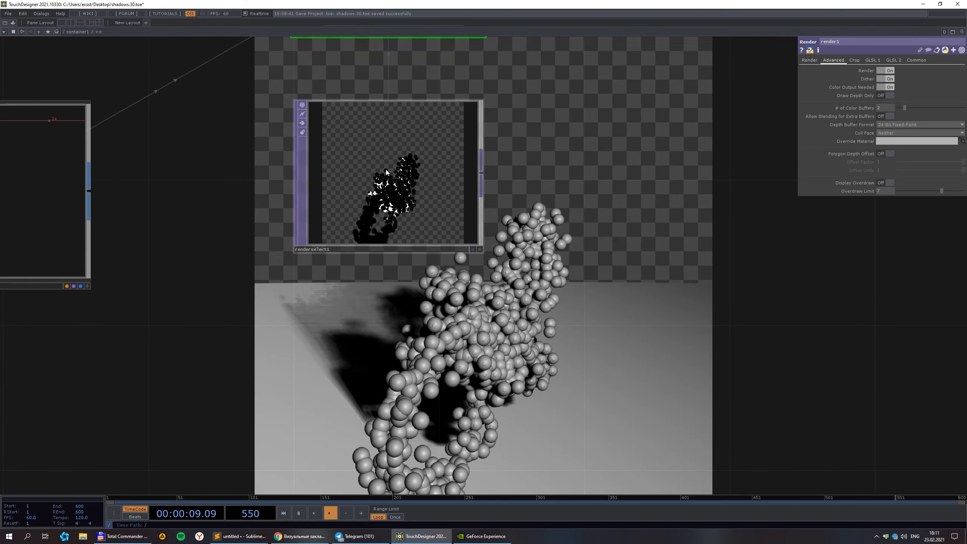
pyautogui.scroll(-4, 386, 169)
pyautogui.scroll(-2, 413, 204)
pyautogui.scroll(3, 289, 180)
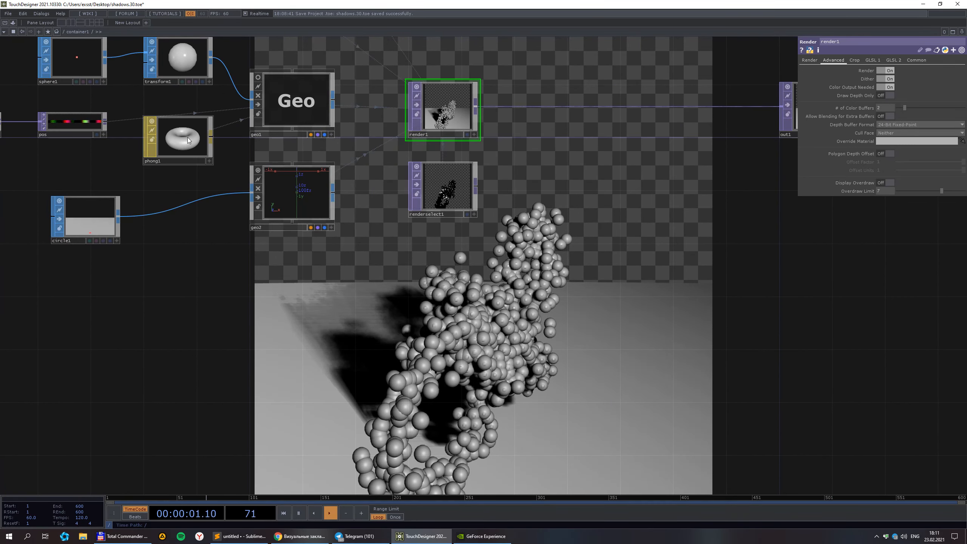
pyautogui.moveTo(182, 140); pyautogui.dragTo(278, 185)
pyautogui.click(288, 180)
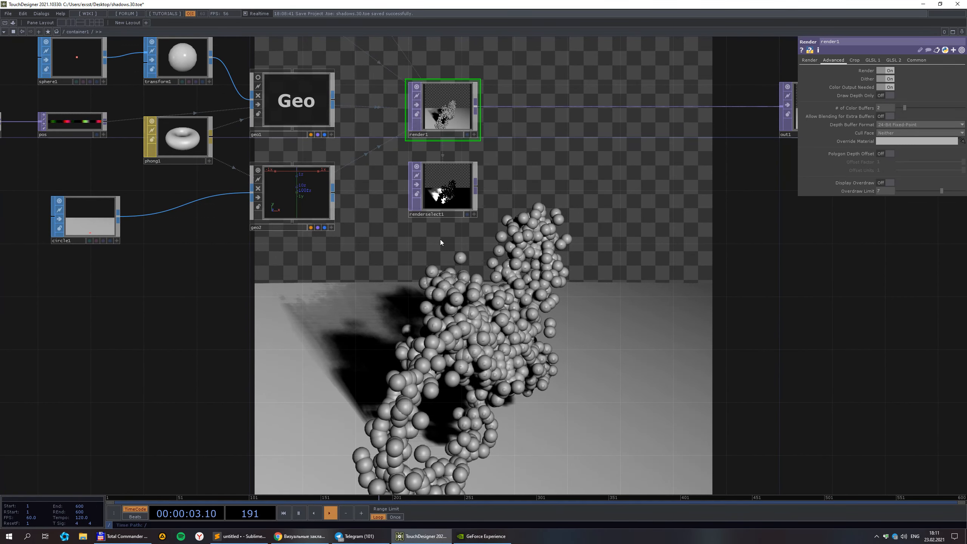
# - Examine the floor and sphere shadows in renderselect1's preview at close range and compare them with the background render
pyautogui.scroll(3, 440, 242)
pyautogui.scroll(-2, 441, 361)
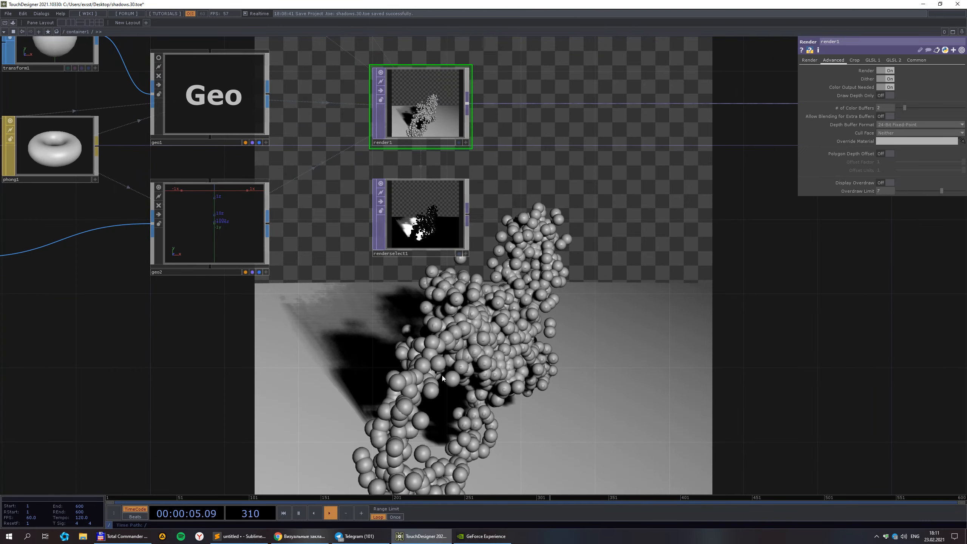
pyautogui.scroll(7, 417, 212)
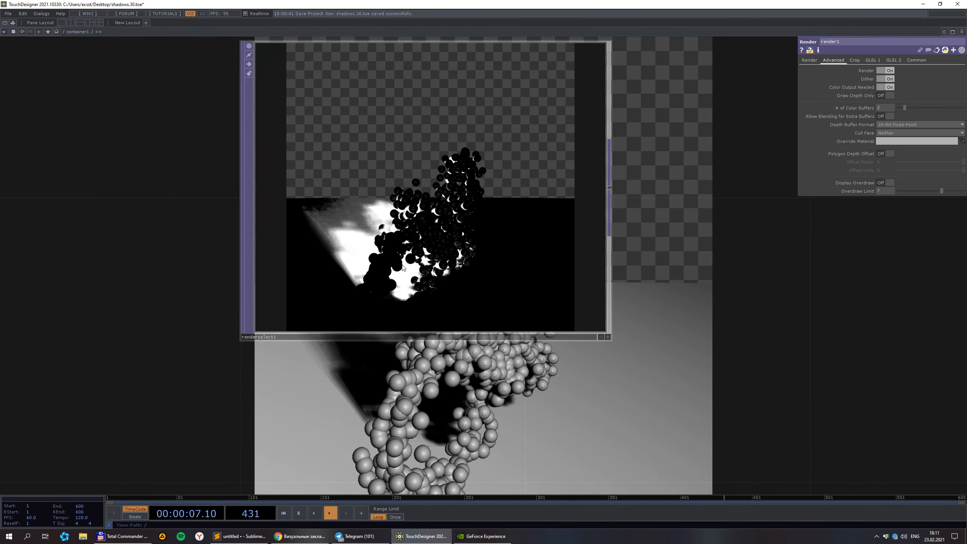
pyautogui.scroll(2, 329, 202)
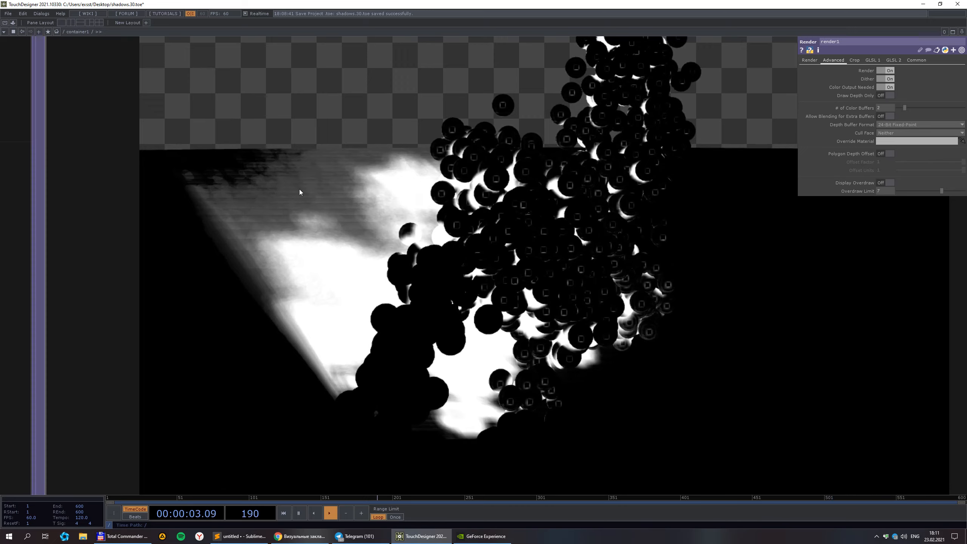
pyautogui.scroll(-3, 582, 161)
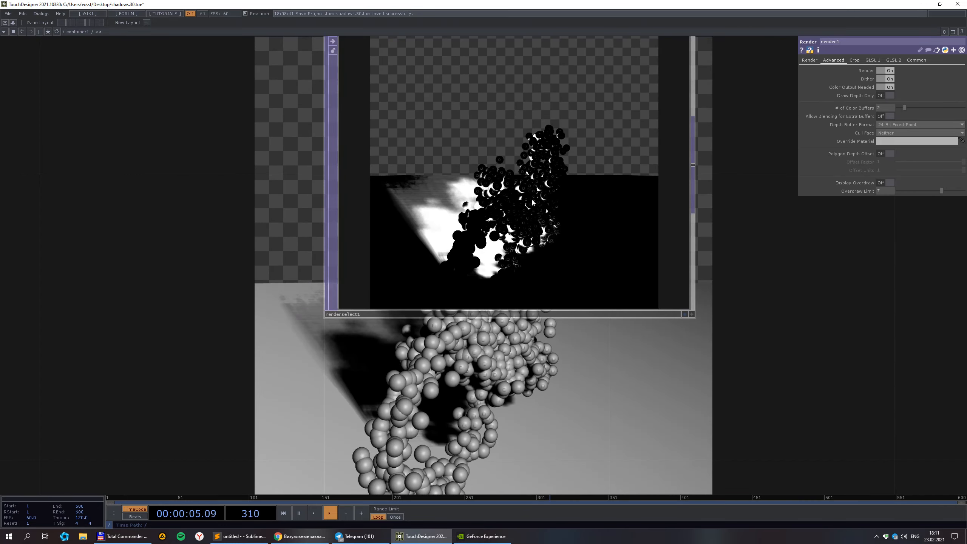
pyautogui.scroll(1, 565, 219)
pyautogui.moveTo(702, 370); pyautogui.dragTo(426, 369)
pyautogui.scroll(-3, 470, 353)
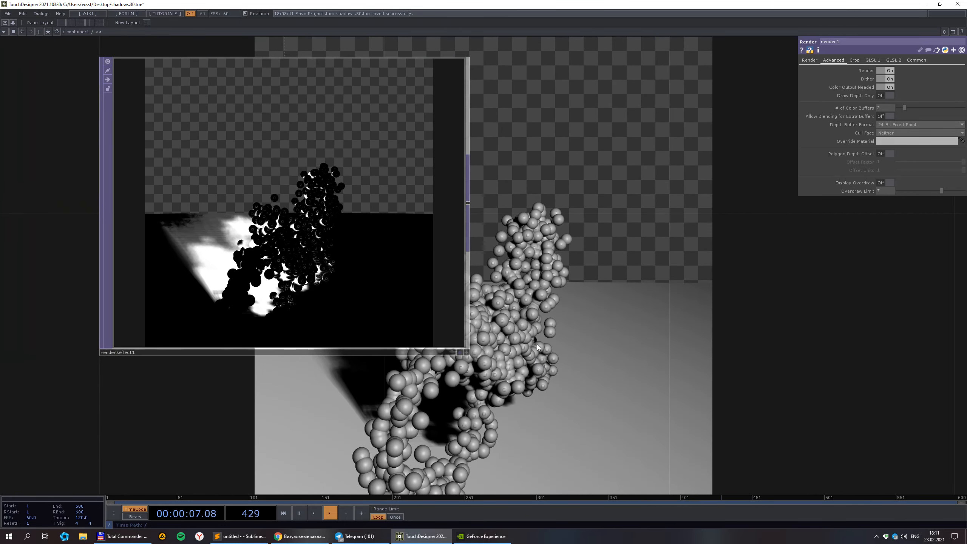
# - Add a Level TOP after renderselect1 with Invert set to 1, and move out1 farther along to make room
pyautogui.moveTo(575, 343); pyautogui.dragTo(330, 263)
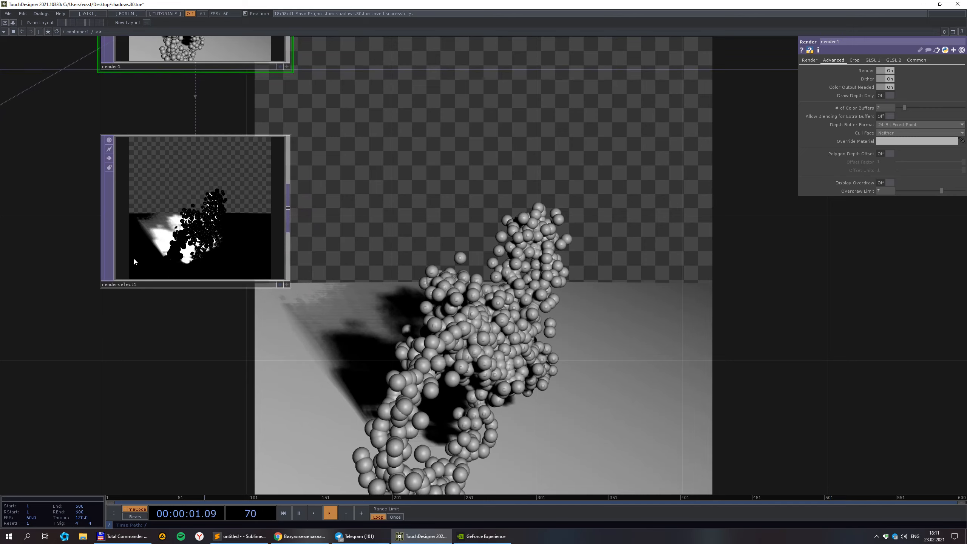
pyautogui.rightClick(288, 211)
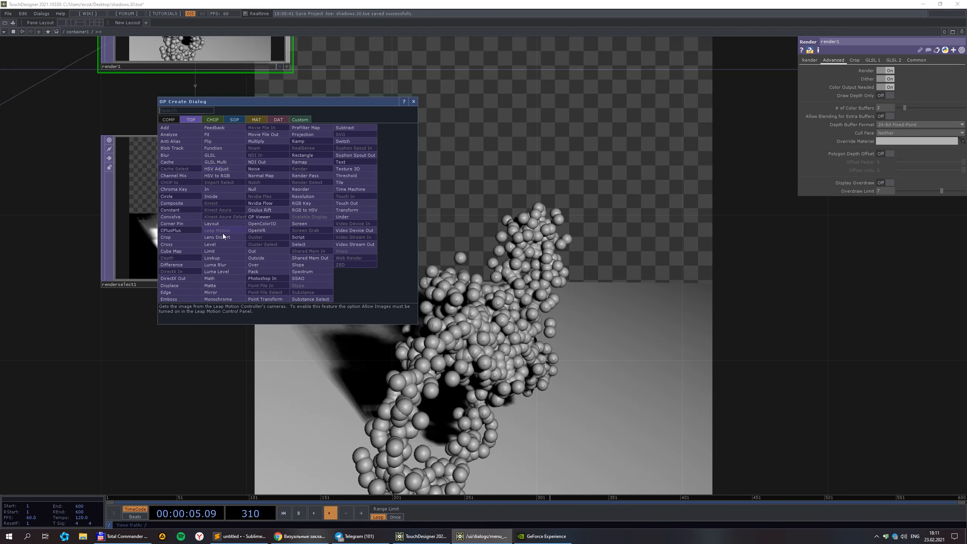
pyautogui.click(223, 243)
pyautogui.click(447, 226)
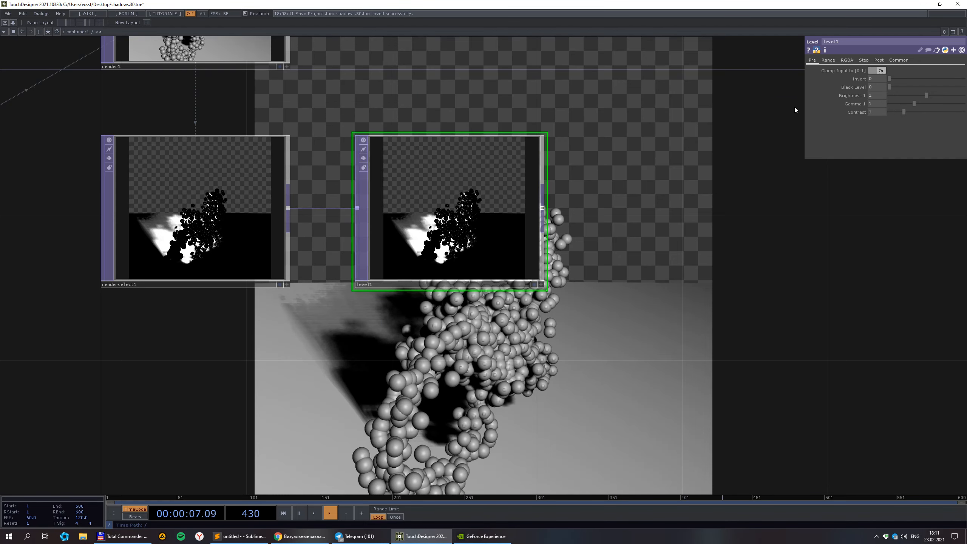
pyautogui.scroll(8, 479, 244)
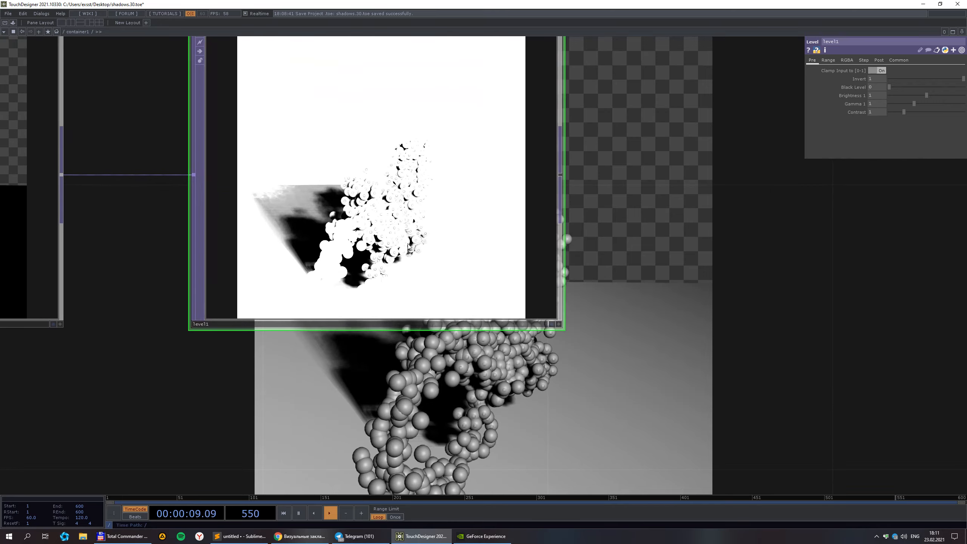
pyautogui.scroll(-8, 291, 325)
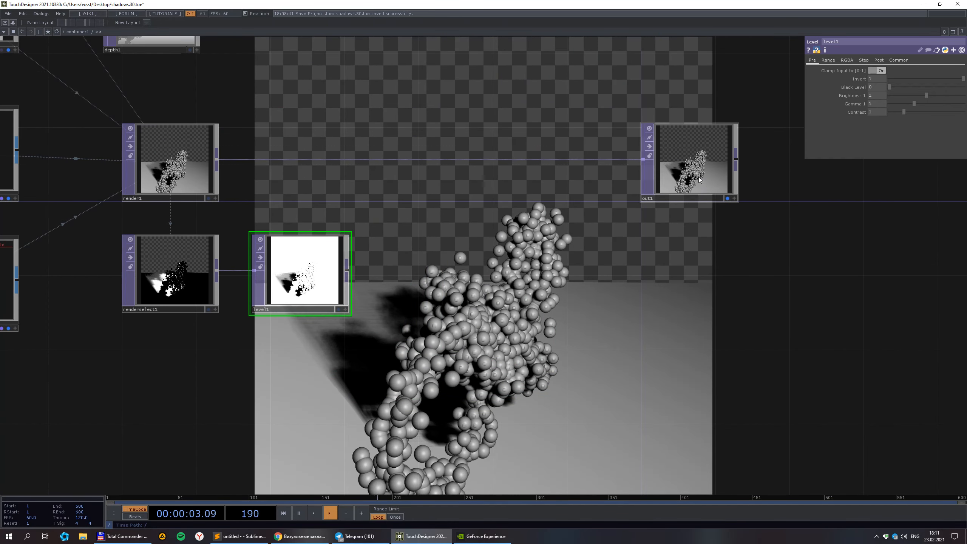
pyautogui.moveTo(700, 180); pyautogui.dragTo(903, 179)
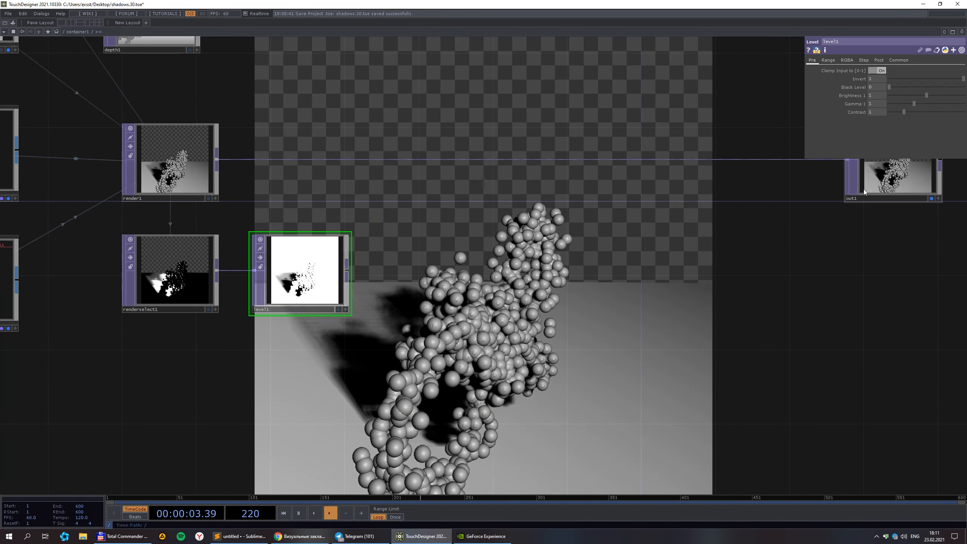
pyautogui.rightClick(347, 272)
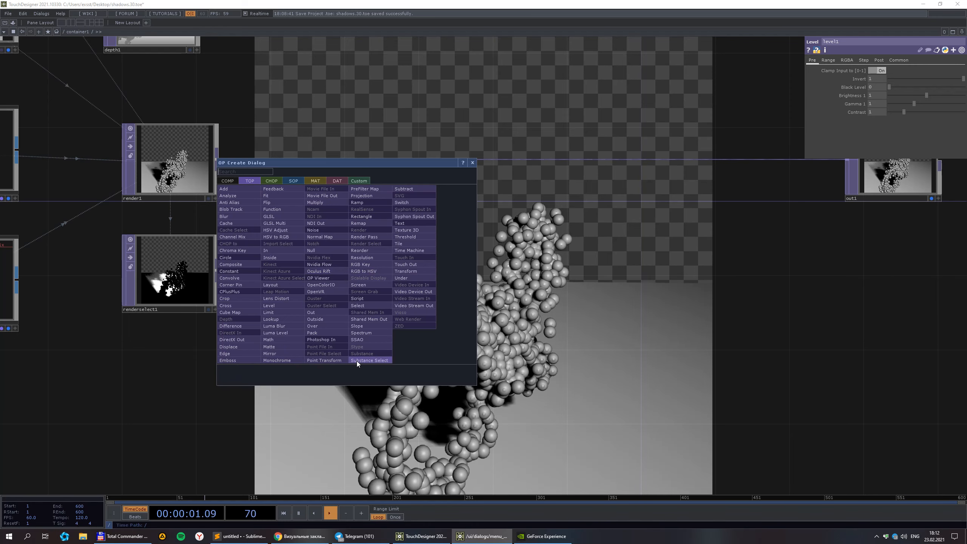
pyautogui.click(410, 208)
pyautogui.click(711, 223)
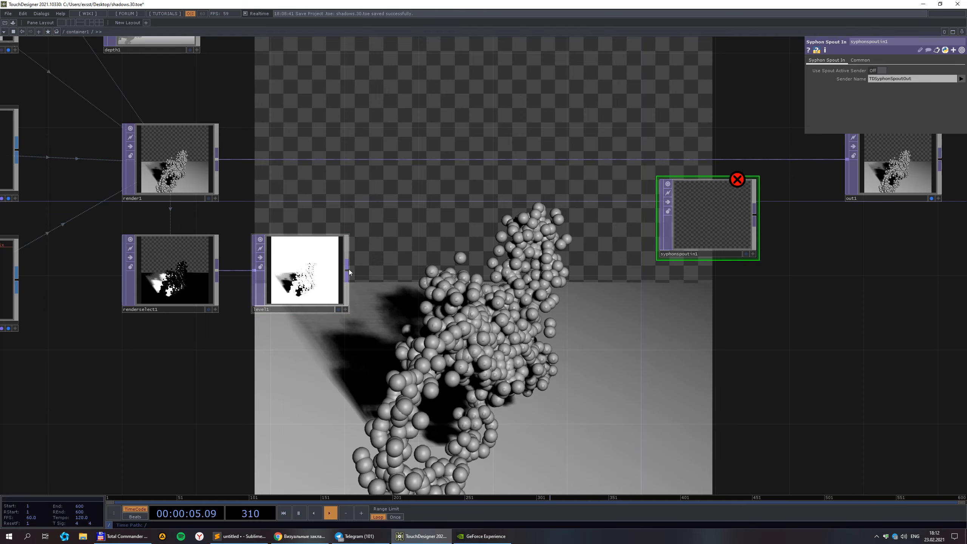
pyautogui.moveTo(348, 269); pyautogui.dragTo(461, 258)
pyautogui.press('Delete')
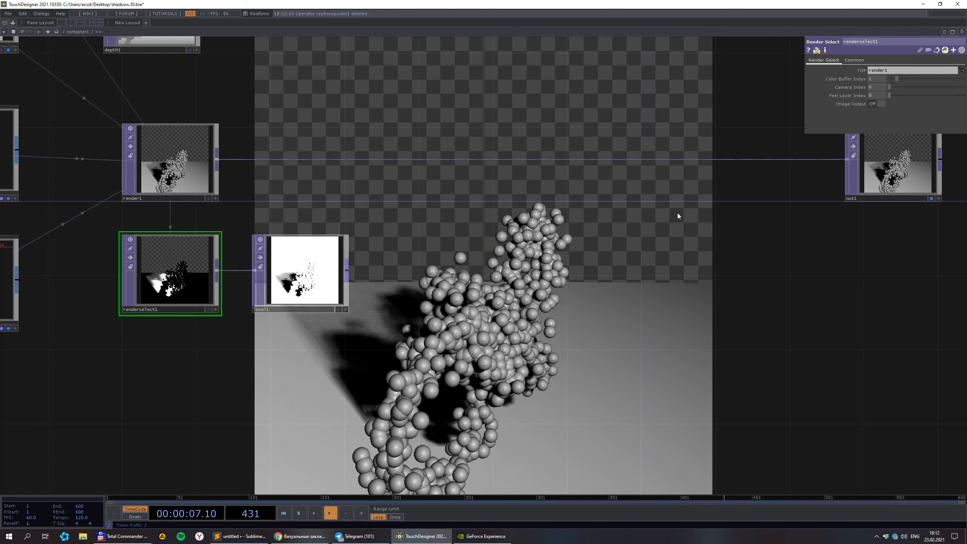
# - Add a Switch TOP between level1 and out1 and connect level1's output to its input
pyautogui.press('Tab')
pyautogui.click(732, 144)
pyautogui.click(659, 248)
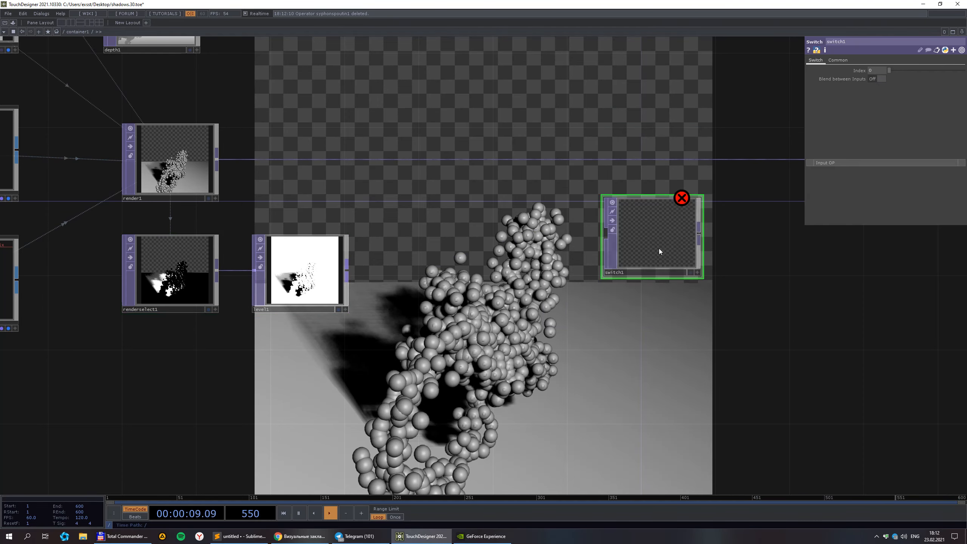
pyautogui.moveTo(346, 269); pyautogui.dragTo(673, 235)
pyautogui.moveTo(758, 278); pyautogui.dragTo(584, 308)
pyautogui.moveTo(497, 252); pyautogui.dragTo(459, 291)
pyautogui.moveTo(672, 308); pyautogui.dragTo(841, 294)
pyautogui.moveTo(554, 335); pyautogui.dragTo(692, 321)
pyautogui.moveTo(536, 291); pyautogui.dragTo(482, 264)
# - Compare the previews of render1, renderselect1 and level1 to see how the shadow appears in each
pyautogui.scroll(5, 342, 179)
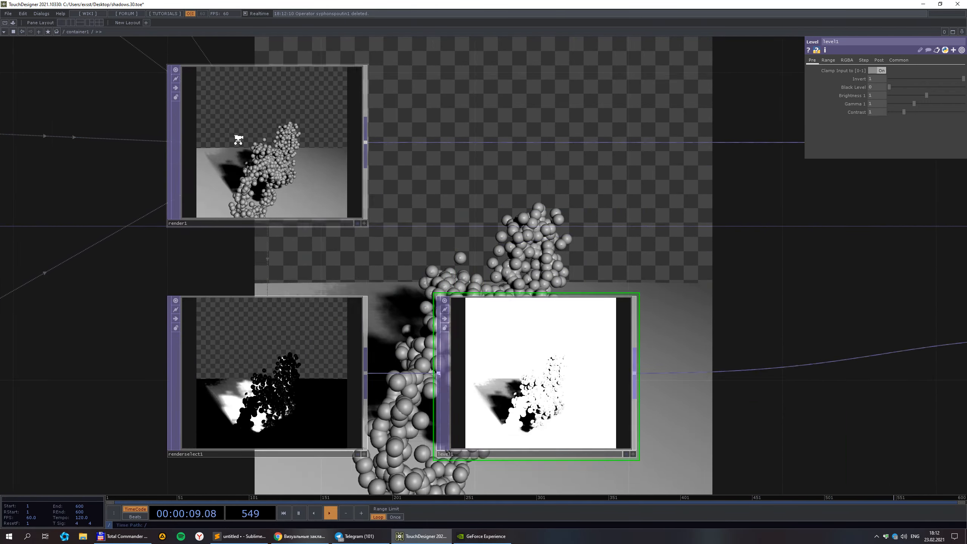
pyautogui.scroll(-5, 297, 230)
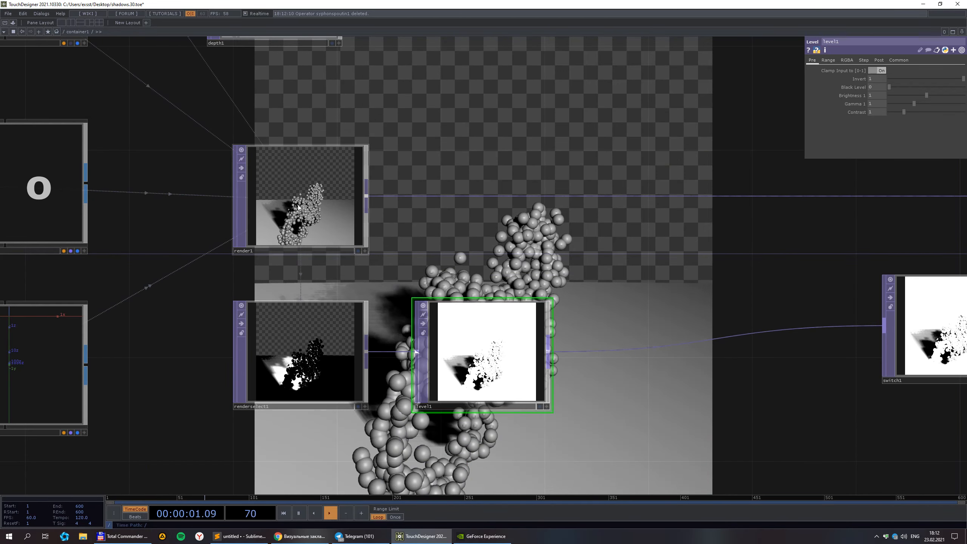
pyautogui.scroll(7, 289, 197)
pyautogui.scroll(-3, 243, 271)
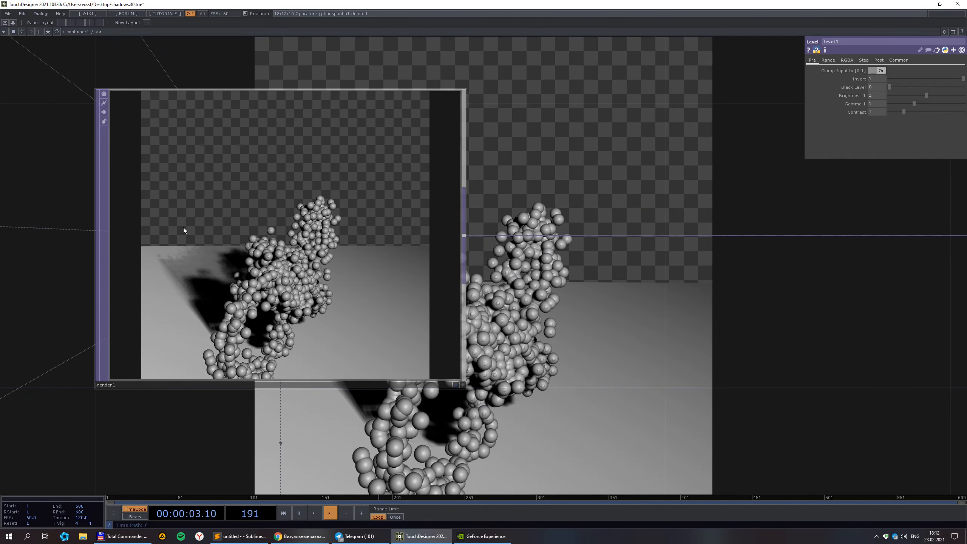
pyautogui.moveTo(603, 353); pyautogui.dragTo(727, 321)
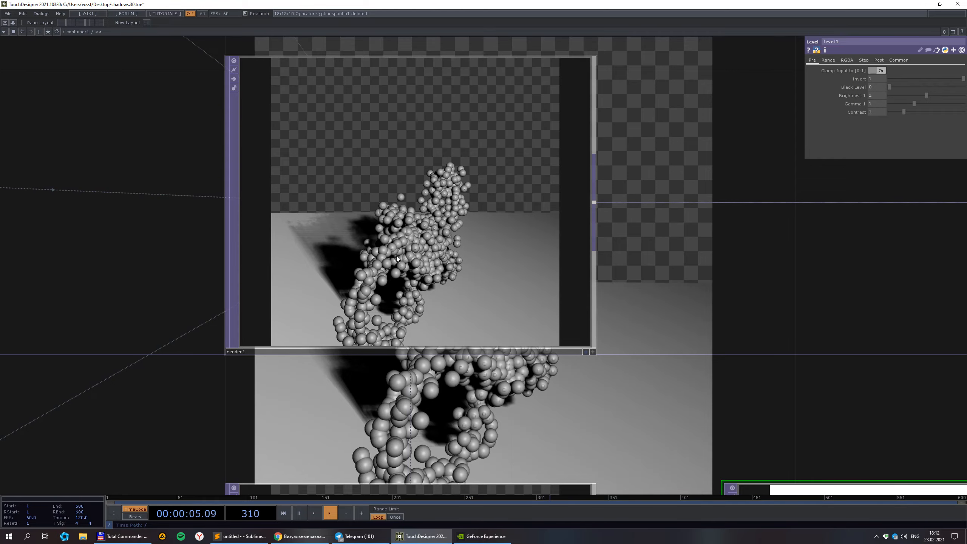
pyautogui.scroll(-5, 396, 256)
pyautogui.scroll(-4, 532, 275)
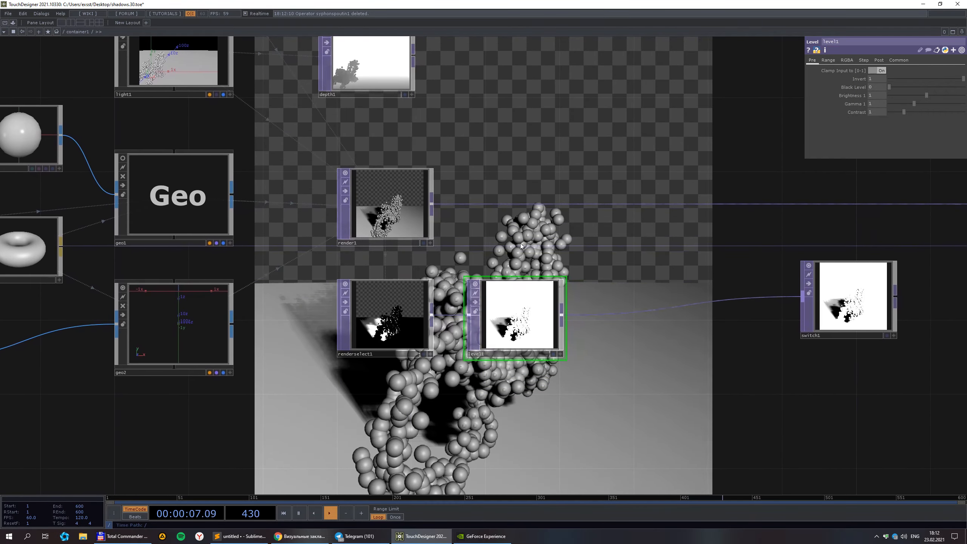
pyautogui.scroll(2, 502, 174)
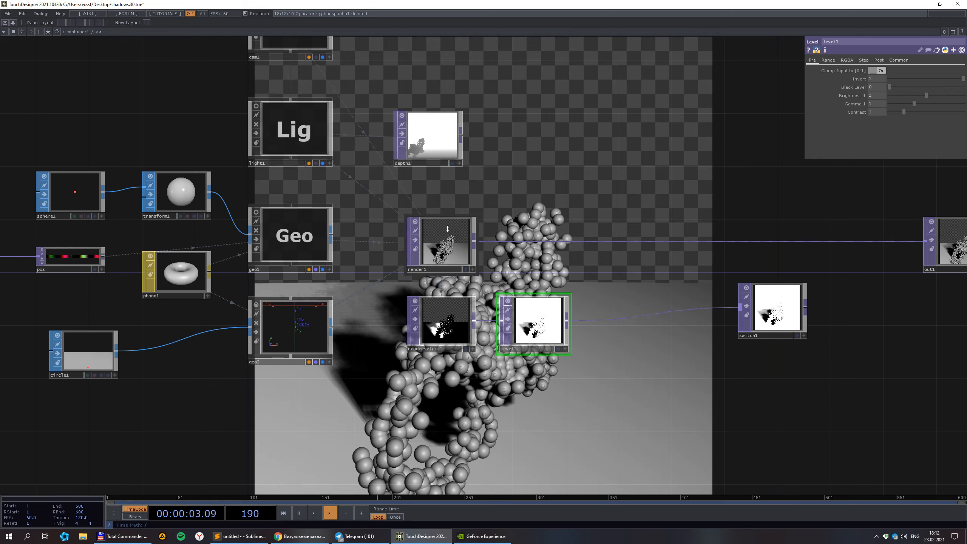
pyautogui.moveTo(582, 163); pyautogui.dragTo(503, 186)
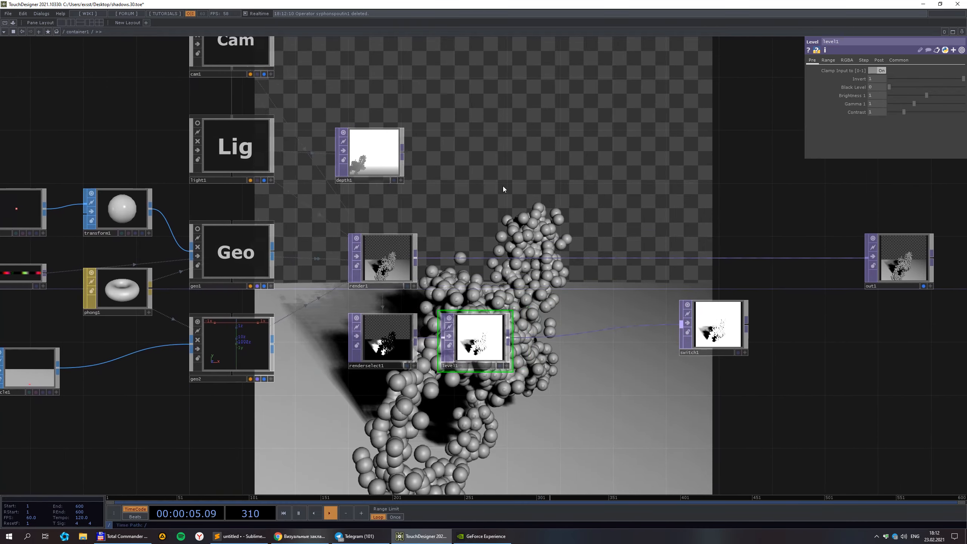
pyautogui.scroll(3, 453, 240)
pyautogui.scroll(-5, 620, 157)
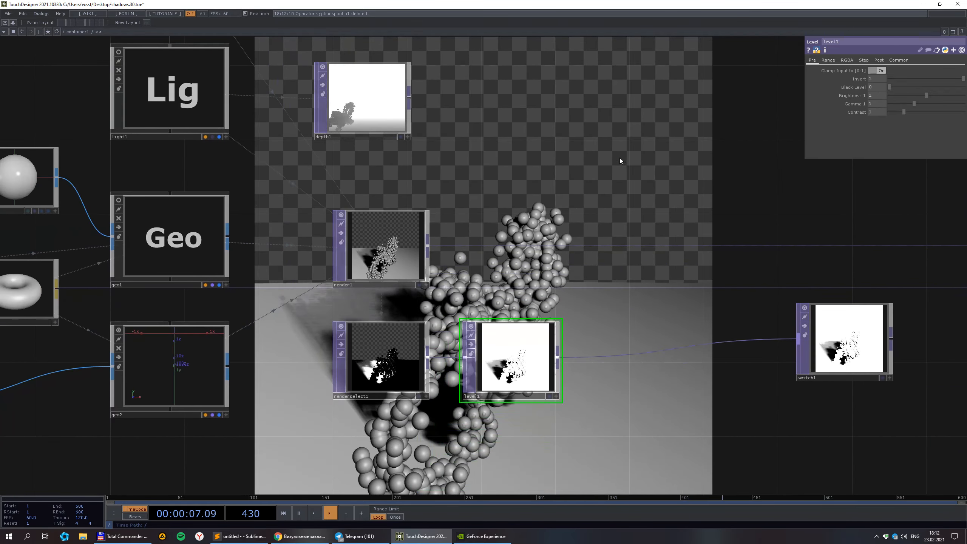
pyautogui.scroll(3, 583, 278)
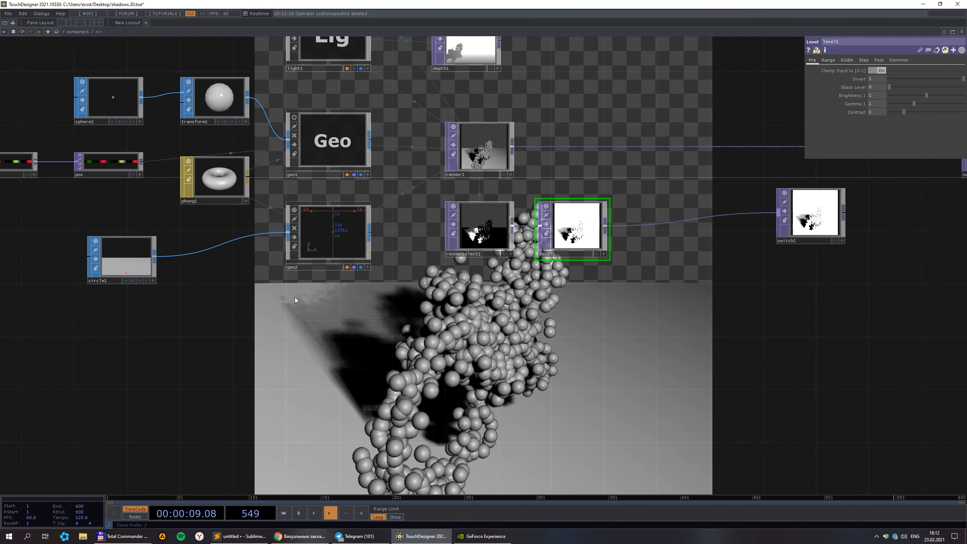
# - Set the red channel of phong1's Shadow Color to 1 and compare the effect on render1 and renderselect1
pyautogui.click(214, 180)
pyautogui.moveTo(578, 323); pyautogui.dragTo(362, 365)
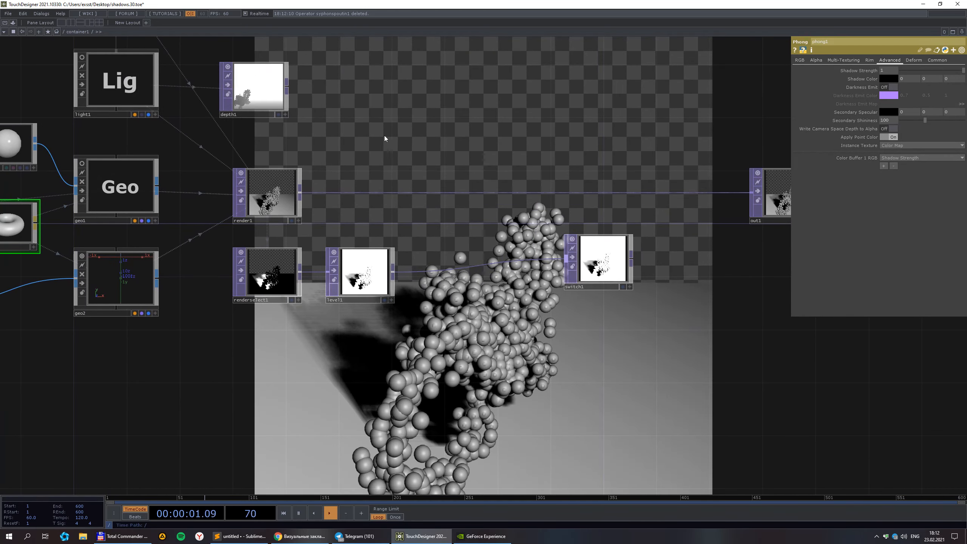
pyautogui.moveTo(385, 138); pyautogui.dragTo(406, 212)
pyautogui.scroll(5, 293, 334)
pyautogui.moveTo(494, 261); pyautogui.dragTo(541, 215)
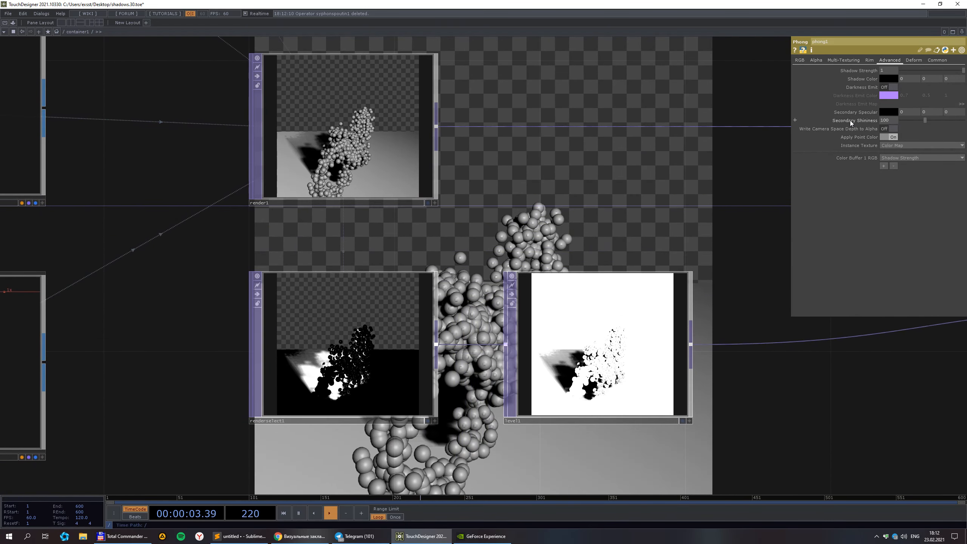
pyautogui.click(911, 79)
pyautogui.write('1')
pyautogui.press('Return')
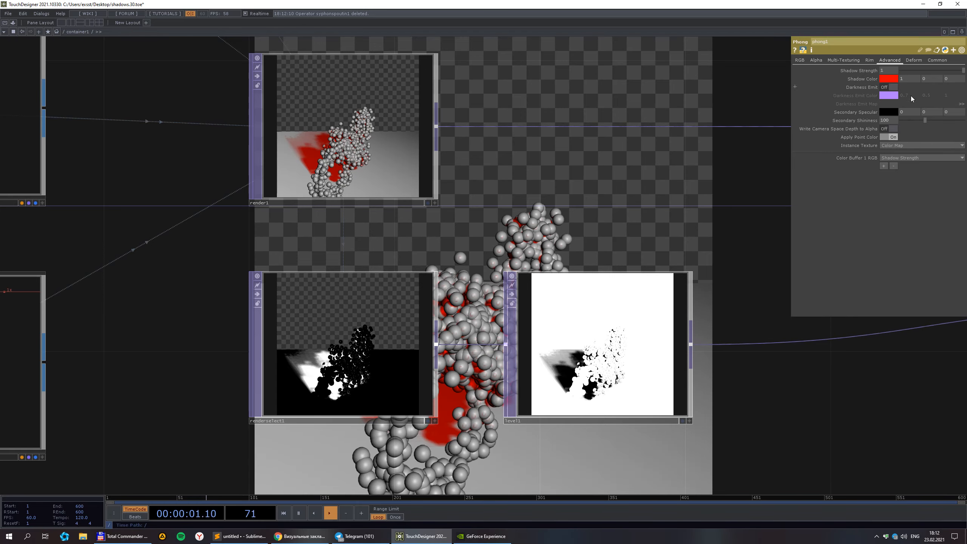
pyautogui.moveTo(187, 439); pyautogui.dragTo(209, 372)
pyautogui.scroll(2, 286, 253)
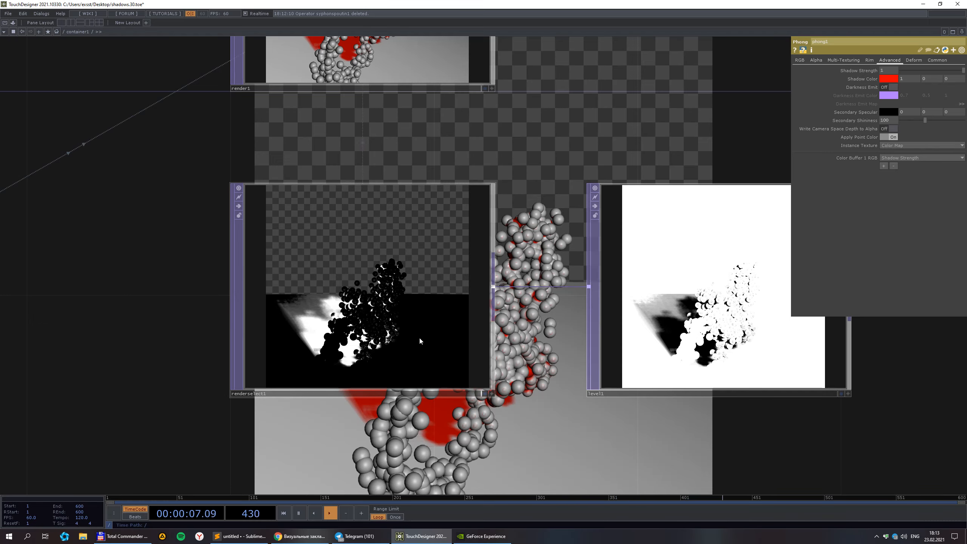
pyautogui.scroll(-3, 358, 276)
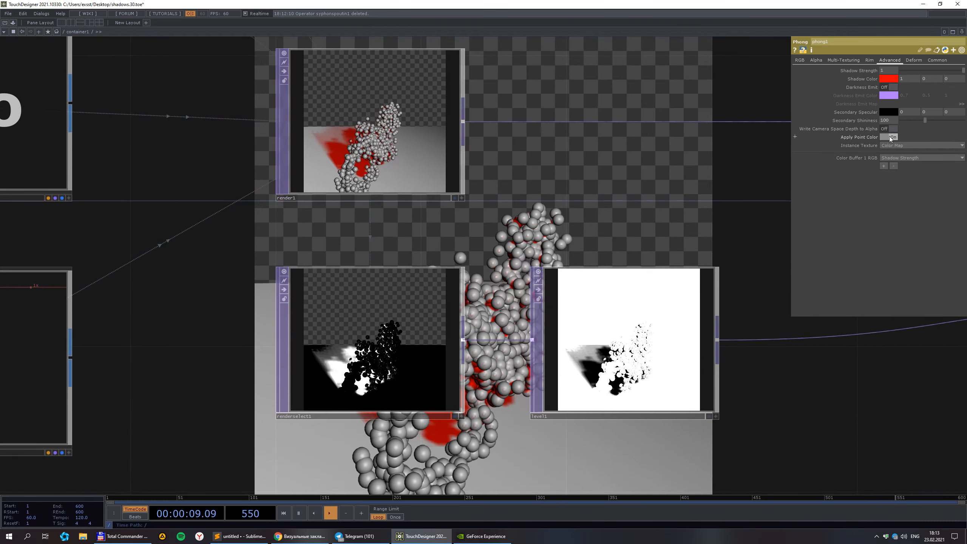
# - Set the green and blue channels of phong1's Shadow Color to 1 and check render1's preview
pyautogui.click(926, 80)
pyautogui.write('1')
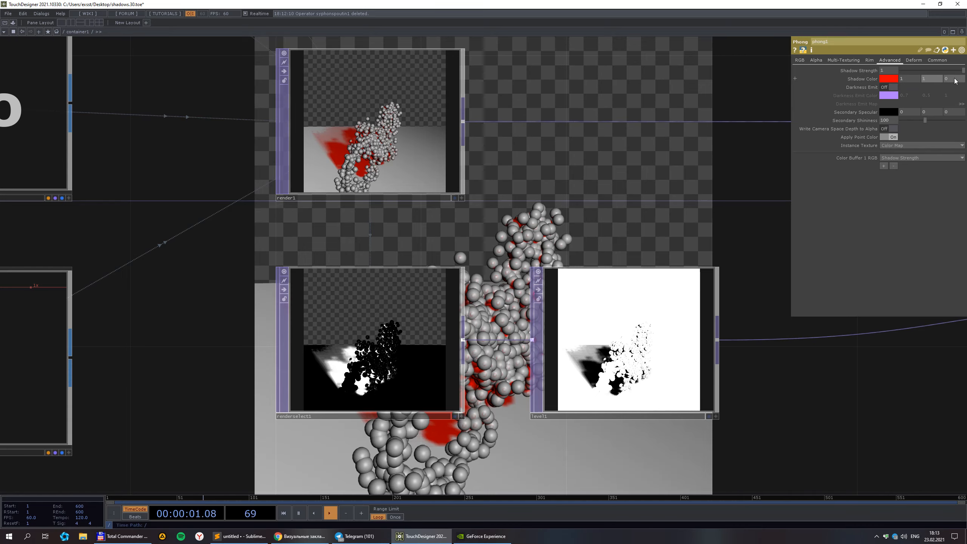
pyautogui.click(956, 80)
pyautogui.write('1')
pyautogui.press('Return')
pyautogui.scroll(2, 438, 152)
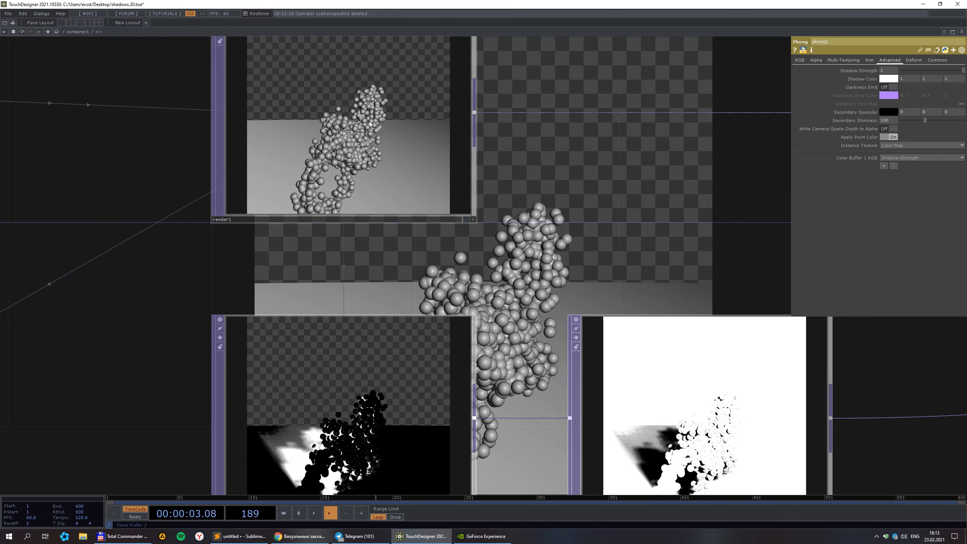
pyautogui.scroll(4, 425, 167)
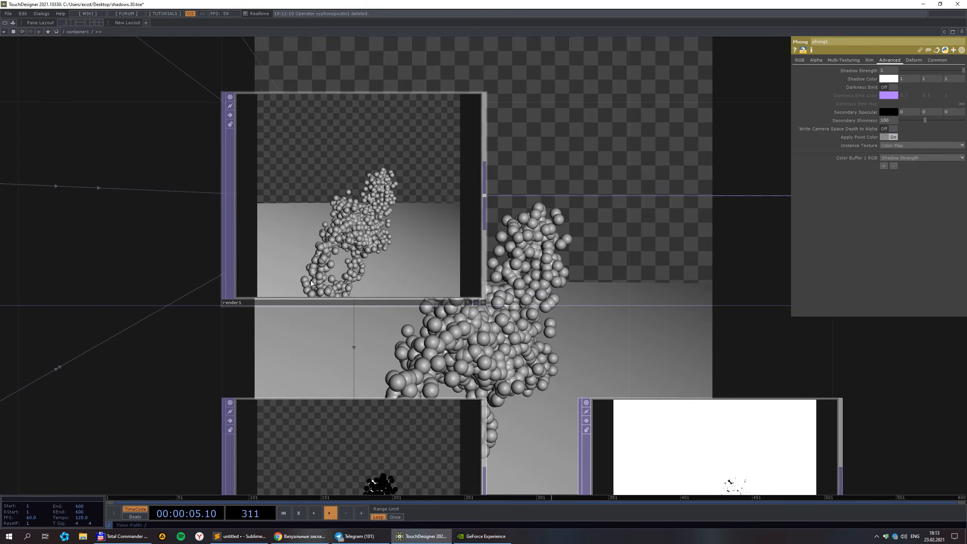
pyautogui.scroll(-6, 386, 290)
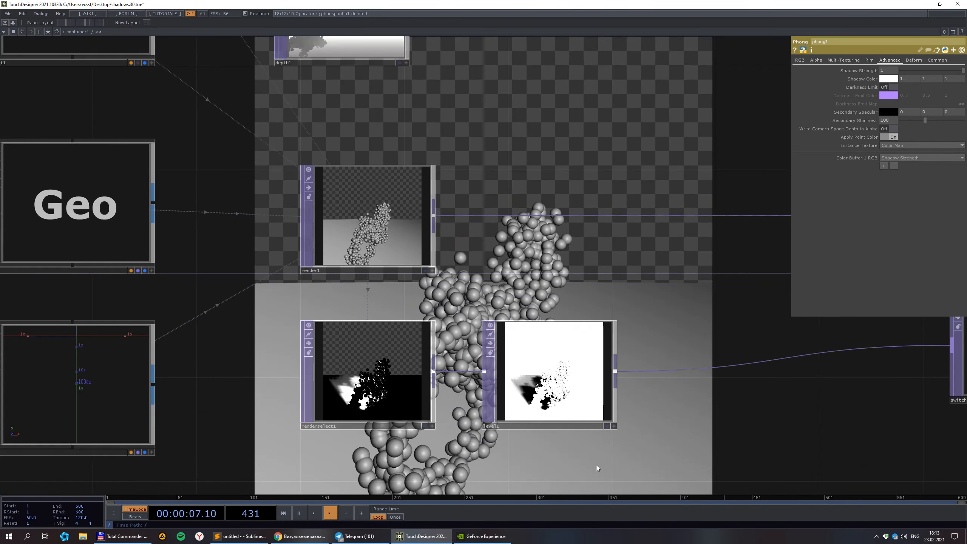
# - Insert a Multiply TOP into the wire between render1 and out1 and connect switch1 to its second input
pyautogui.scroll(-3, 487, 407)
pyautogui.scroll(7, 582, 304)
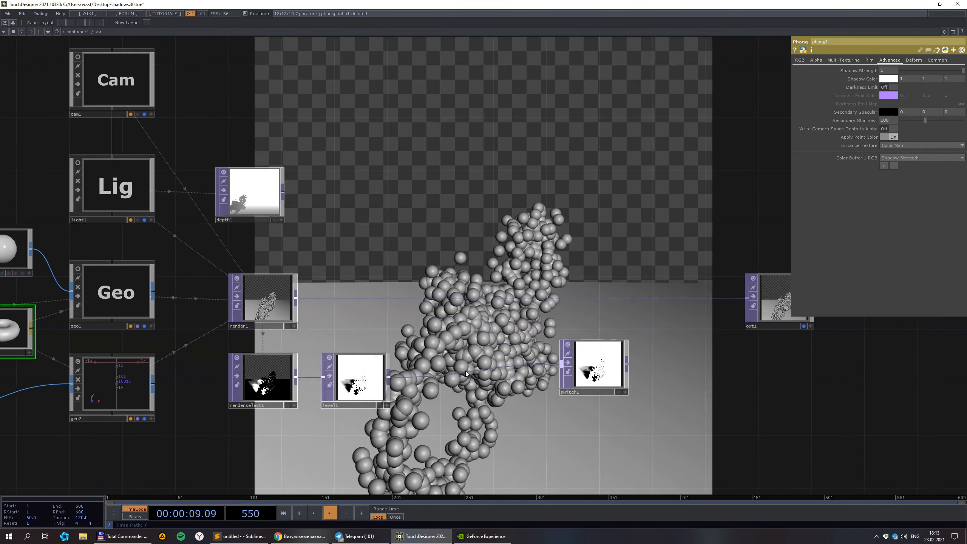
pyautogui.scroll(-3, 582, 304)
pyautogui.rightClick(631, 254)
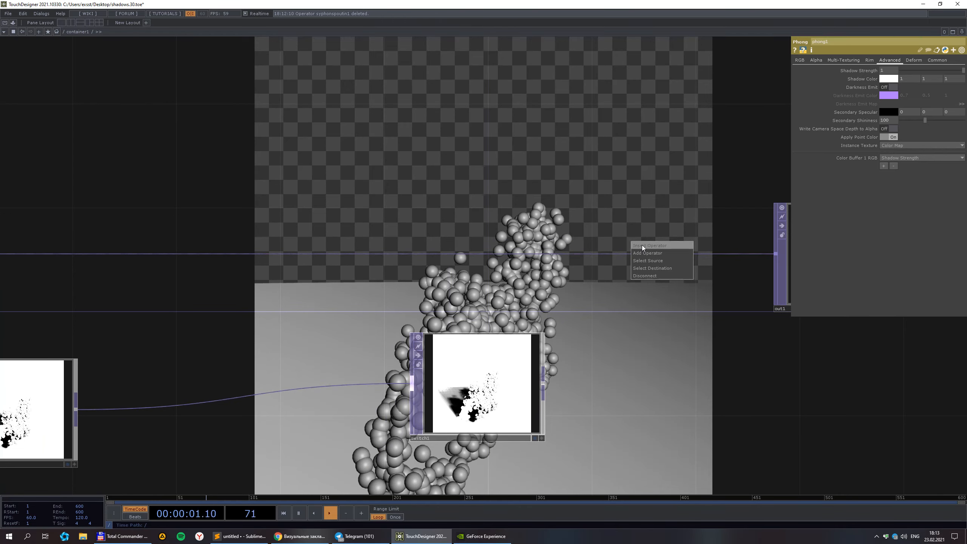
pyautogui.click(647, 243)
pyautogui.click(612, 175)
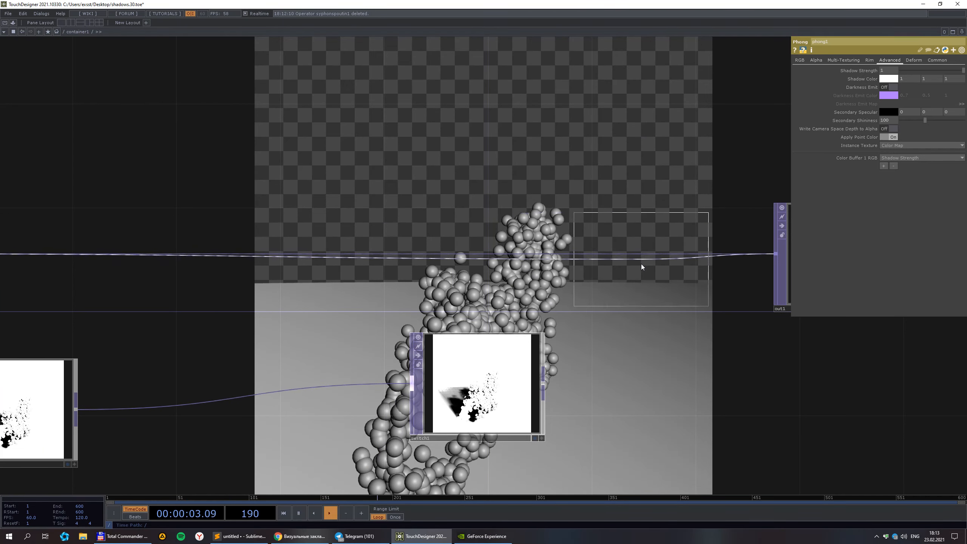
pyautogui.click(664, 265)
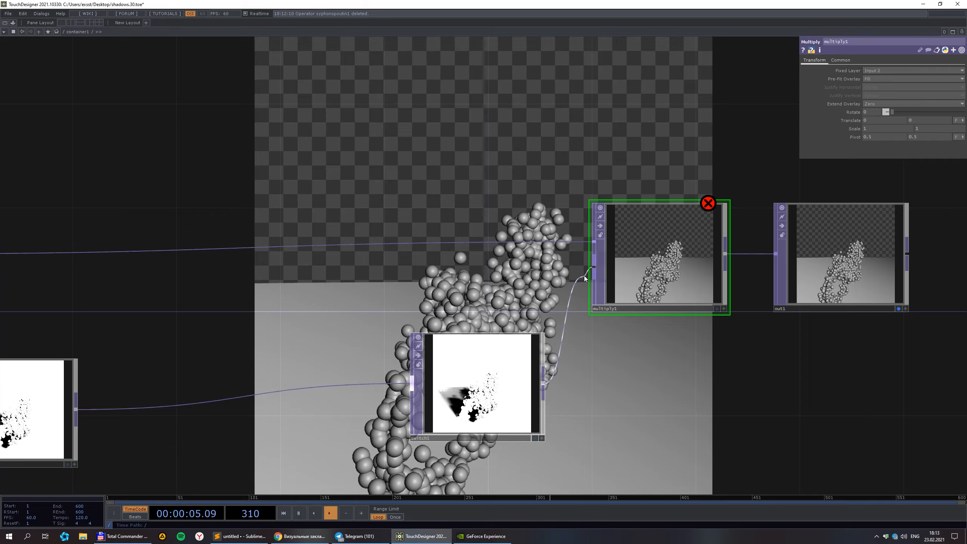
pyautogui.moveTo(633, 414); pyautogui.dragTo(606, 225)
pyautogui.scroll(-3, 617, 233)
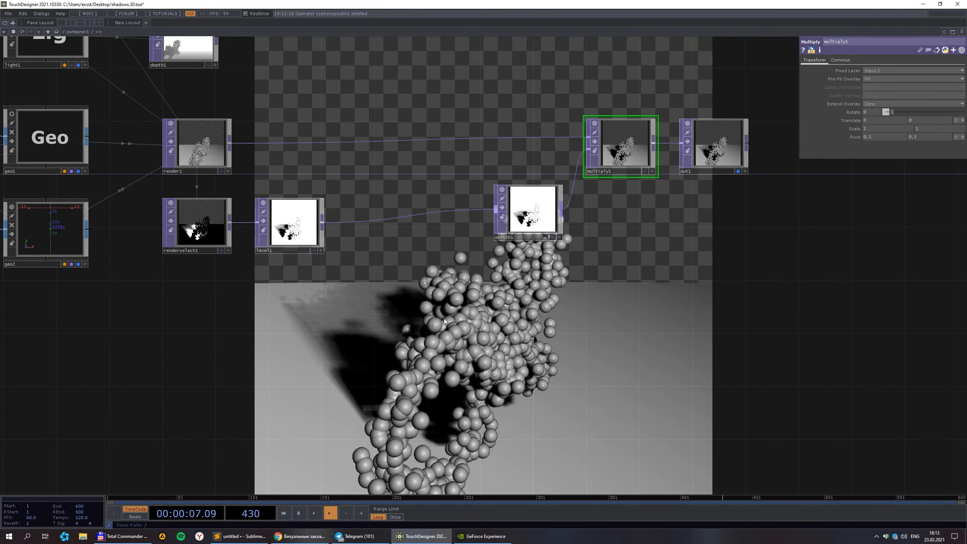
pyautogui.scroll(1, 401, 256)
pyautogui.scroll(2, 405, 260)
pyautogui.scroll(-3, 382, 259)
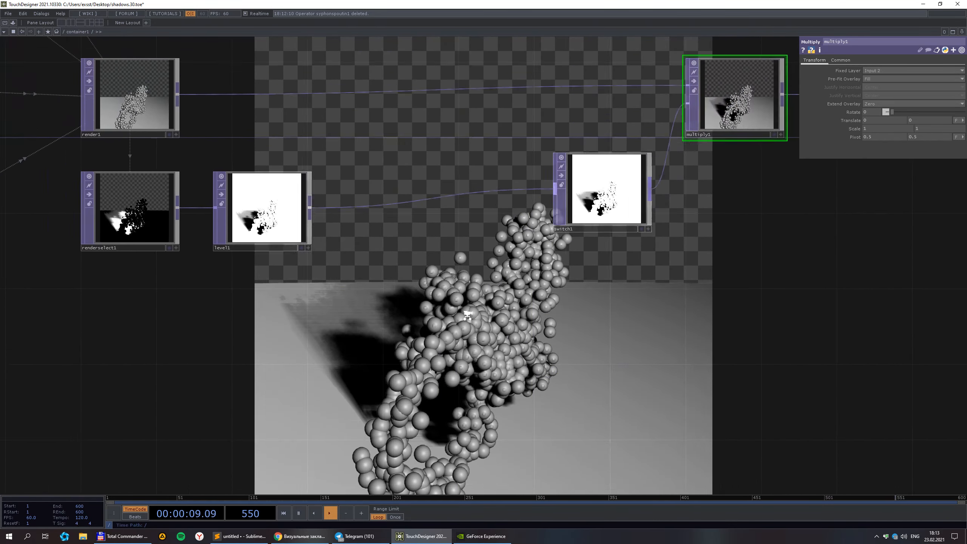
pyautogui.scroll(2, 370, 252)
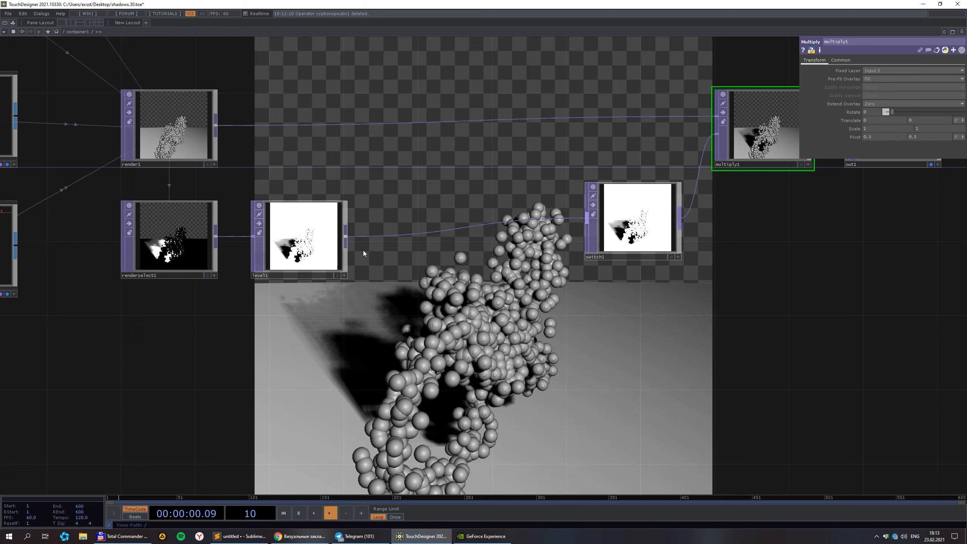
# - Insert a Blur TOP into the wire between level1 and switch1
pyautogui.rightClick(403, 235)
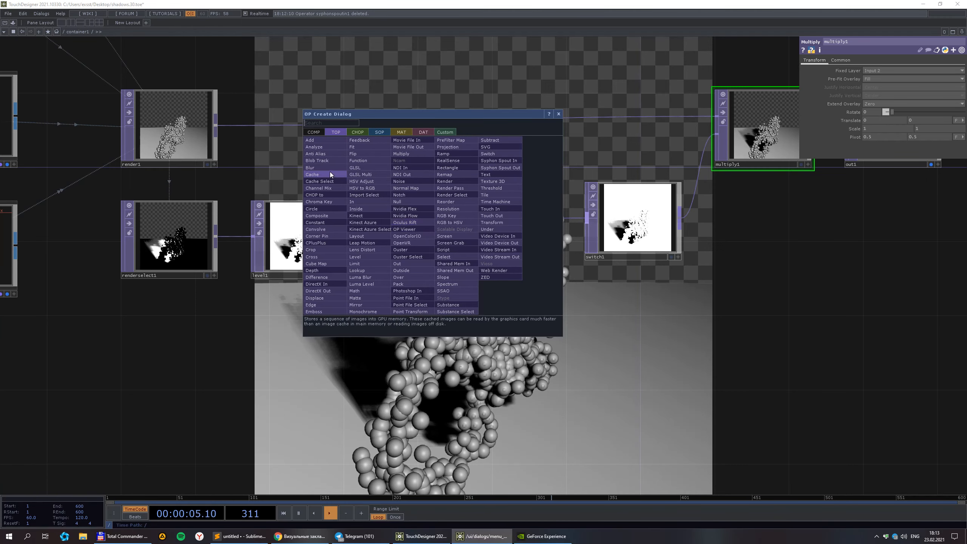
pyautogui.click(320, 168)
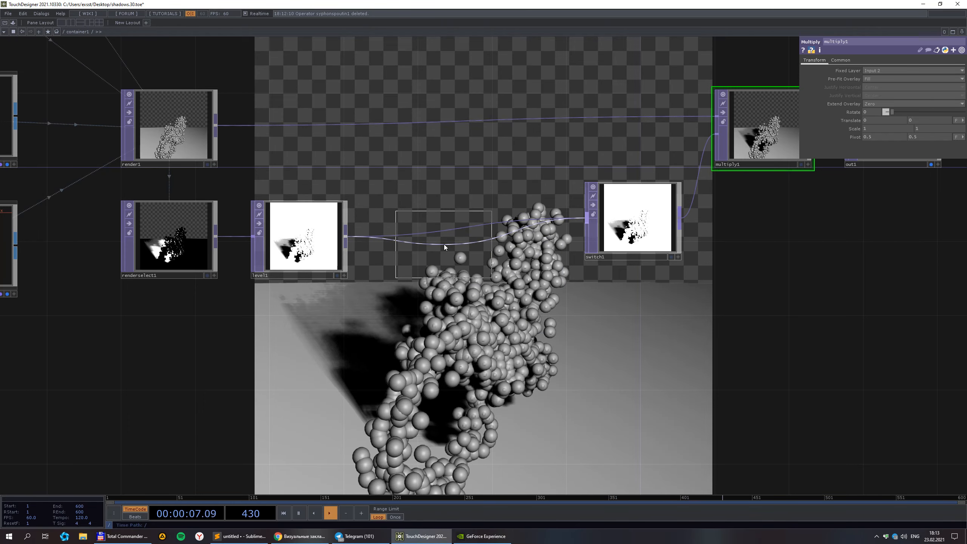
pyautogui.click(444, 244)
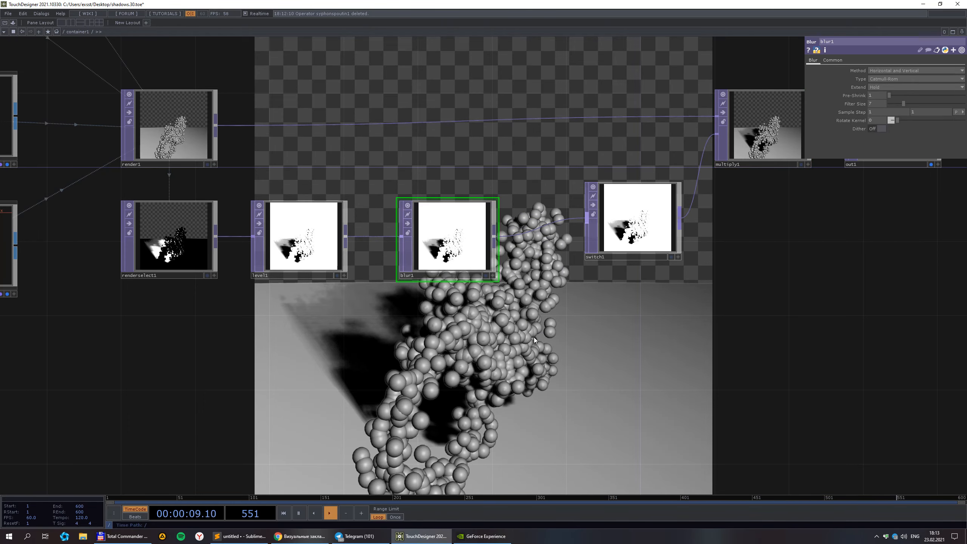
# - Set blur1's Filter Size to 20 and save the project
pyautogui.moveTo(534, 337); pyautogui.dragTo(448, 304)
pyautogui.click(878, 102)
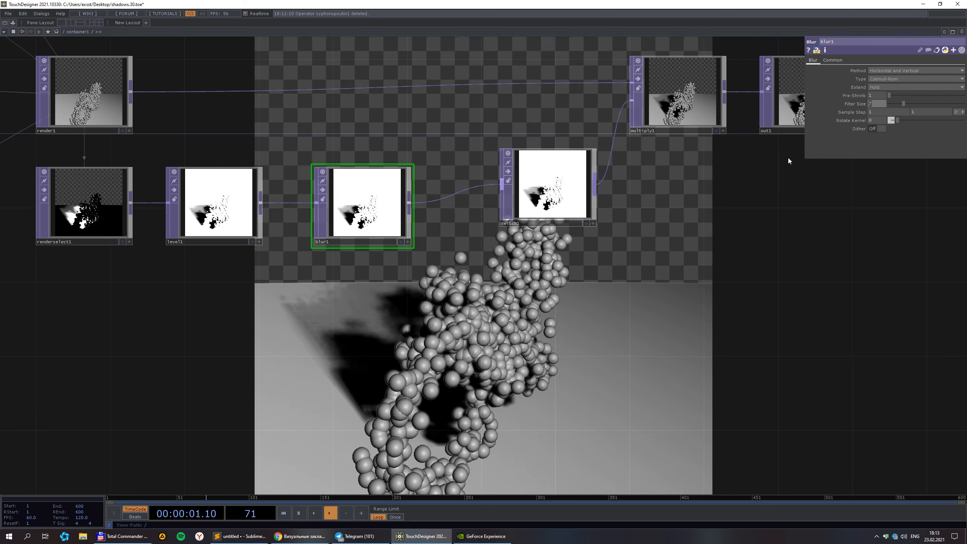
pyautogui.press('Return')
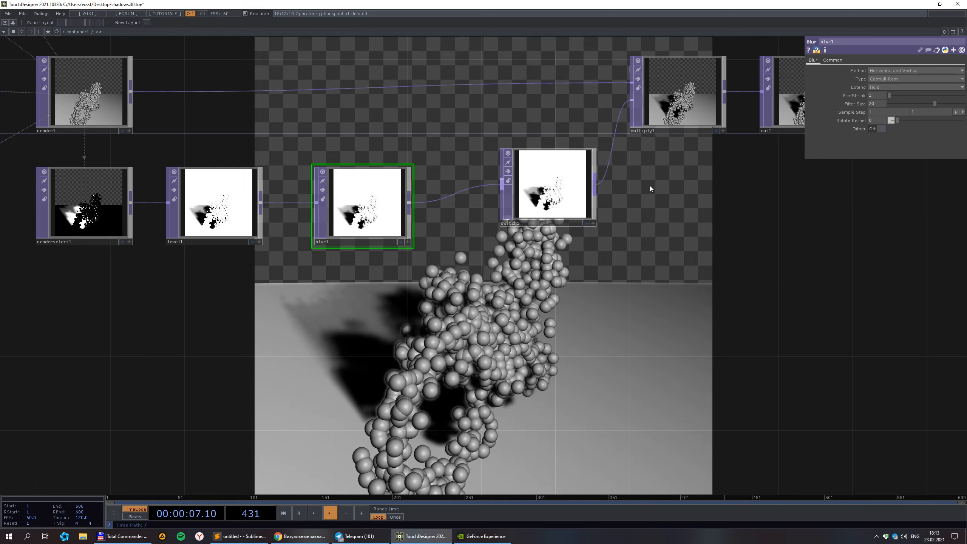
pyautogui.hotkey('ctrl', 's')
# - Move blur1 below the chain and connect level1 directly to switch1, ordering level1 as the first input ahead of blur1
pyautogui.click(590, 182)
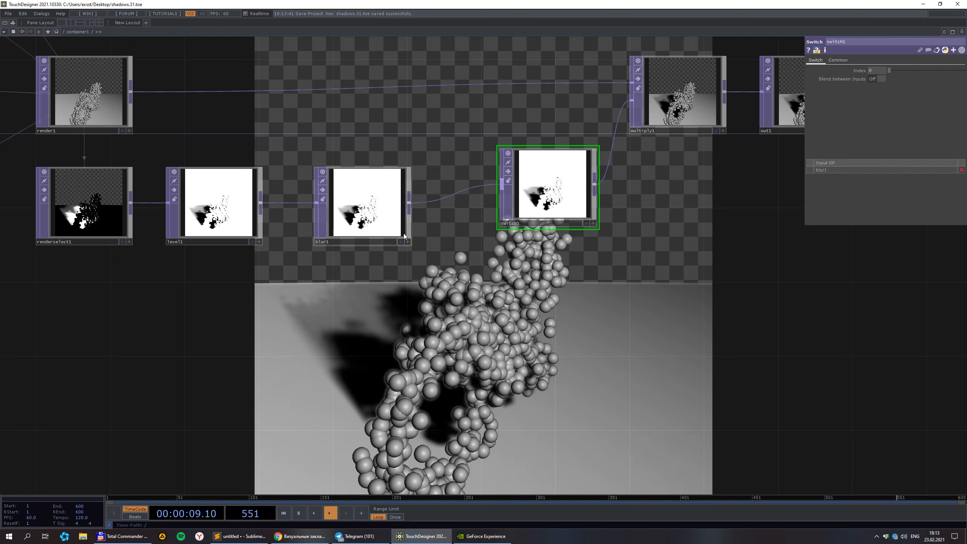
pyautogui.moveTo(403, 232); pyautogui.dragTo(404, 325)
pyautogui.moveTo(261, 201); pyautogui.dragTo(502, 185)
pyautogui.click(810, 177)
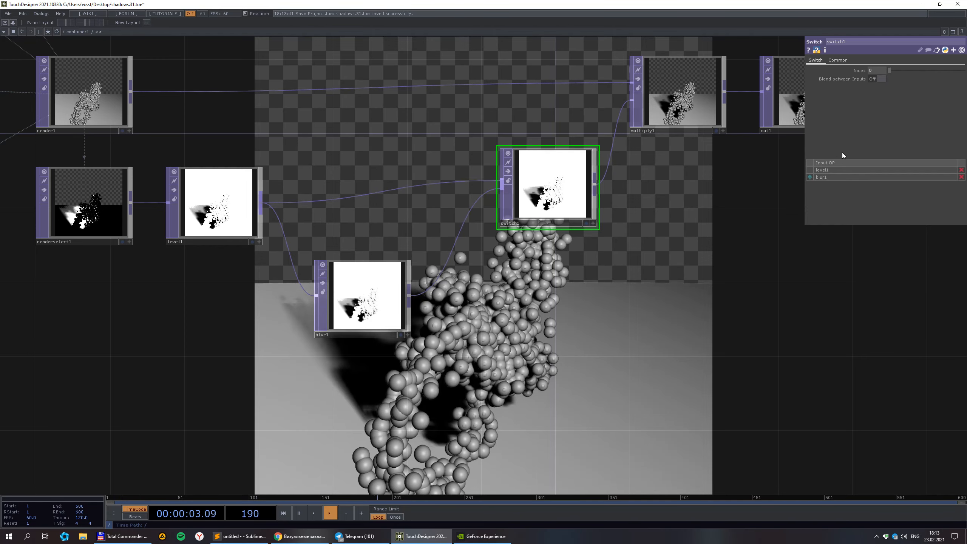
pyautogui.moveTo(694, 310); pyautogui.dragTo(572, 201)
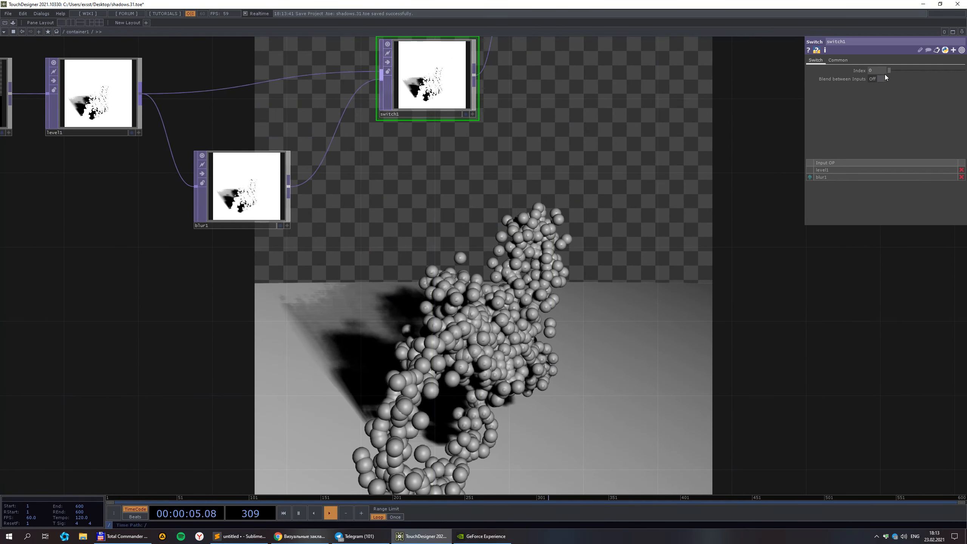
# - Switch switch1's Index between its inputs to compare the sharp and blurred shadows, leaving it at 1
pyautogui.moveTo(881, 64)
pyautogui.mouseDown(button='middle')
pyautogui.moveTo(897, 64)
pyautogui.moveTo(879, 63)
pyautogui.mouseUp(button='middle')
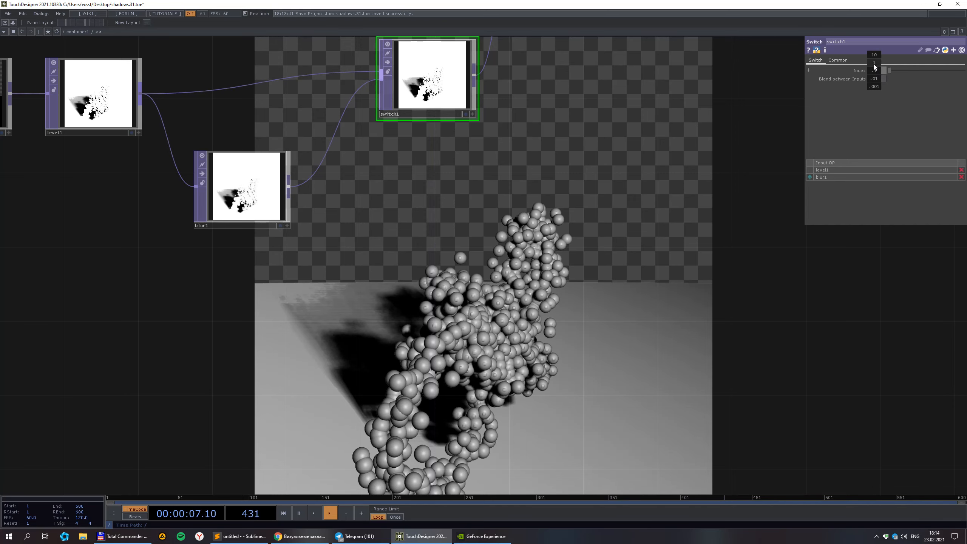
pyautogui.moveTo(874, 66); pyautogui.dragTo(889, 66, button='middle')
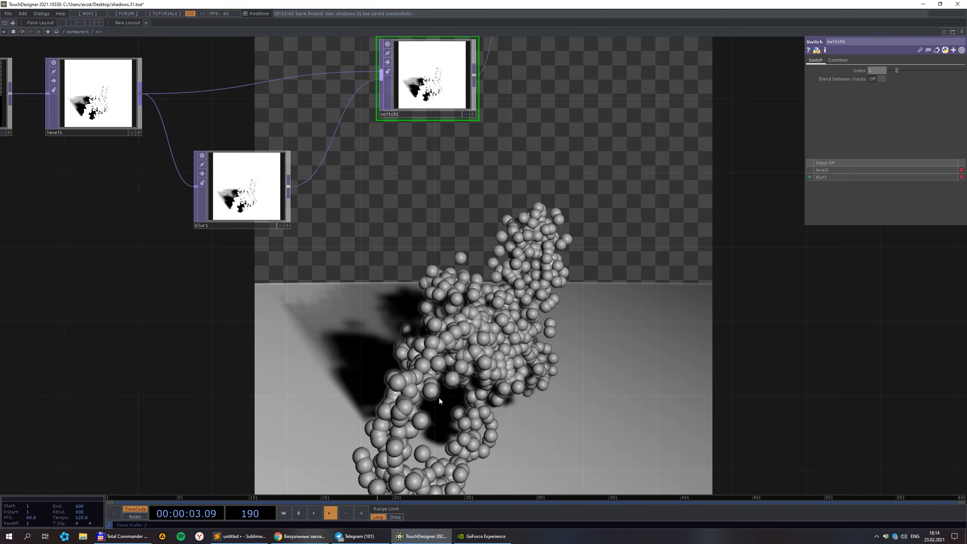
pyautogui.moveTo(882, 71)
pyautogui.mouseDown(button='middle')
pyautogui.moveTo(866, 63)
pyautogui.moveTo(881, 63)
pyautogui.mouseUp(button='middle')
pyautogui.scroll(-3, 456, 281)
pyautogui.scroll(5, 347, 252)
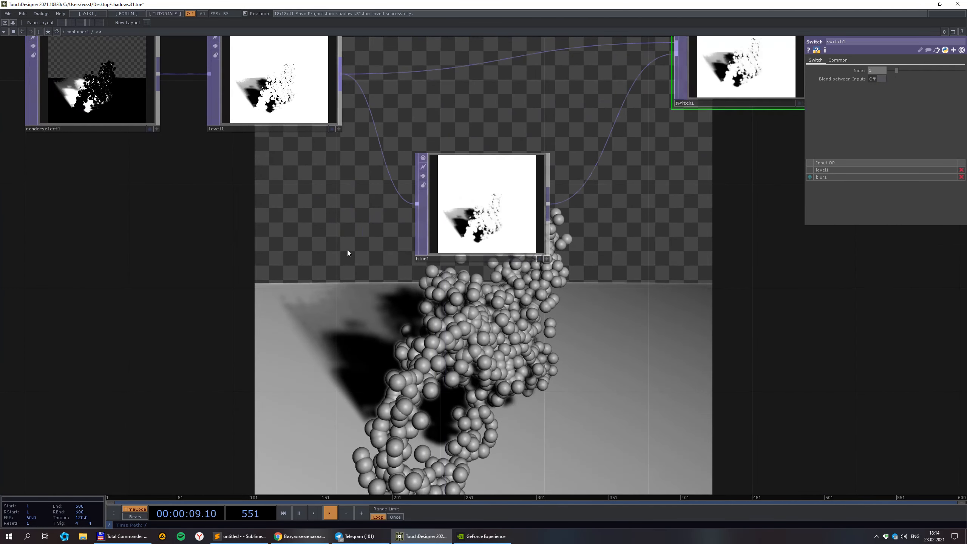
# - Look over blur1's filter type options and examine how the blurred shadow meets the sphere edges in the composite
pyautogui.click(488, 214)
pyautogui.moveTo(645, 206); pyautogui.dragTo(578, 191)
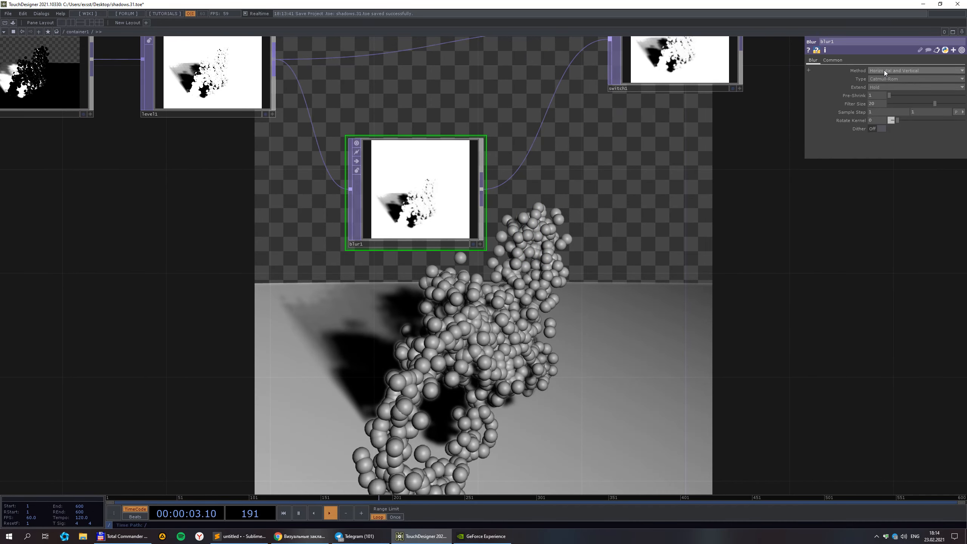
pyautogui.click(903, 79)
pyautogui.click(823, 220)
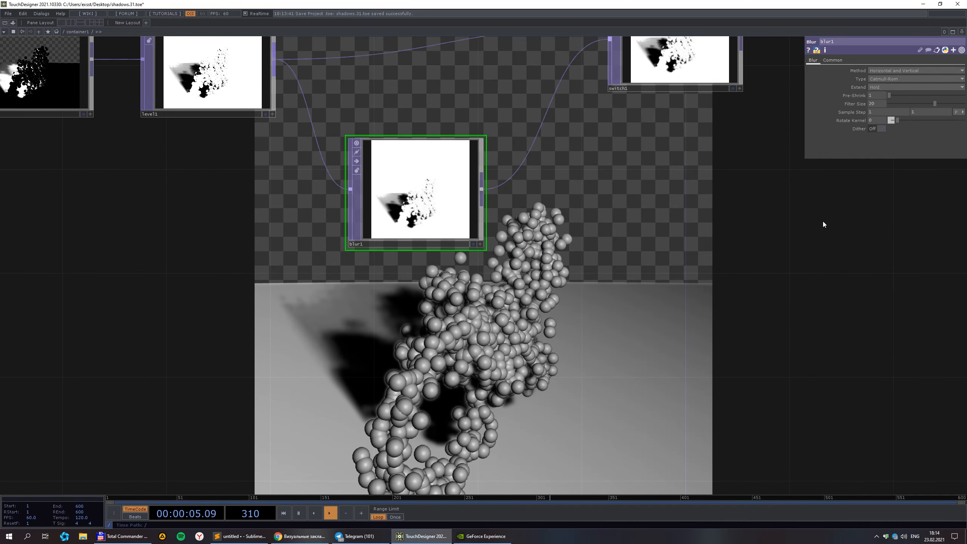
pyautogui.moveTo(780, 256); pyautogui.dragTo(694, 250)
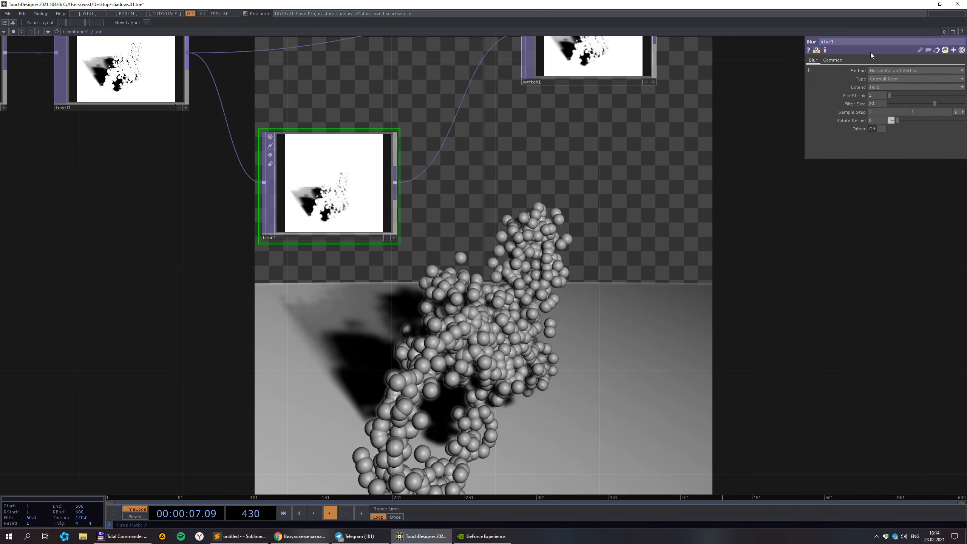
pyautogui.moveTo(528, 290); pyautogui.dragTo(617, 287)
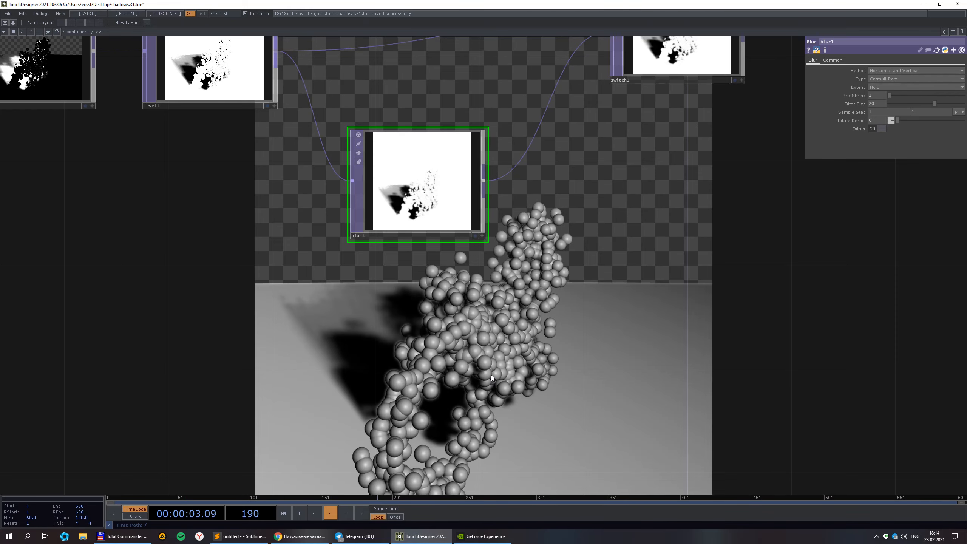
pyautogui.moveTo(511, 390); pyautogui.dragTo(442, 356)
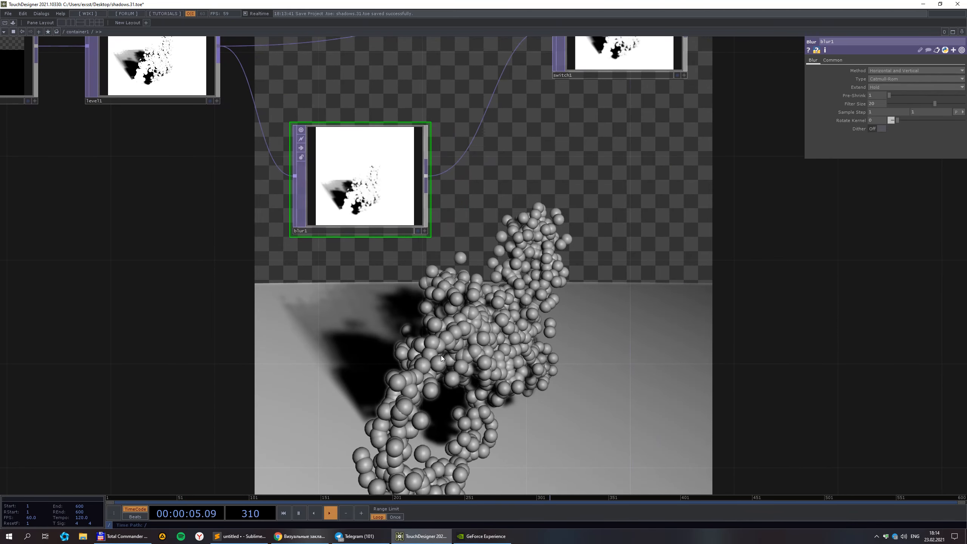
pyautogui.scroll(-3, 476, 323)
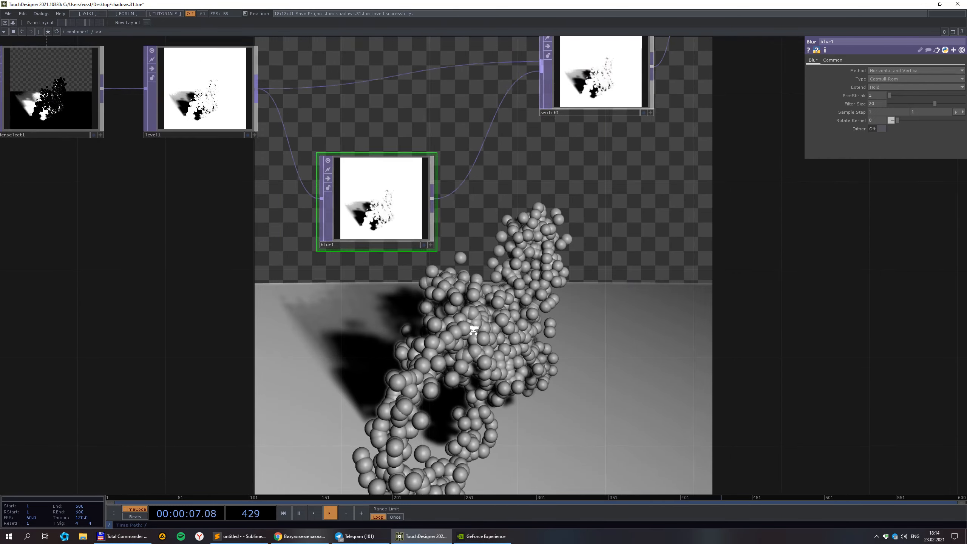
pyautogui.moveTo(488, 317); pyautogui.dragTo(419, 285)
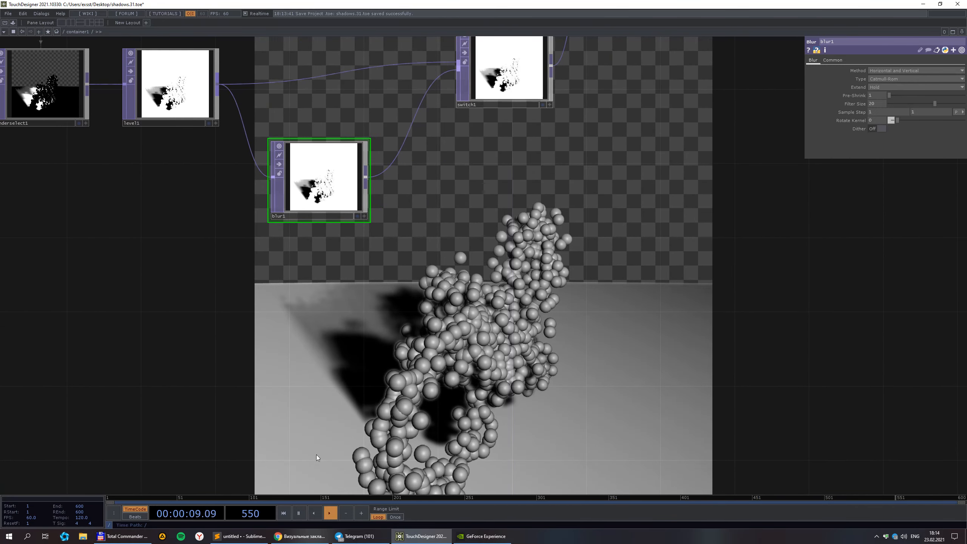
# - Switch to Chrome and review the glslSmartDeNoise GitHub readme and its before-and-after example images
pyautogui.click(300, 537)
pyautogui.click(59, 3)
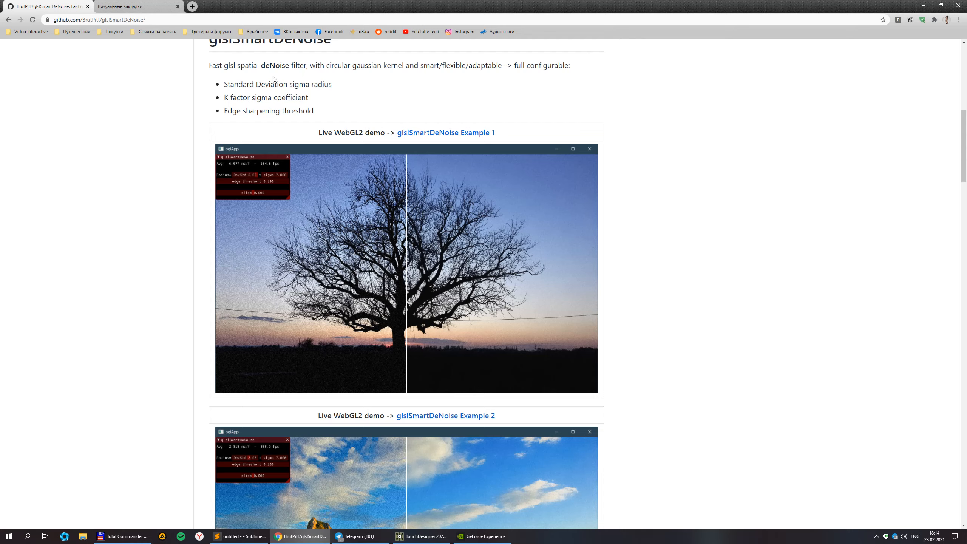
pyautogui.scroll(5, 491, 244)
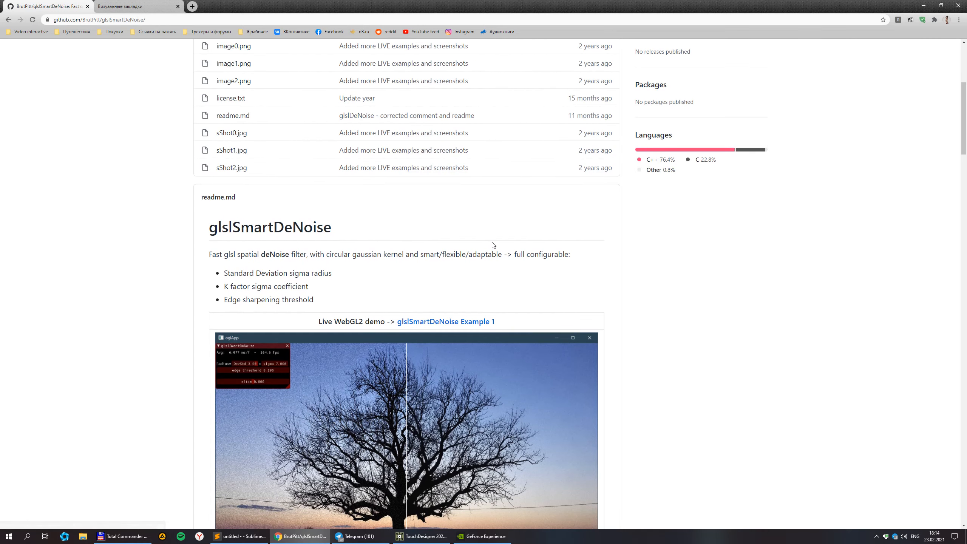
pyautogui.scroll(-3, 488, 225)
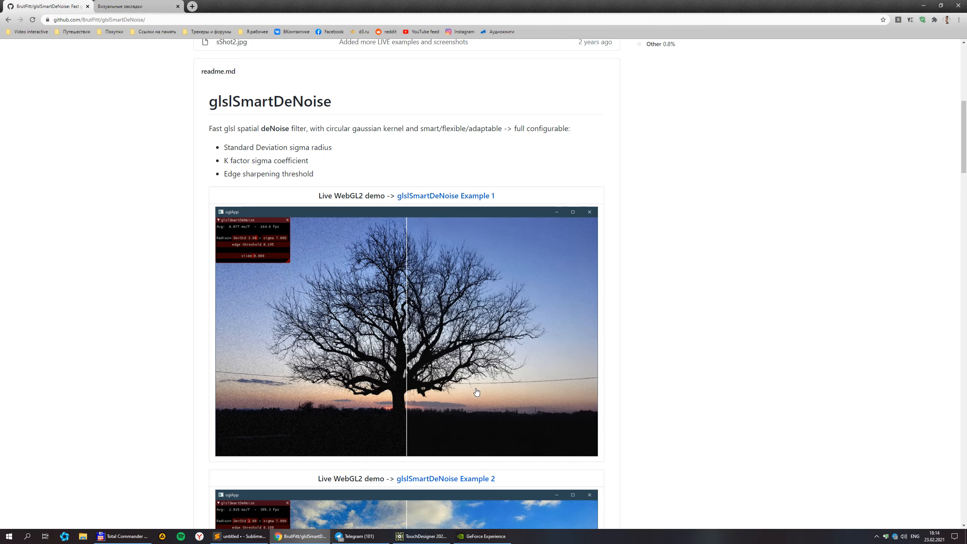
pyautogui.scroll(-1, 578, 373)
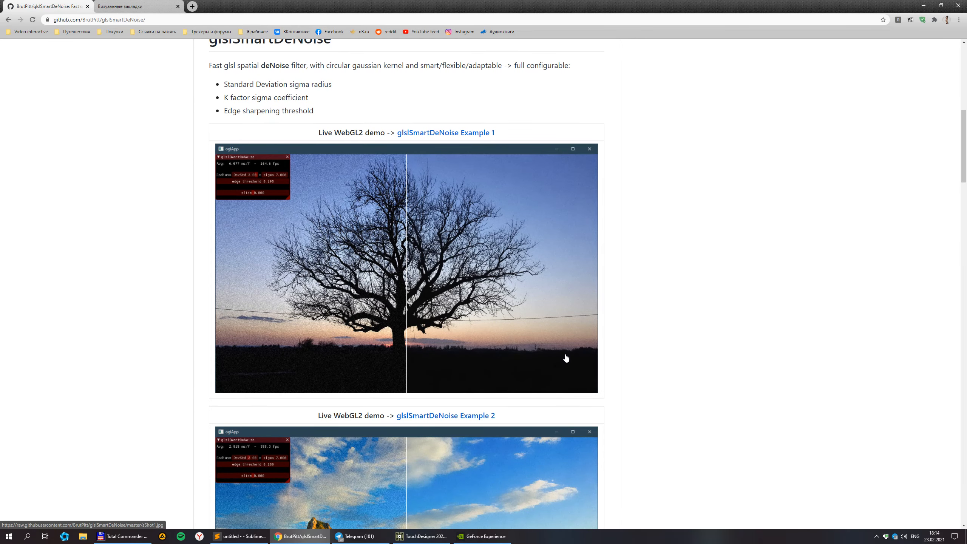
pyautogui.scroll(-1, 565, 359)
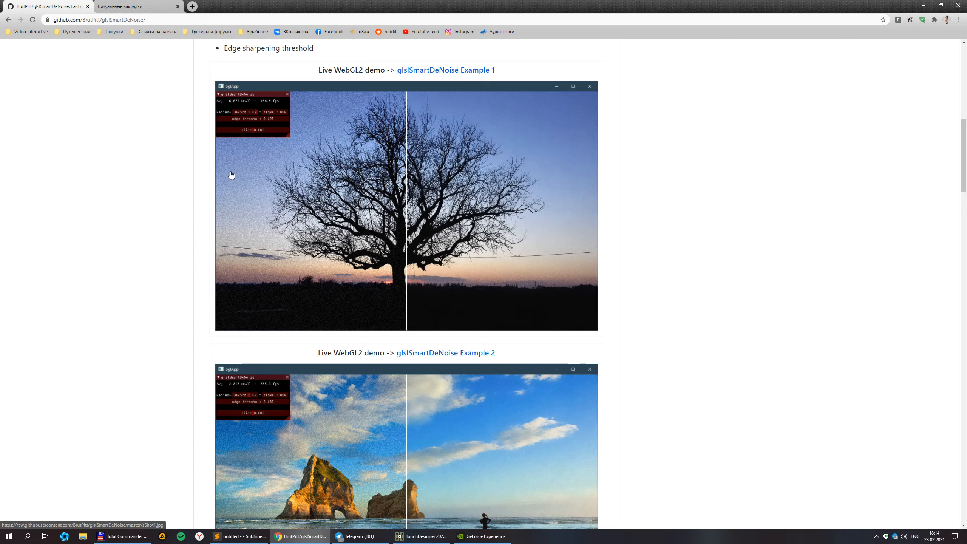
pyautogui.scroll(-5, 292, 177)
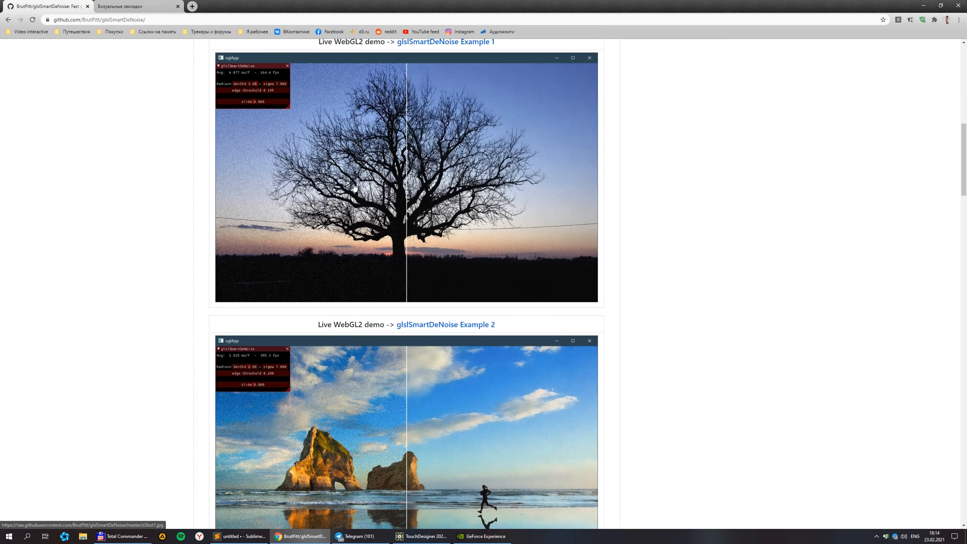
pyautogui.scroll(-2, 369, 237)
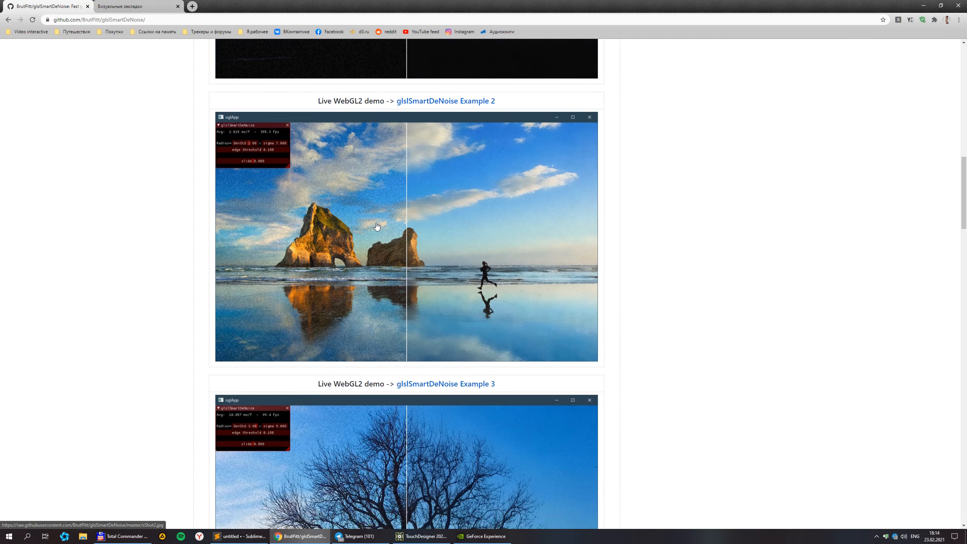
pyautogui.scroll(-3, 393, 317)
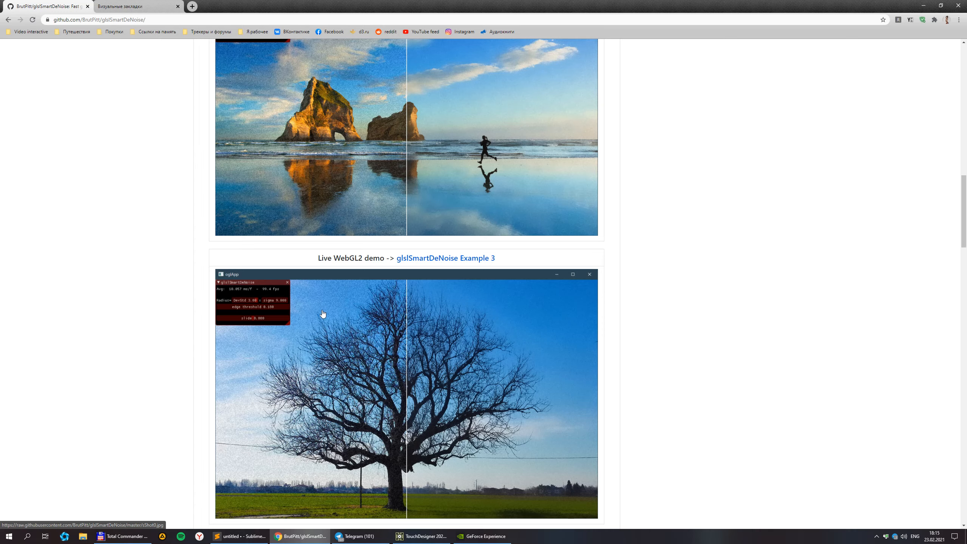
pyautogui.scroll(6, 396, 404)
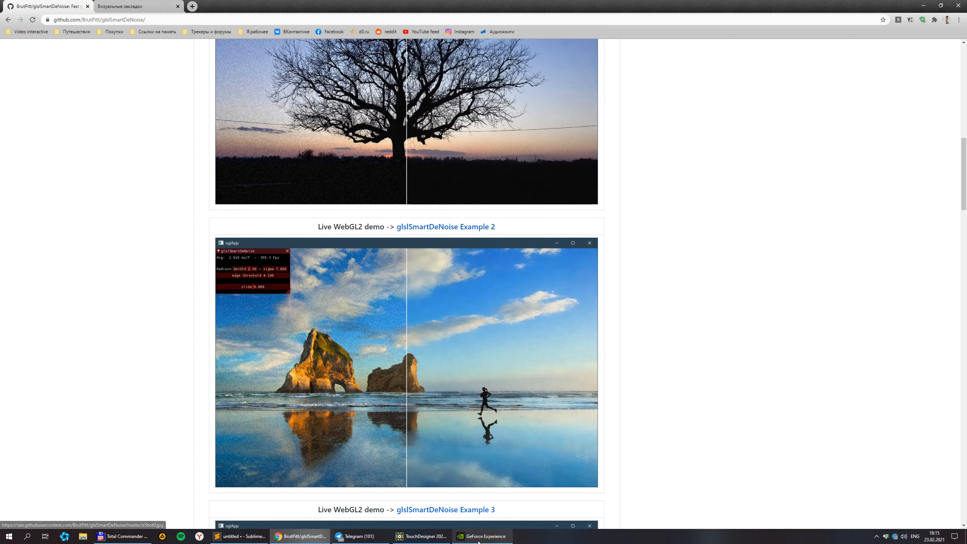
# - Return to TouchDesigner and add the SmartDeNoise component from My Components to the network below blur1
pyautogui.click(423, 536)
pyautogui.scroll(-3, 544, 382)
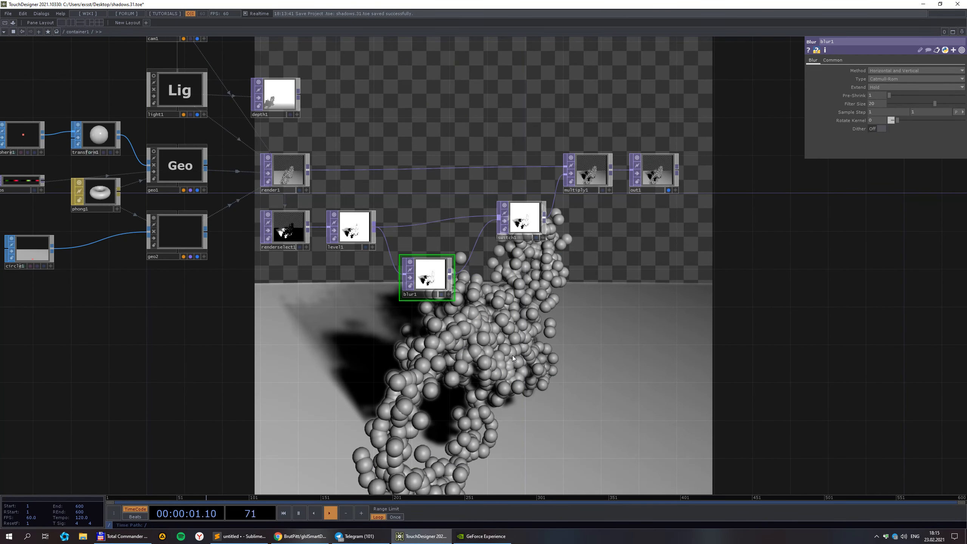
pyautogui.scroll(2, 419, 354)
pyautogui.moveTo(347, 298); pyautogui.dragTo(427, 324)
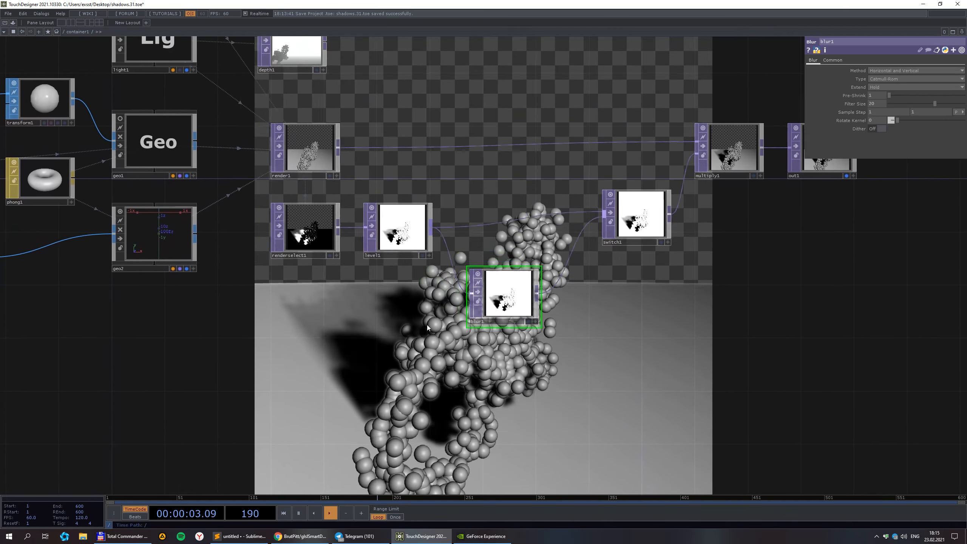
pyautogui.scroll(-2, 438, 332)
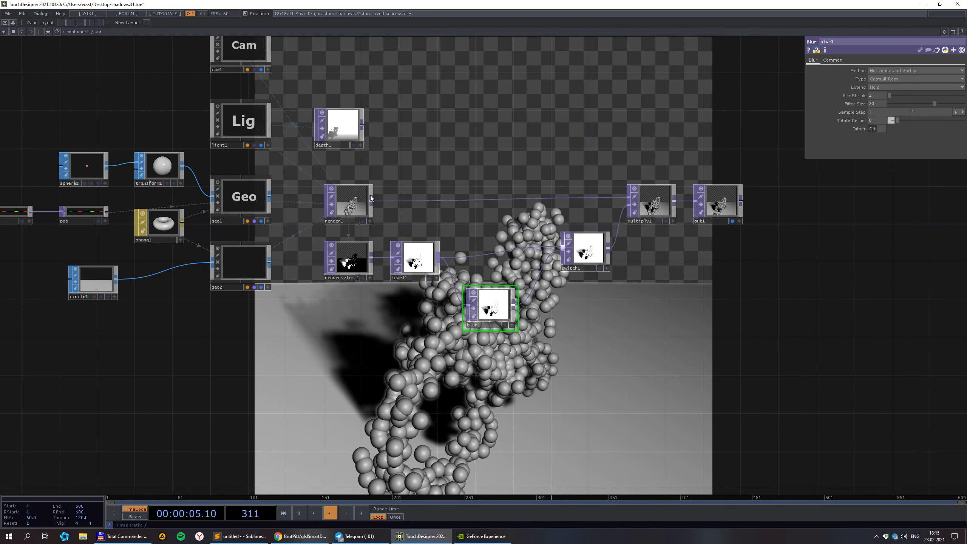
pyautogui.click(13, 23)
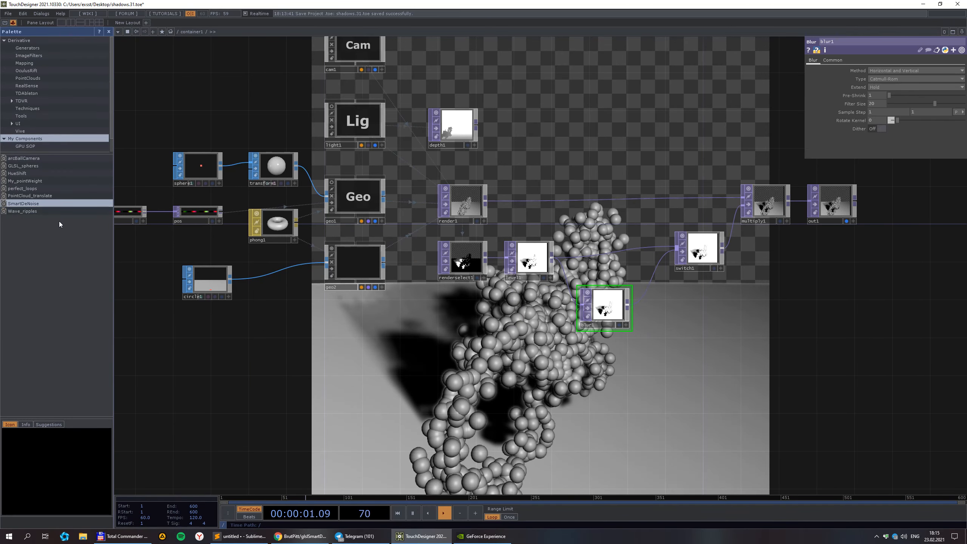
pyautogui.moveTo(516, 404); pyautogui.dragTo(438, 342)
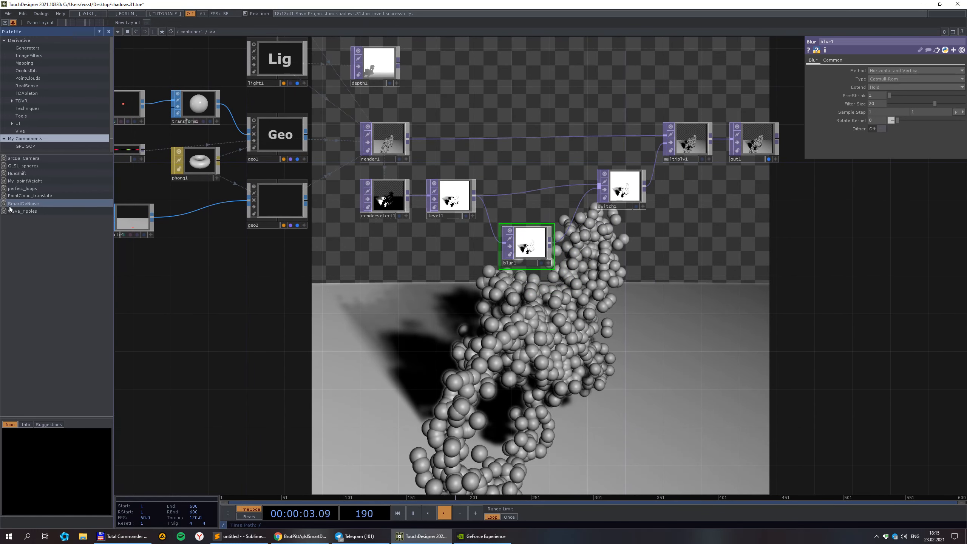
pyautogui.moveTo(39, 203); pyautogui.dragTo(475, 382)
pyautogui.click(12, 22)
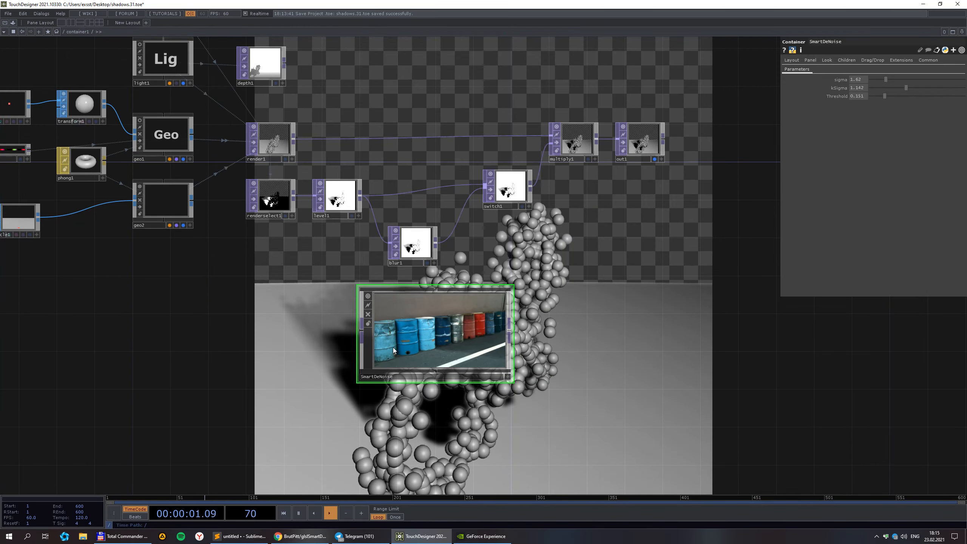
# - Connect level1's output to the input of the SmartDeNoise component
pyautogui.scroll(3, 393, 348)
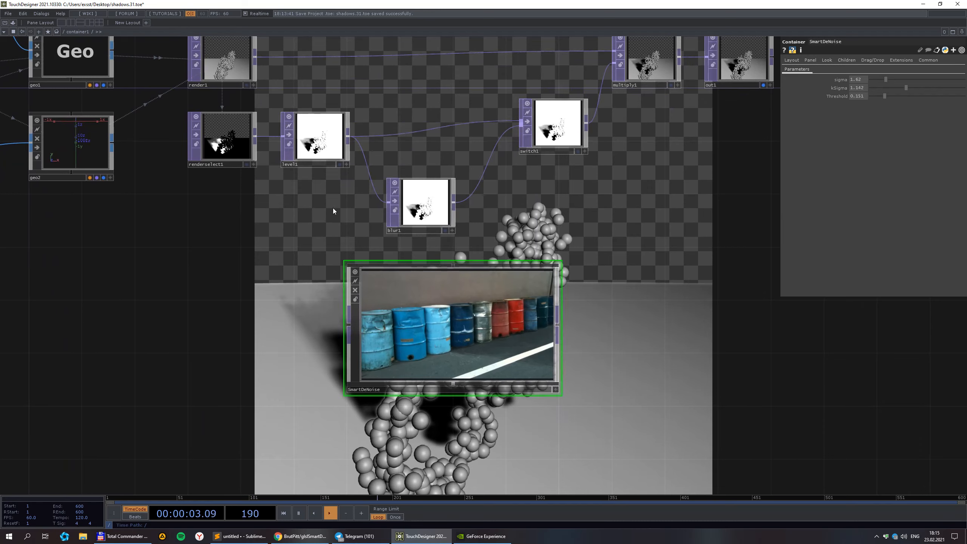
pyautogui.click(348, 136)
pyautogui.click(348, 323)
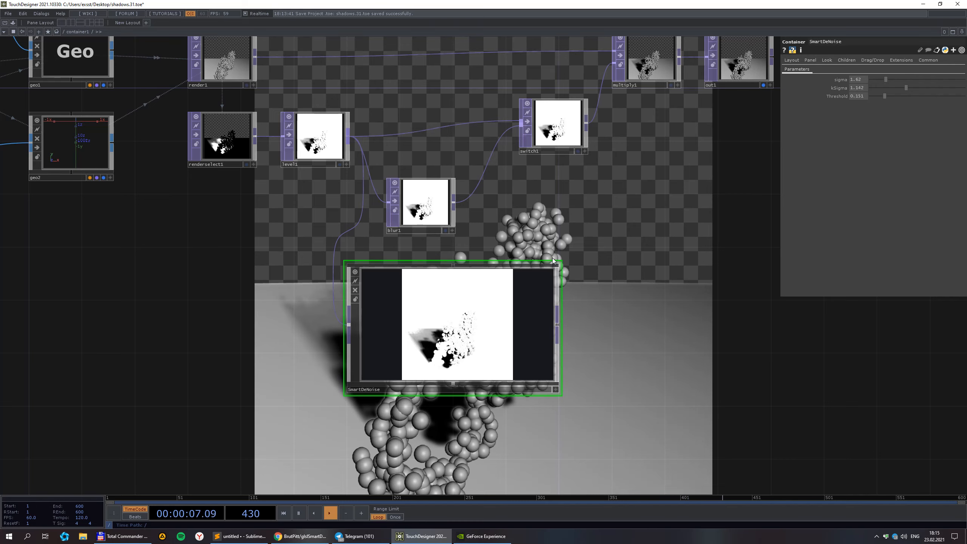
# - Shrink the SmartDeNoise node to about the size of blur1 and place it directly below blur1
pyautogui.moveTo(561, 262); pyautogui.dragTo(407, 316)
pyautogui.moveTo(383, 358); pyautogui.dragTo(424, 291)
pyautogui.moveTo(387, 327); pyautogui.dragTo(387, 327)
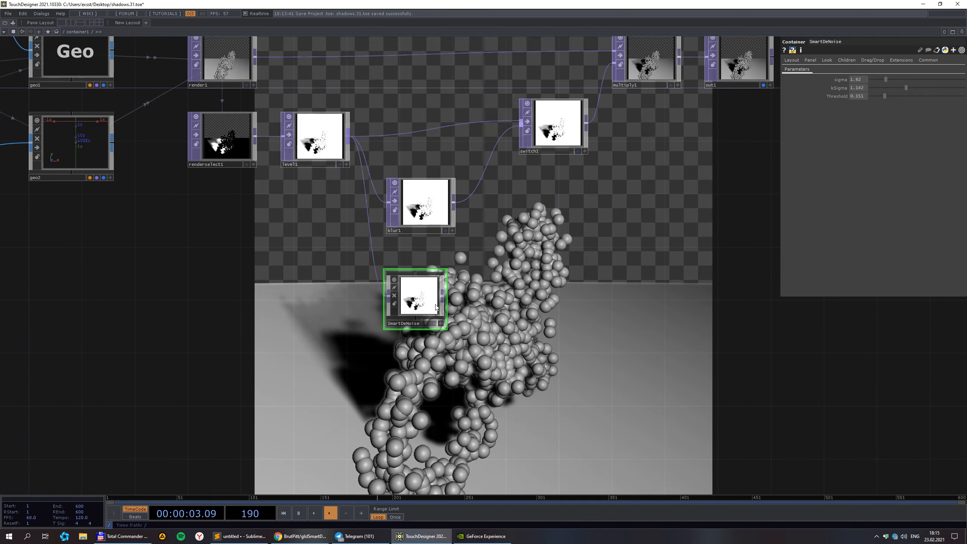
# - Connect SmartDeNoise's output to switch1 as an additional input and set the switch index to 2
pyautogui.moveTo(442, 294); pyautogui.dragTo(530, 126)
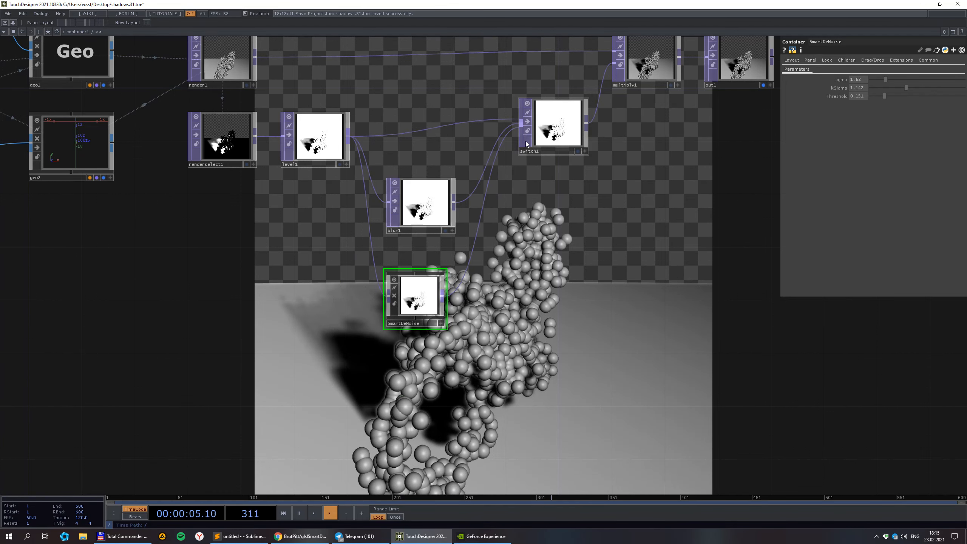
pyautogui.click(555, 126)
pyautogui.moveTo(862, 72); pyautogui.dragTo(876, 62, button='middle')
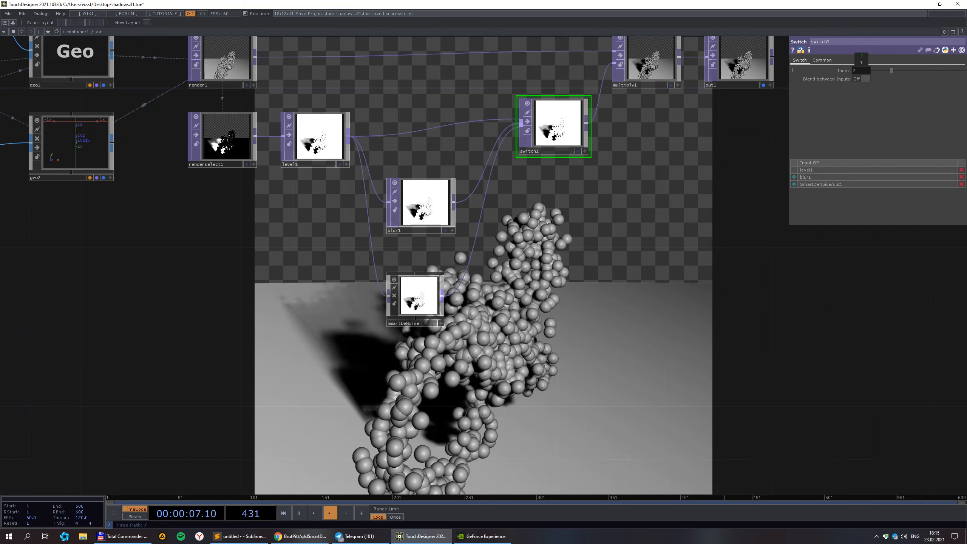
# - Examine SmartDeNoise's shadow output and parameters up close and compare them with the composite in the background
pyautogui.moveTo(632, 277); pyautogui.dragTo(541, 270)
pyautogui.scroll(4, 409, 269)
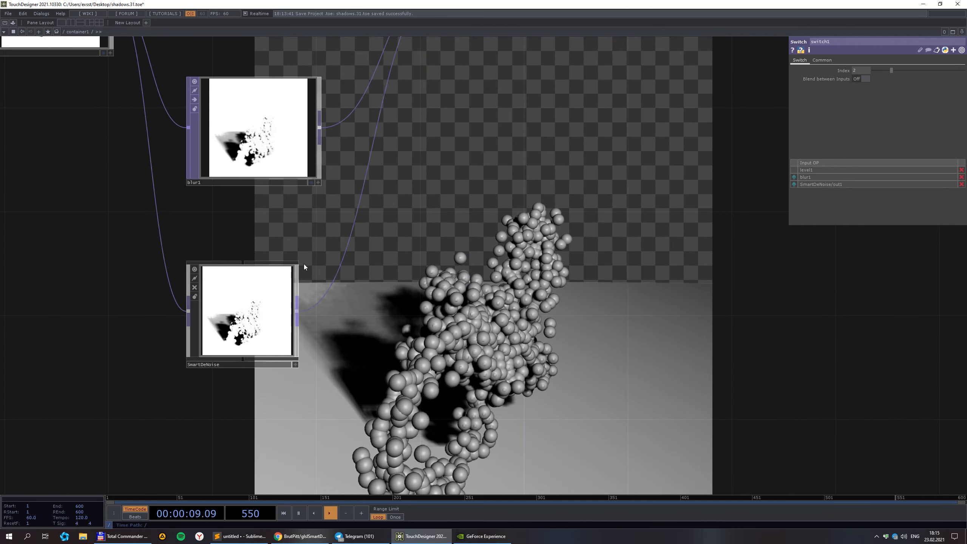
pyautogui.moveTo(306, 267); pyautogui.dragTo(321, 252)
pyautogui.moveTo(362, 378); pyautogui.dragTo(298, 361)
pyautogui.scroll(4, 188, 294)
pyautogui.click(189, 296)
pyautogui.moveTo(385, 320); pyautogui.dragTo(353, 221)
pyautogui.moveTo(428, 233); pyautogui.dragTo(434, 227)
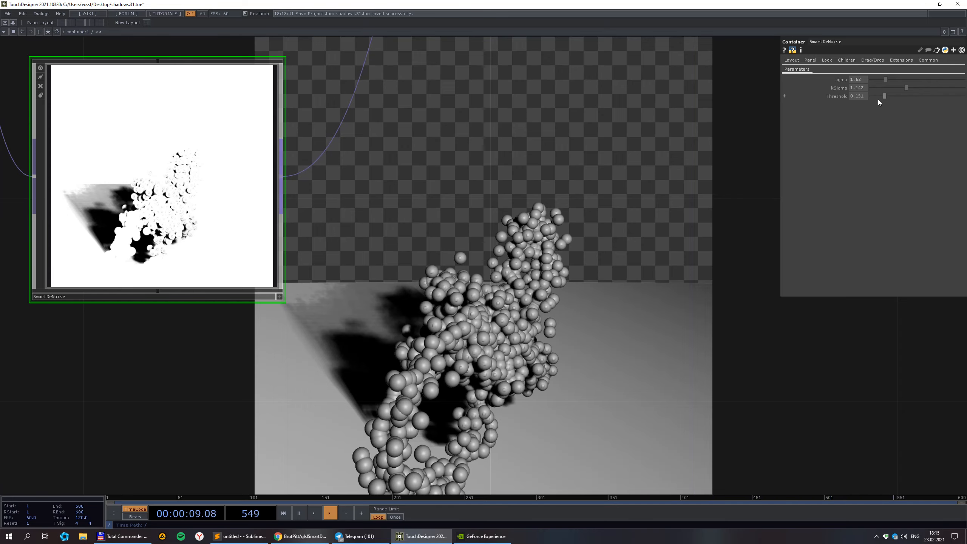
pyautogui.moveTo(498, 255); pyautogui.dragTo(658, 274)
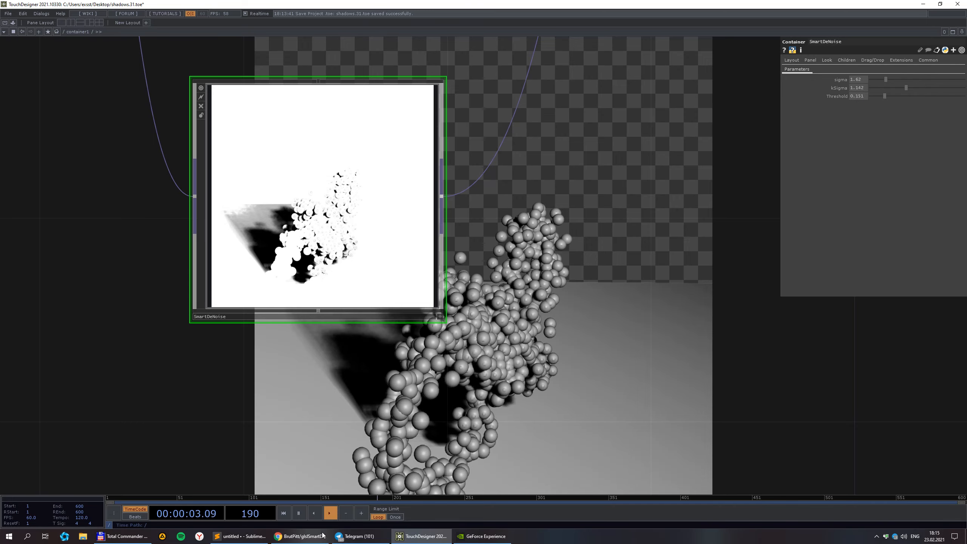
pyautogui.moveTo(309, 540)
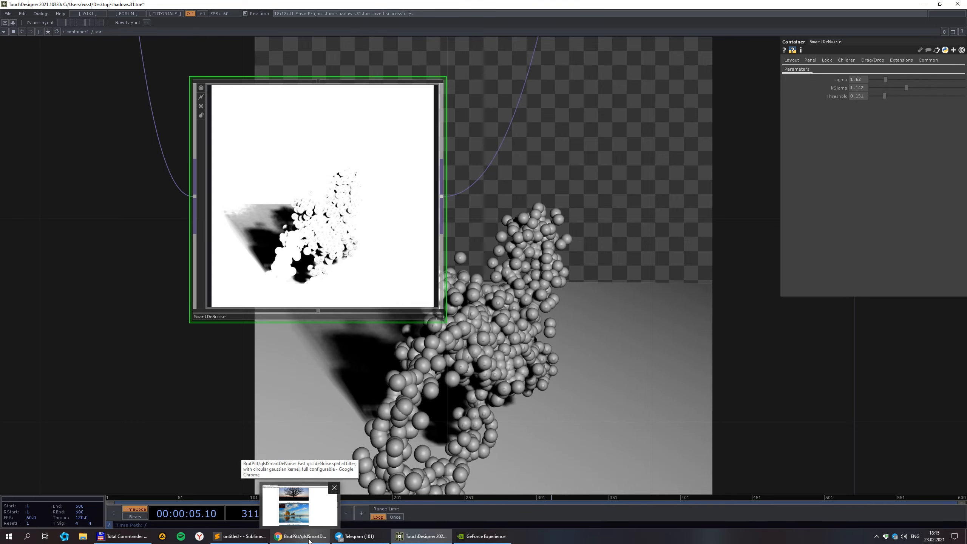
pyautogui.moveTo(575, 340); pyautogui.dragTo(504, 329)
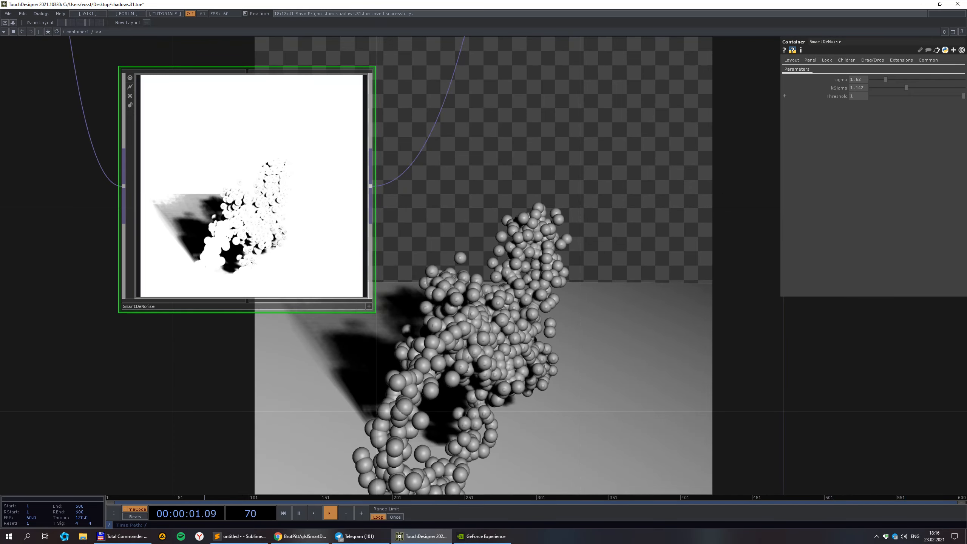
# - Set SmartDeNoise's Threshold to 1 and check the shadow output up close
pyautogui.moveTo(884, 96); pyautogui.dragTo(962, 103)
pyautogui.moveTo(579, 266); pyautogui.dragTo(488, 285)
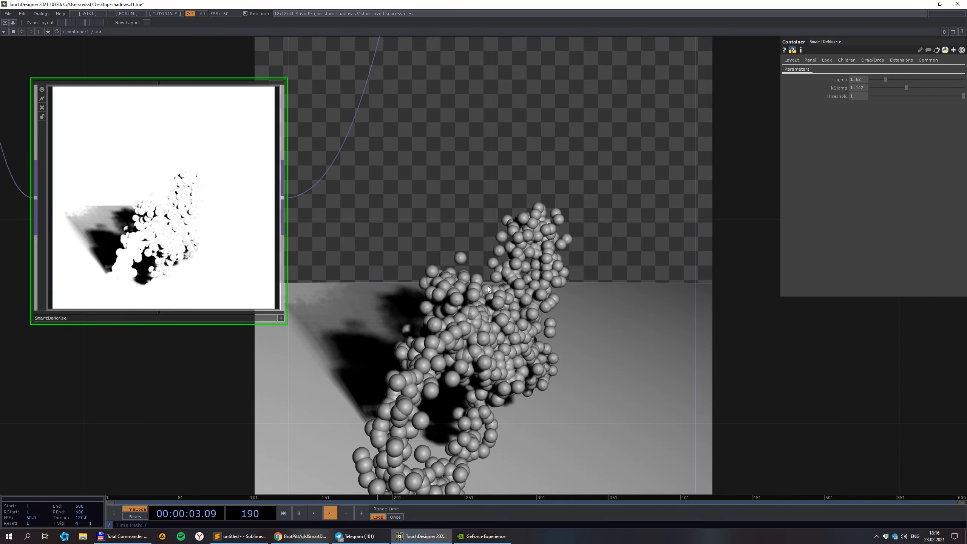
pyautogui.moveTo(497, 219); pyautogui.dragTo(508, 287)
pyautogui.scroll(-5, 507, 287)
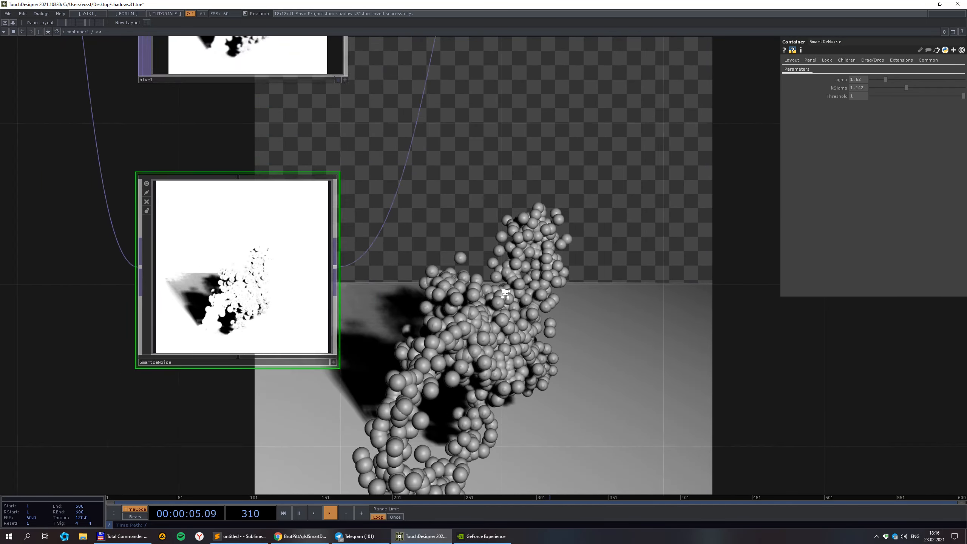
pyautogui.scroll(5, 507, 287)
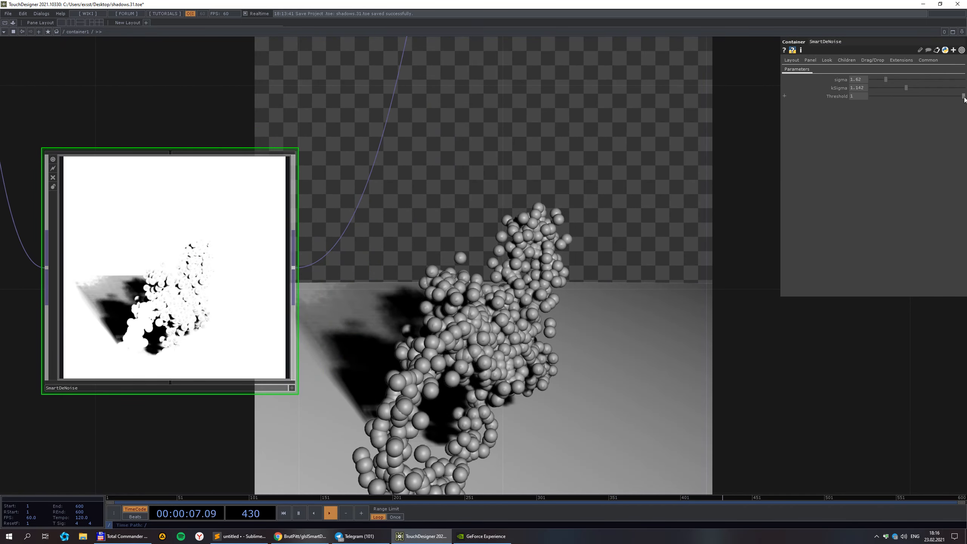
pyautogui.moveTo(963, 96)
pyautogui.mouseDown()
pyautogui.moveTo(889, 97)
pyautogui.moveTo(964, 97)
pyautogui.mouseUp()
pyautogui.moveTo(528, 240); pyautogui.dragTo(524, 204)
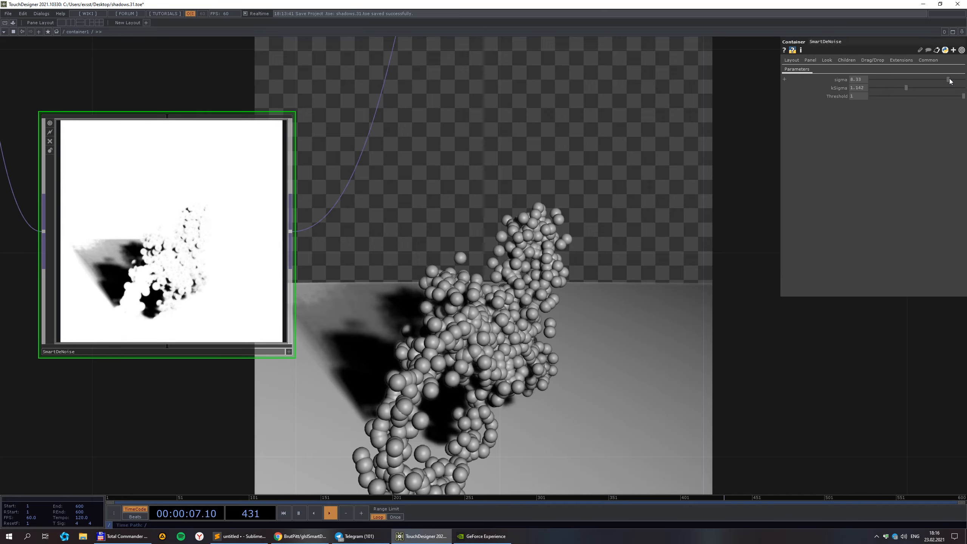
# - Set SmartDeNoise's sigma to 6.29 and its kSigma to 2
pyautogui.moveTo(952, 81); pyautogui.dragTo(911, 87)
pyautogui.click(863, 89)
pyautogui.write('2')
pyautogui.press('Return')
pyautogui.moveTo(636, 308); pyautogui.dragTo(646, 281)
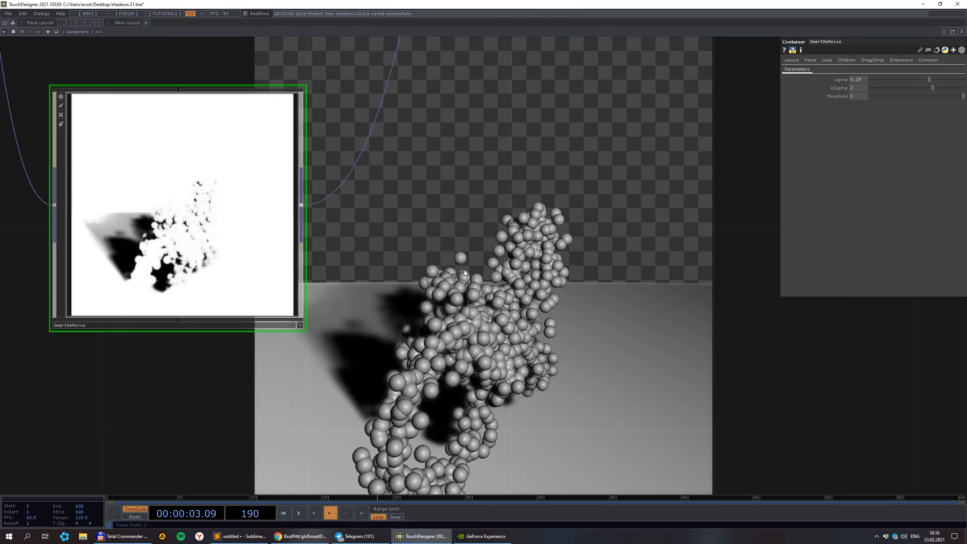
# - Animate geo1's Y rotation with an expression based on absTime.seconds
pyautogui.moveTo(465, 271); pyautogui.dragTo(520, 239)
pyautogui.moveTo(420, 343); pyautogui.dragTo(373, 297)
pyautogui.scroll(-6, 416, 315)
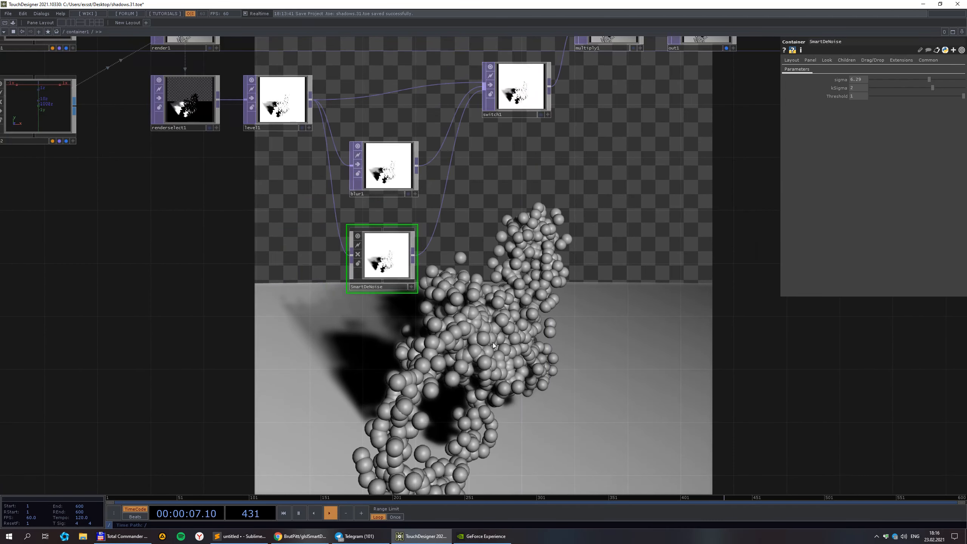
pyautogui.moveTo(498, 312); pyautogui.dragTo(499, 334)
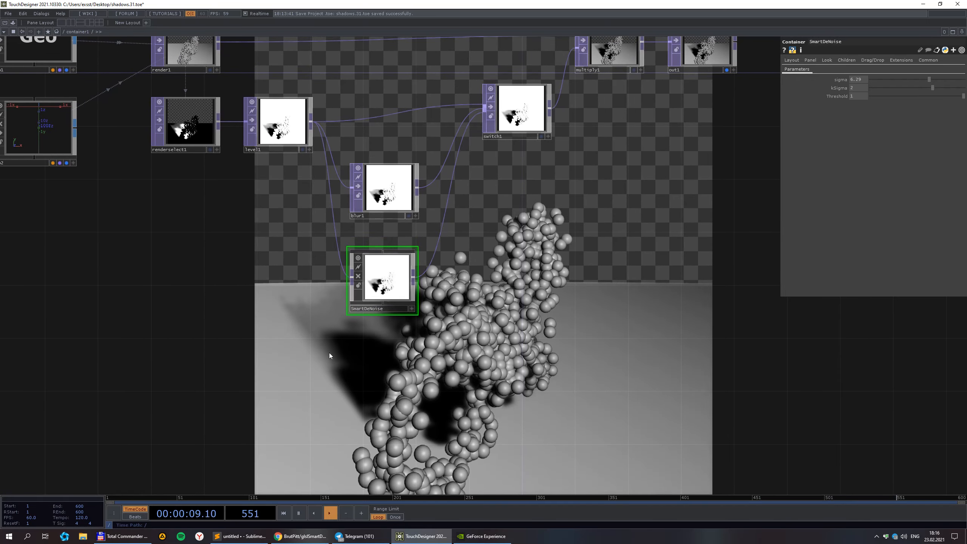
pyautogui.scroll(-3, 464, 384)
pyautogui.moveTo(342, 293); pyautogui.dragTo(451, 283)
pyautogui.click(267, 125)
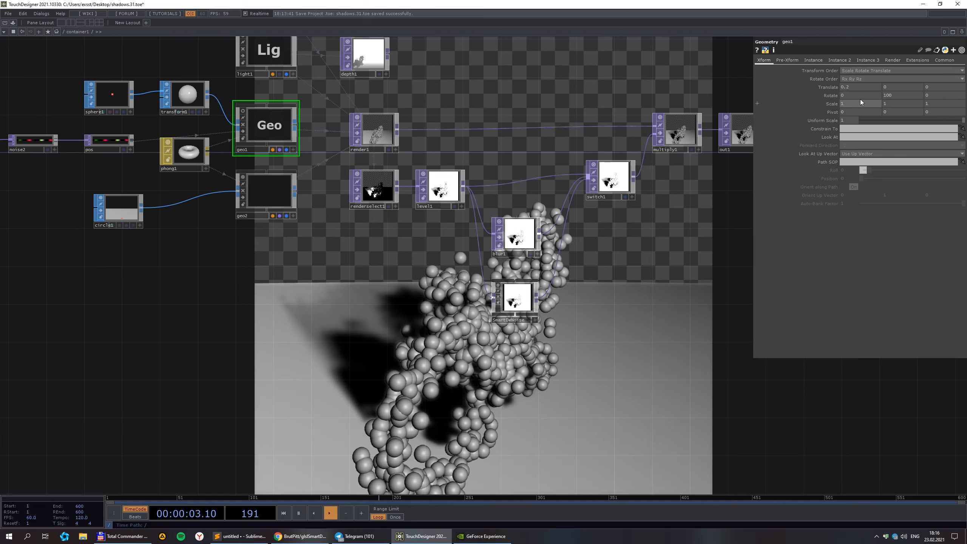
pyautogui.moveTo(897, 95); pyautogui.dragTo(817, 94)
pyautogui.write('a')
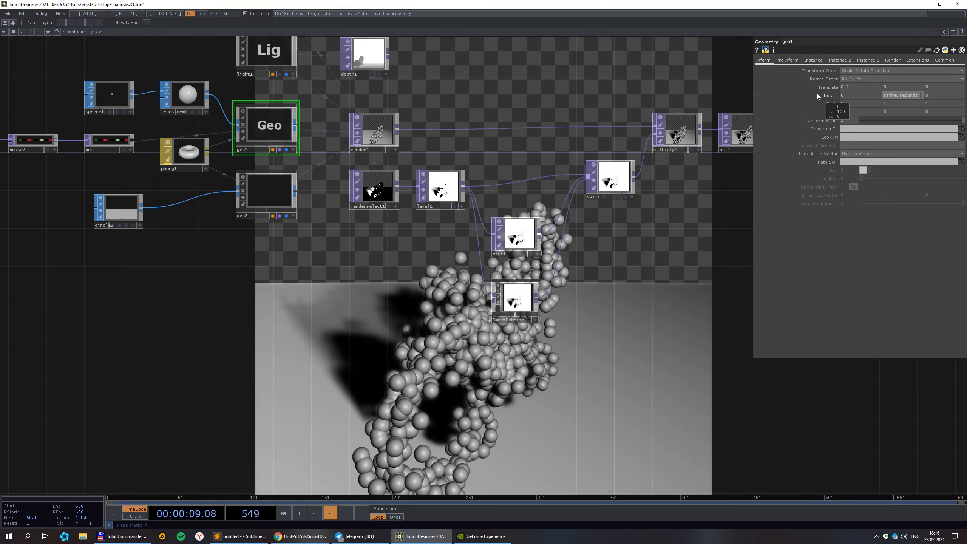
pyautogui.press('Return')
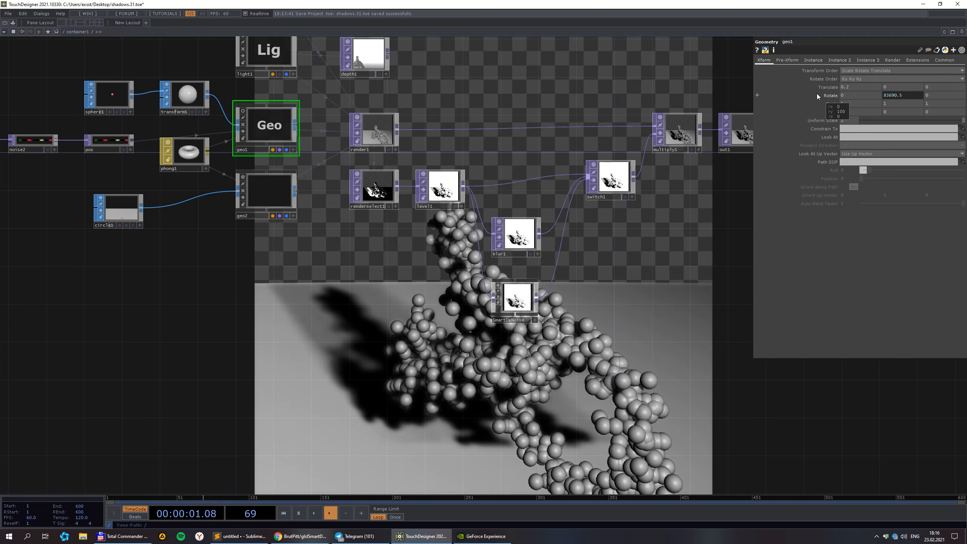
# - Check depth1's view from the light and set light1's Z translation to 2.5
pyautogui.scroll(-3, 67, 94)
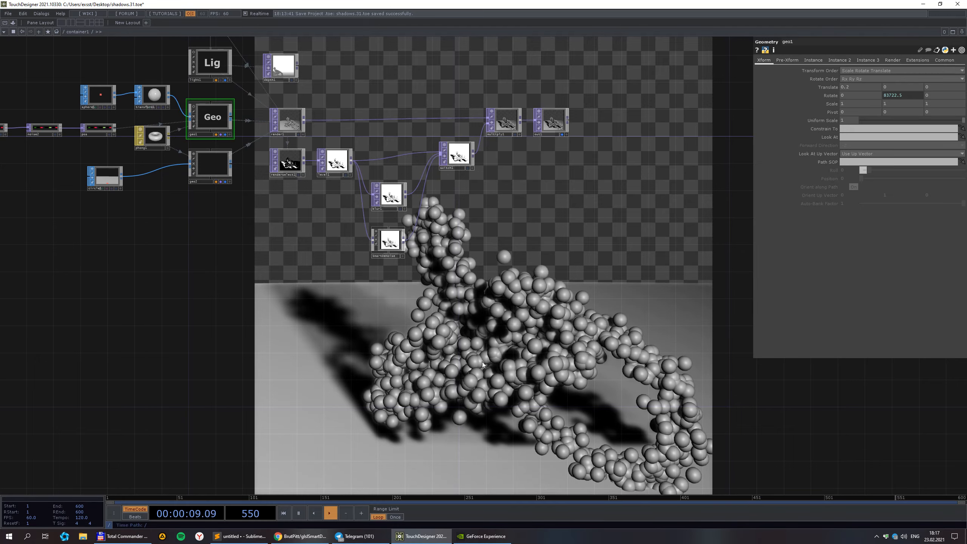
pyautogui.scroll(4, 278, 72)
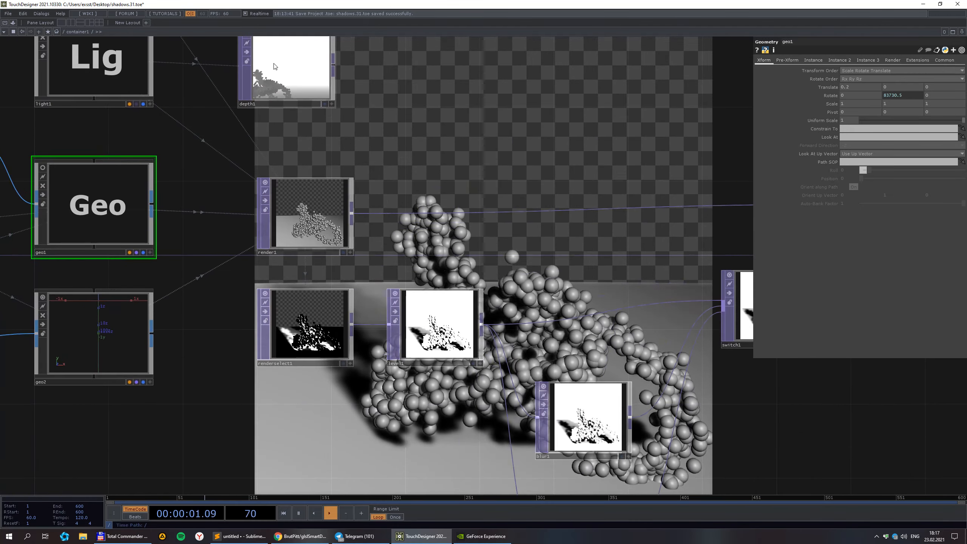
pyautogui.click(298, 152)
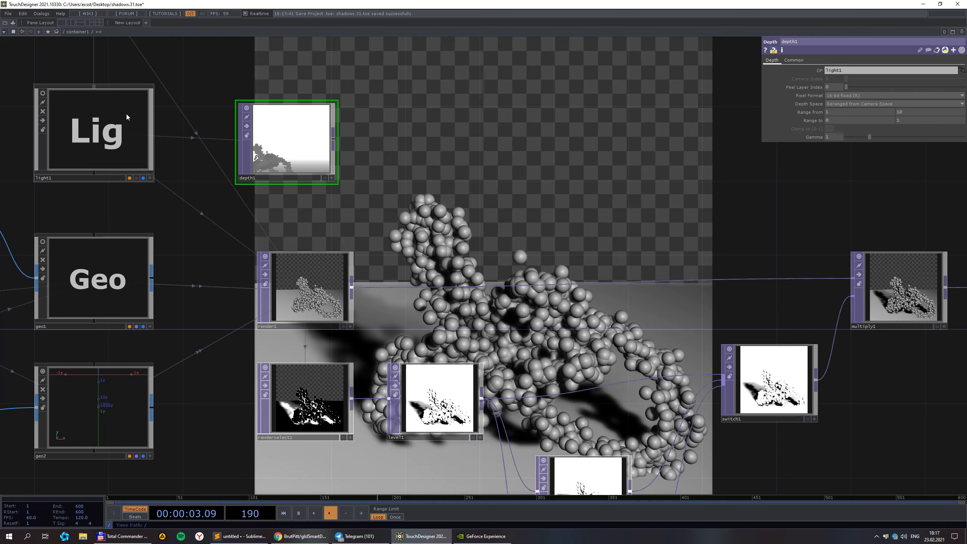
pyautogui.click(127, 115)
pyautogui.click(794, 60)
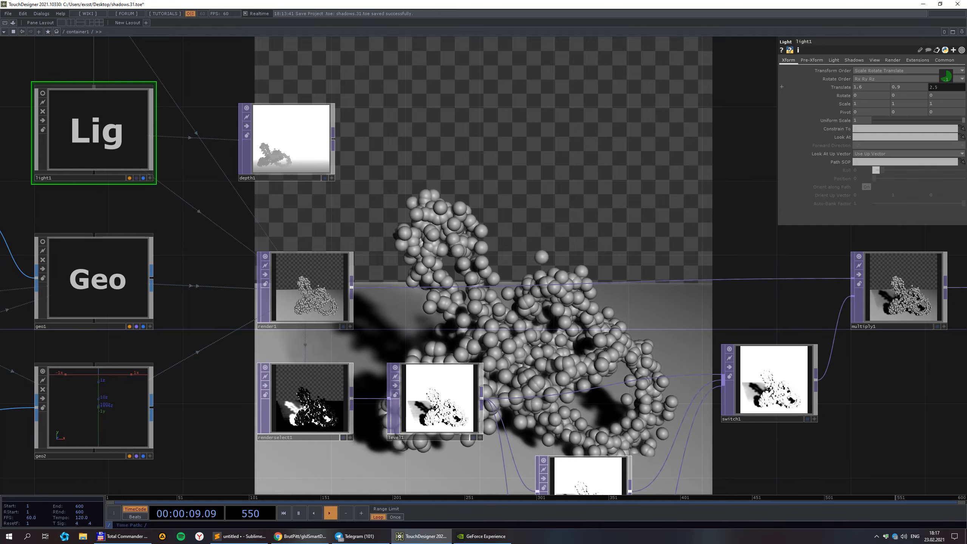
pyautogui.scroll(1, 921, 102)
pyautogui.scroll(-2, 508, 235)
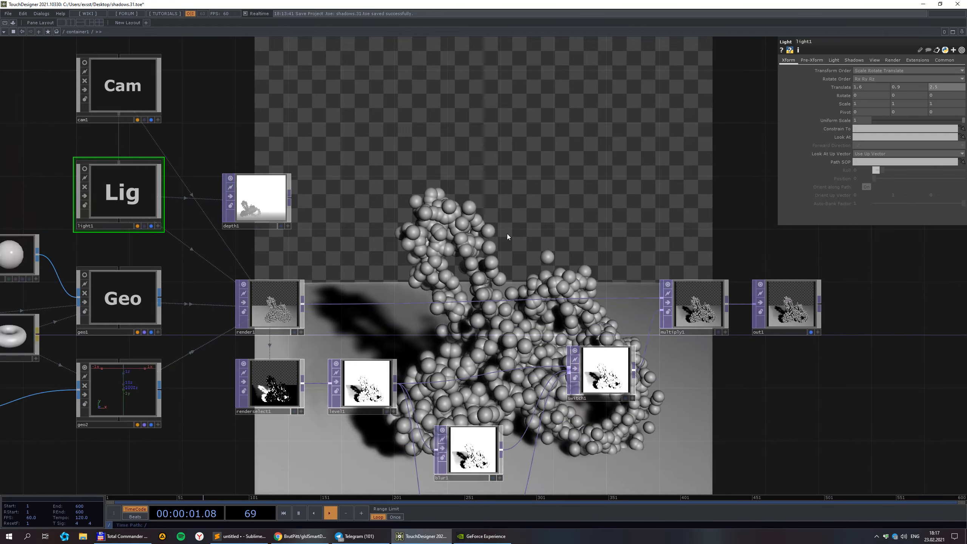
# - Set SmartDeNoise's sigma to 10
pyautogui.moveTo(468, 208); pyautogui.dragTo(432, 89)
pyautogui.moveTo(492, 425); pyautogui.dragTo(419, 221)
pyautogui.scroll(3, 406, 324)
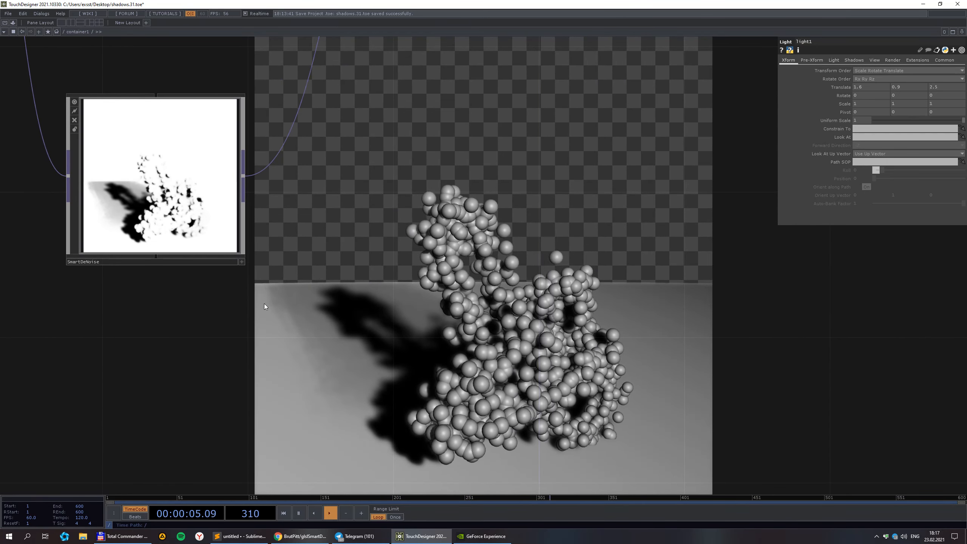
pyautogui.click(207, 233)
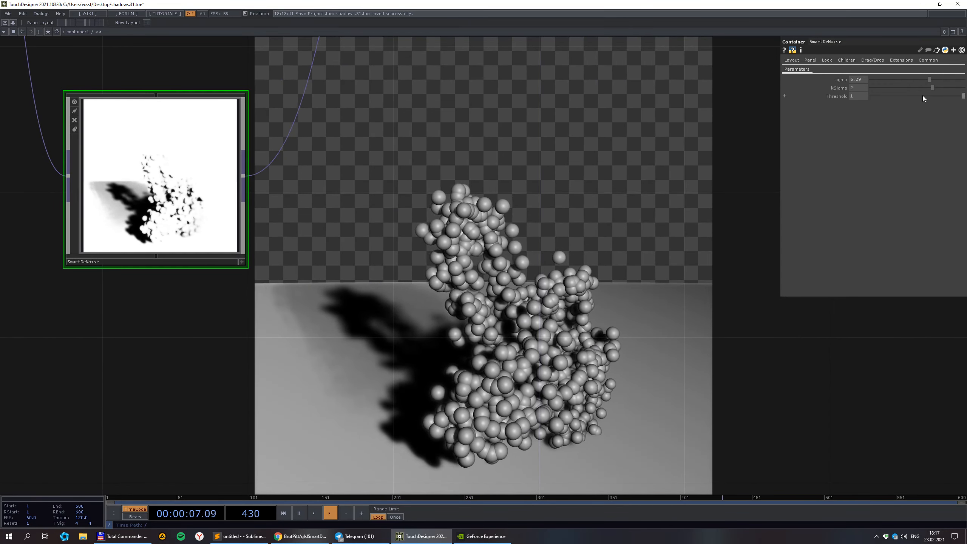
pyautogui.moveTo(928, 80); pyautogui.dragTo(963, 79)
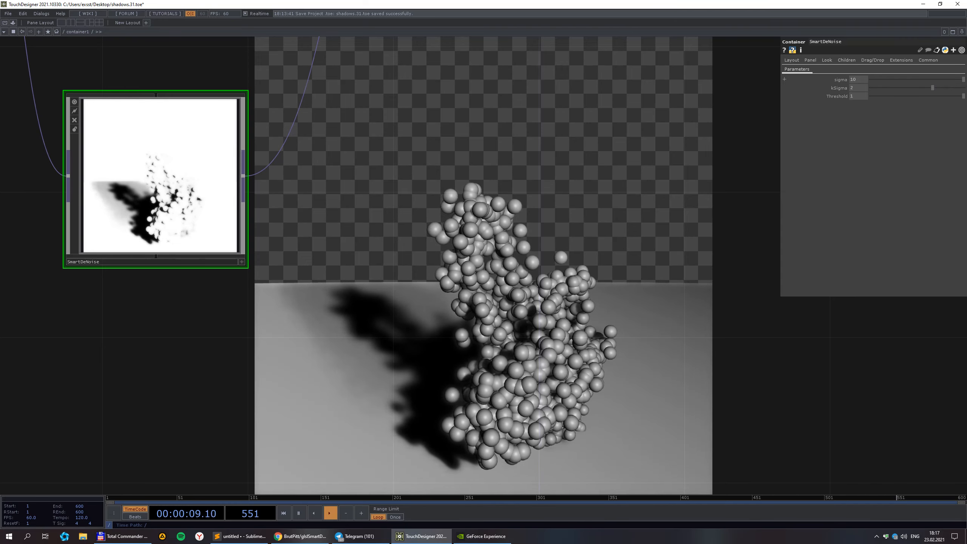
# - Look inside the SmartDeNoise component at its info notes and glsl1 shader network, and return to container1
pyautogui.scroll(-3, 597, 245)
pyautogui.scroll(3, 466, 229)
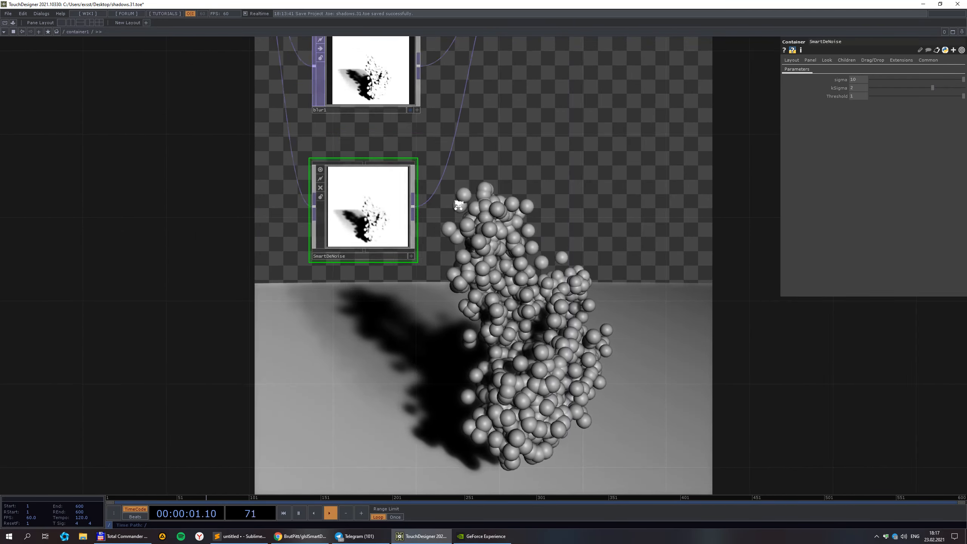
pyautogui.moveTo(441, 244); pyautogui.dragTo(503, 248)
pyautogui.scroll(-3, 588, 239)
pyautogui.press('i')
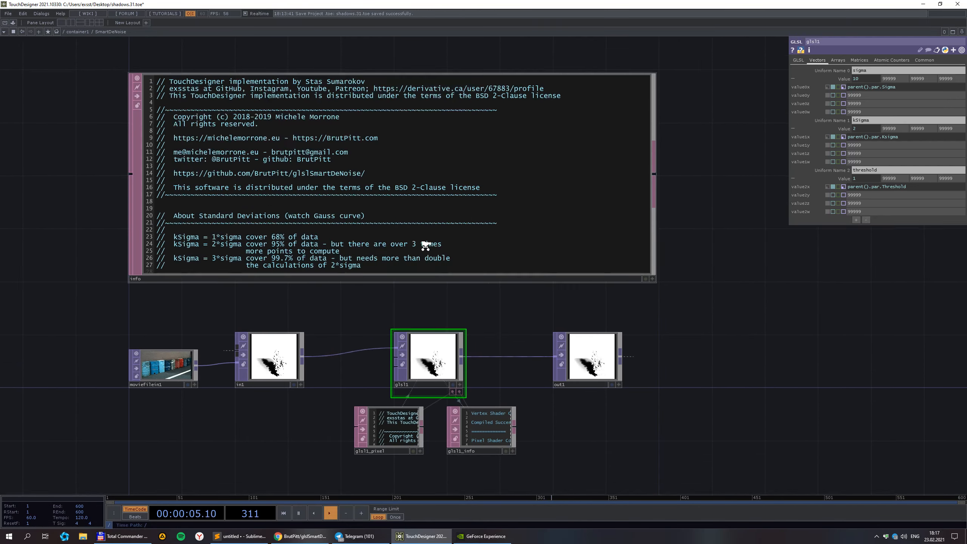
pyautogui.scroll(3, 432, 323)
pyautogui.middleClick(424, 265)
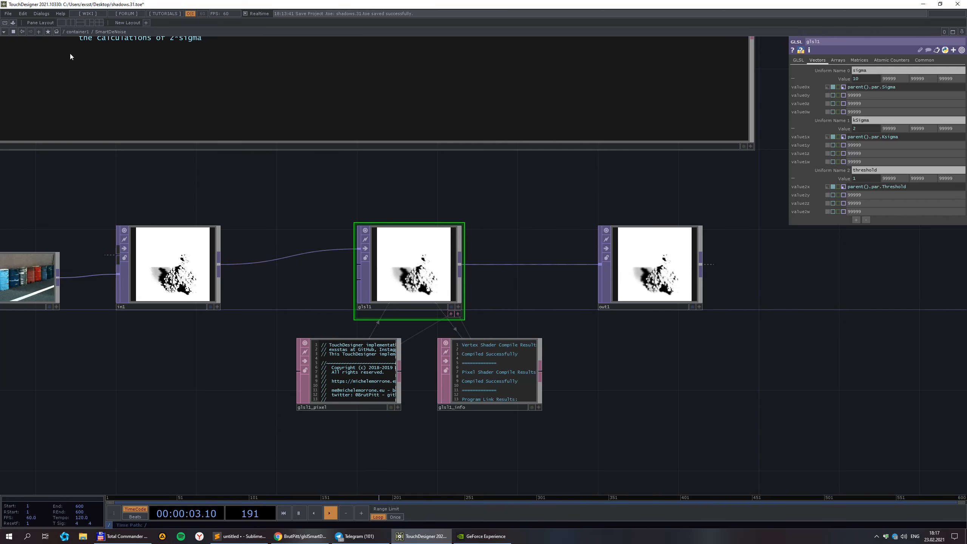
pyautogui.click(80, 32)
# - Set SmartDeNoise's sigma to 9.27 and check the softened shadow in the rotating scene
pyautogui.scroll(-3, 264, 185)
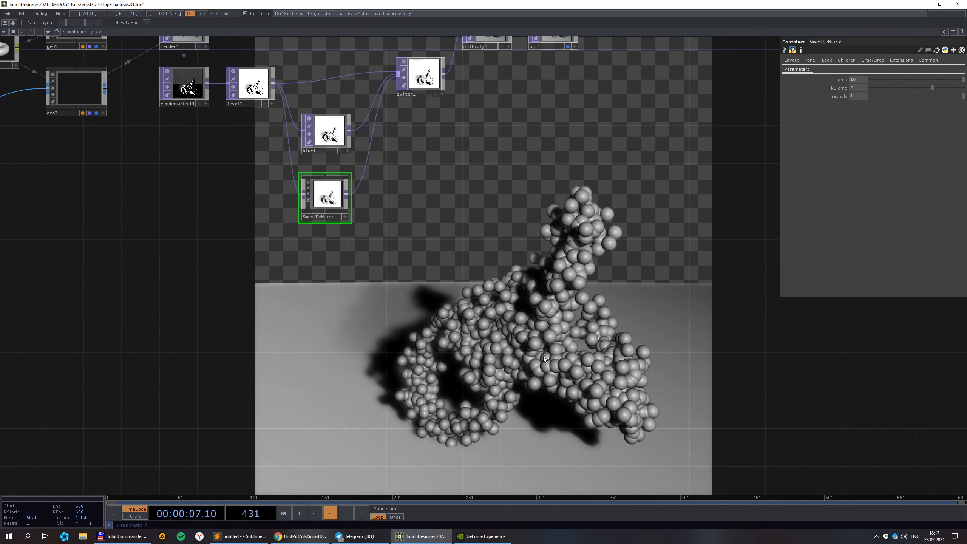
pyautogui.moveTo(516, 417); pyautogui.dragTo(456, 415)
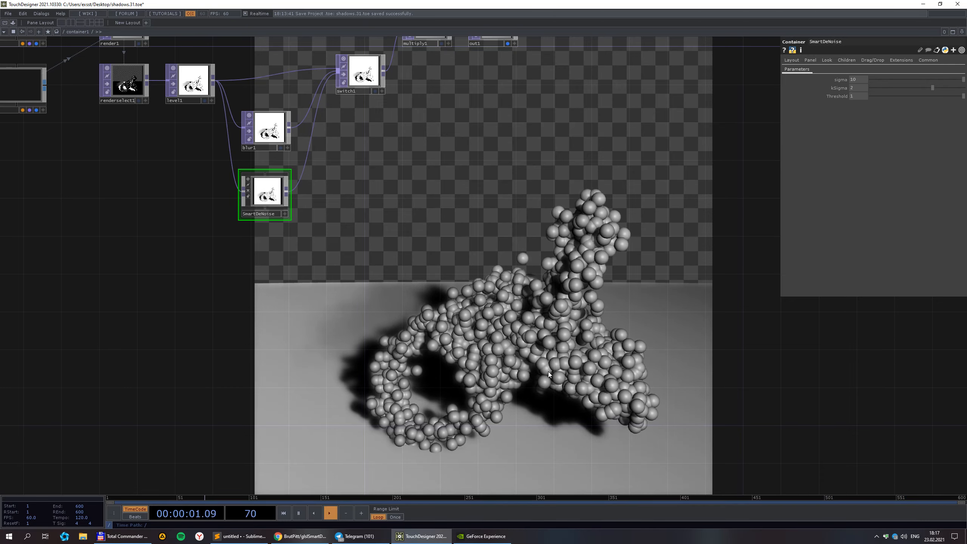
pyautogui.moveTo(386, 292)
pyautogui.mouseDown()
pyautogui.moveTo(319, 229)
pyautogui.moveTo(385, 288)
pyautogui.mouseUp()
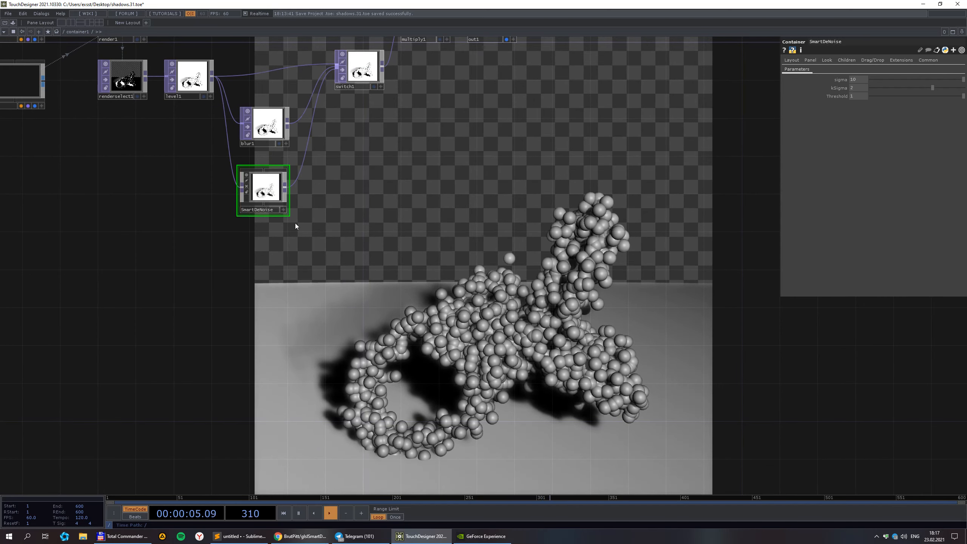
pyautogui.scroll(3, 261, 168)
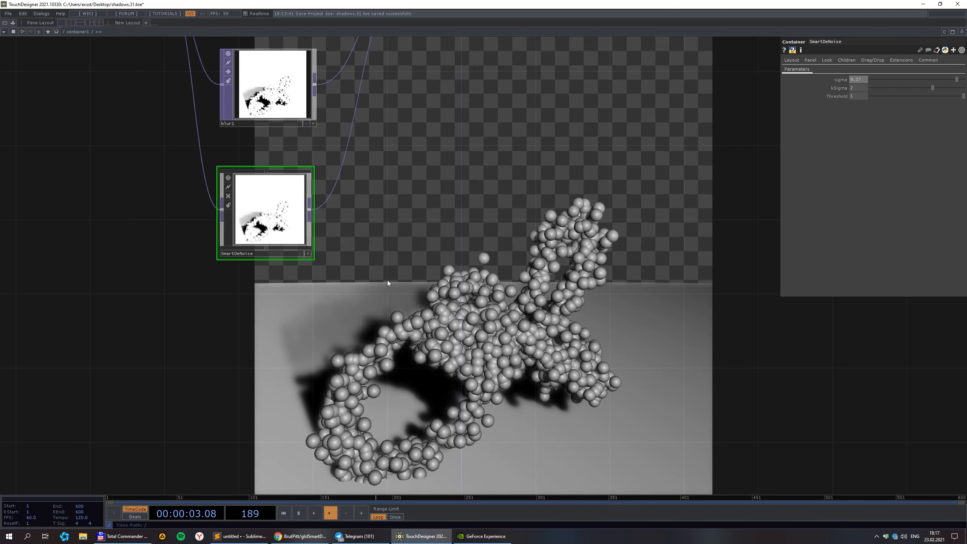
pyautogui.moveTo(387, 279); pyautogui.dragTo(313, 303)
pyautogui.scroll(-2, 335, 301)
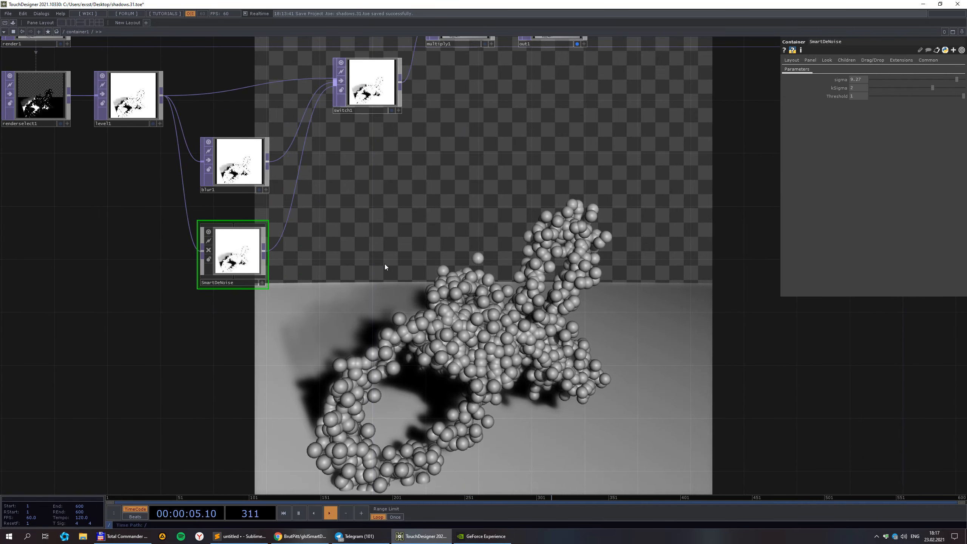
pyautogui.scroll(-1, 413, 248)
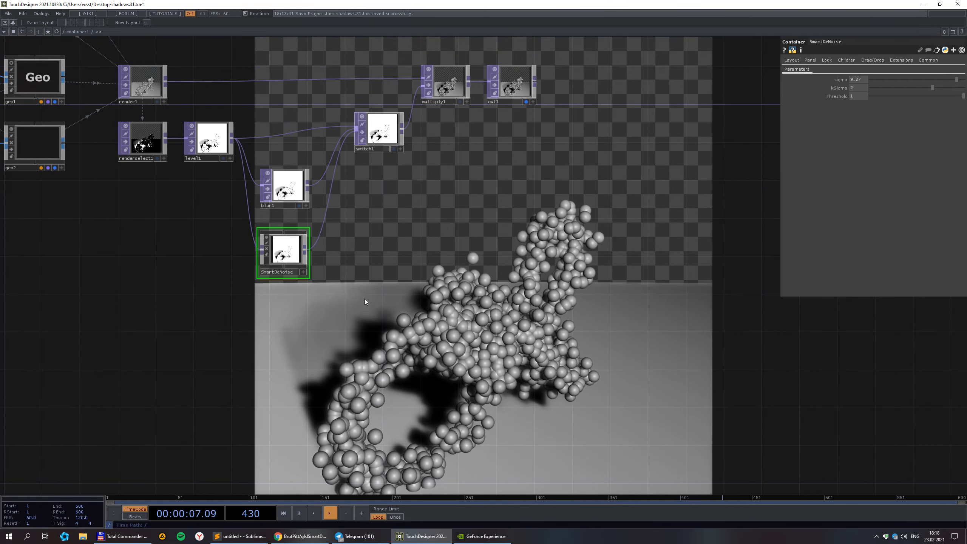
# - Compare the blurred and SmartDeNoise shadows by lowering switch1's index, and return the index to 2
pyautogui.moveTo(364, 299); pyautogui.dragTo(444, 272)
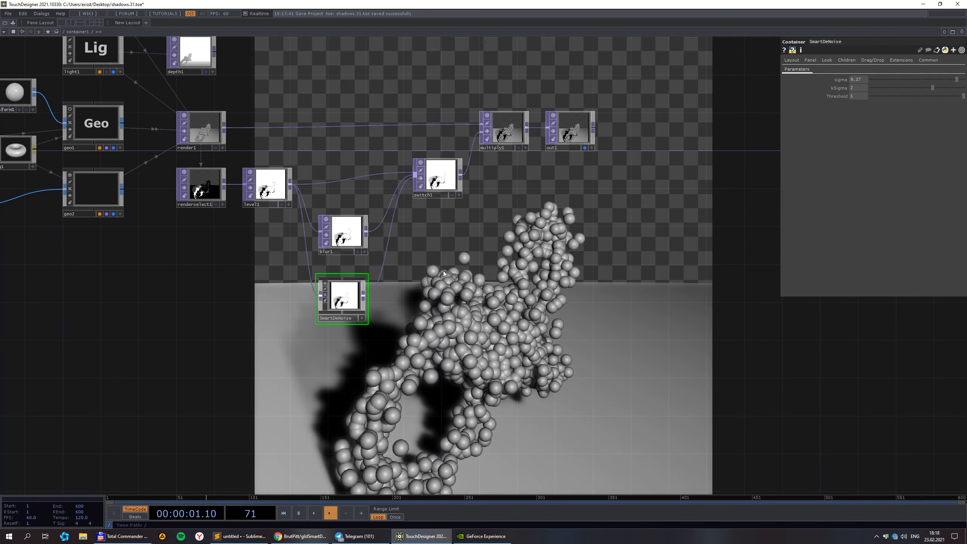
pyautogui.moveTo(395, 303); pyautogui.dragTo(410, 261)
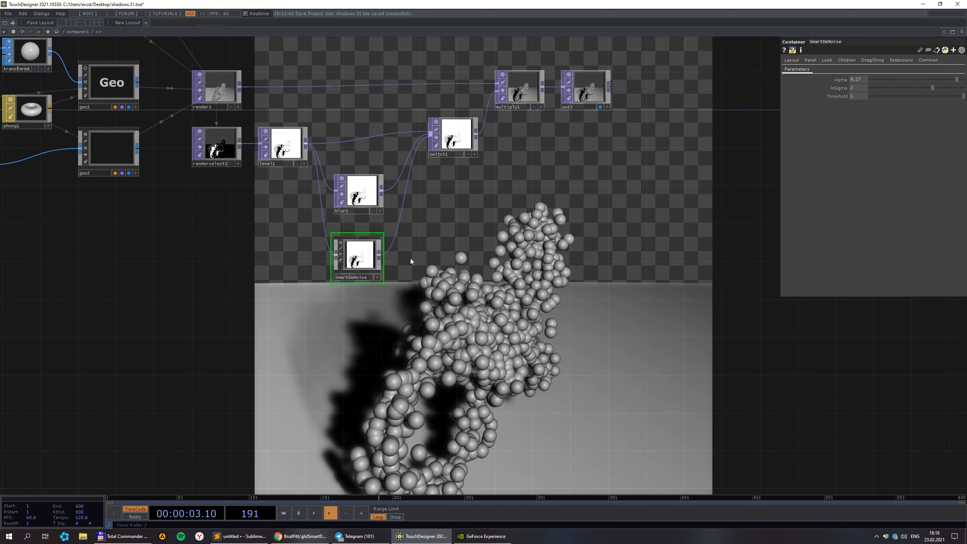
pyautogui.scroll(2, 400, 293)
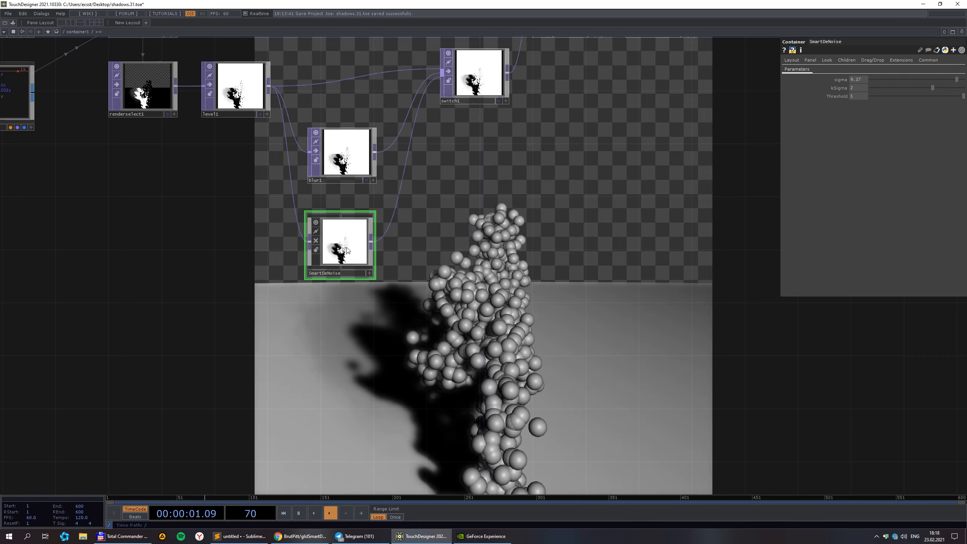
pyautogui.scroll(4, 347, 248)
pyautogui.scroll(-4, 389, 250)
pyautogui.click(495, 76)
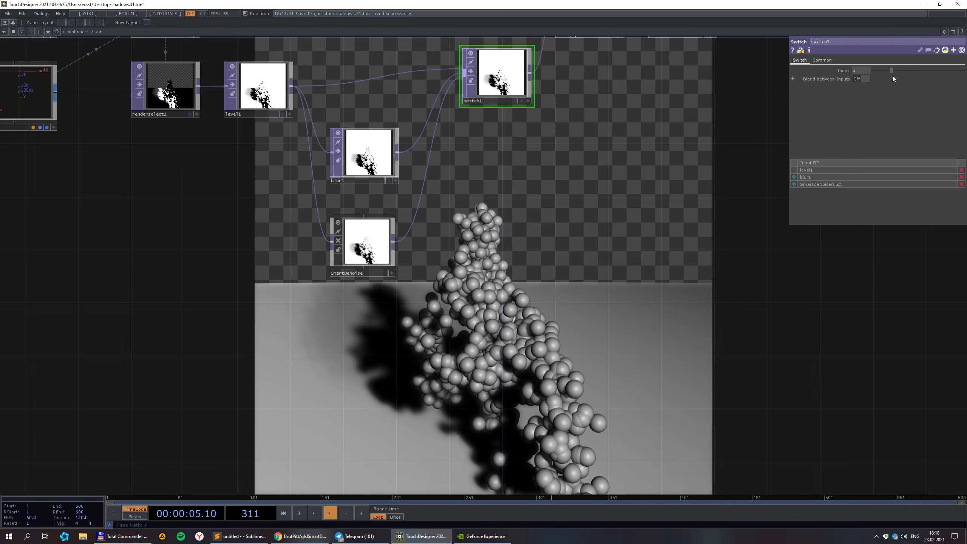
pyautogui.moveTo(891, 71); pyautogui.dragTo(885, 71)
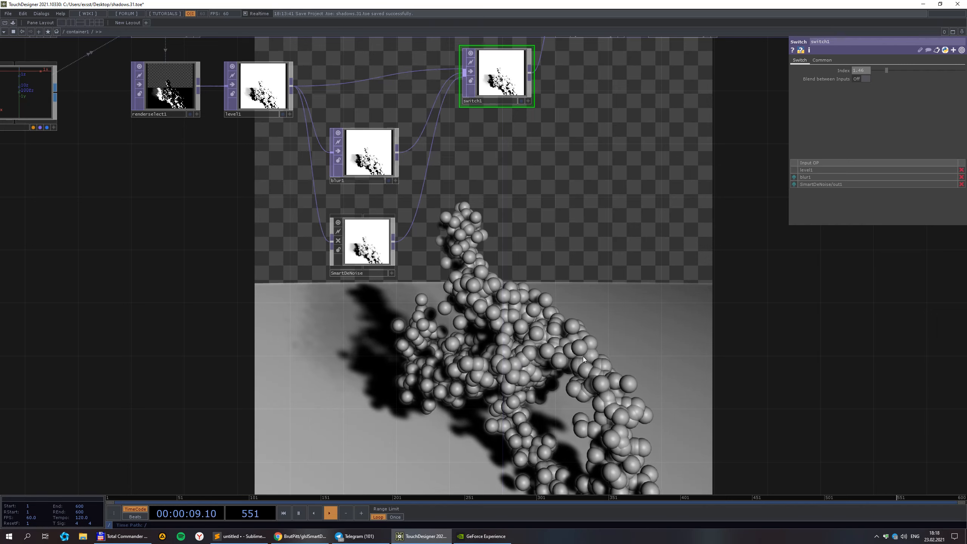
pyautogui.moveTo(870, 70); pyautogui.dragTo(651, 116)
pyautogui.write('2')
pyautogui.press('Return')
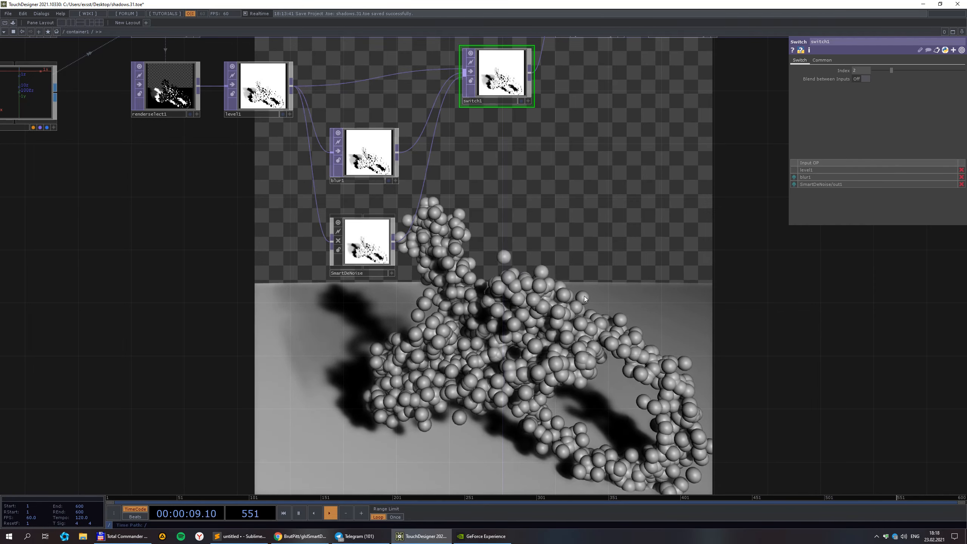
# - Move blur1 and SmartDeNoise up so they sit compactly beneath level1's output
pyautogui.scroll(-5, 398, 202)
pyautogui.scroll(3, 436, 202)
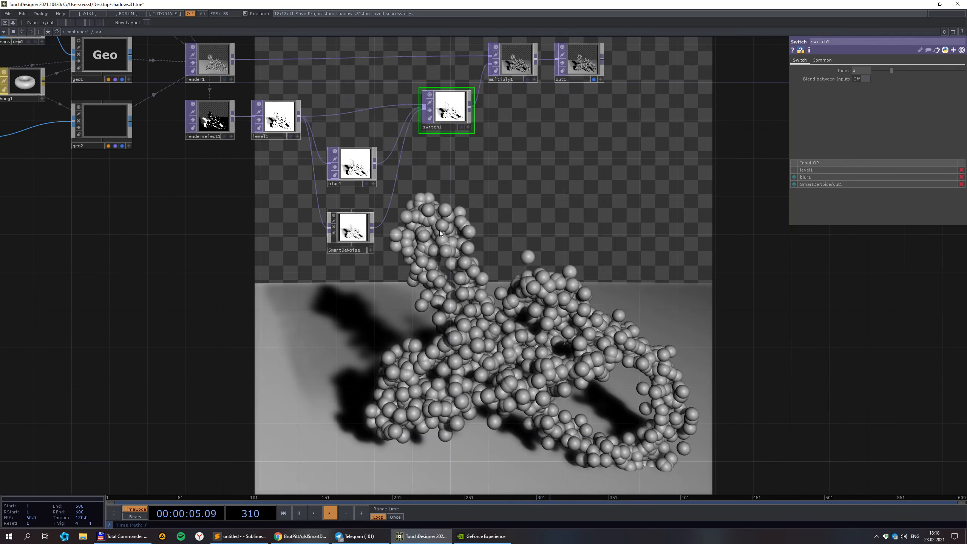
pyautogui.moveTo(361, 181); pyautogui.dragTo(361, 162)
pyautogui.moveTo(352, 233); pyautogui.dragTo(353, 198)
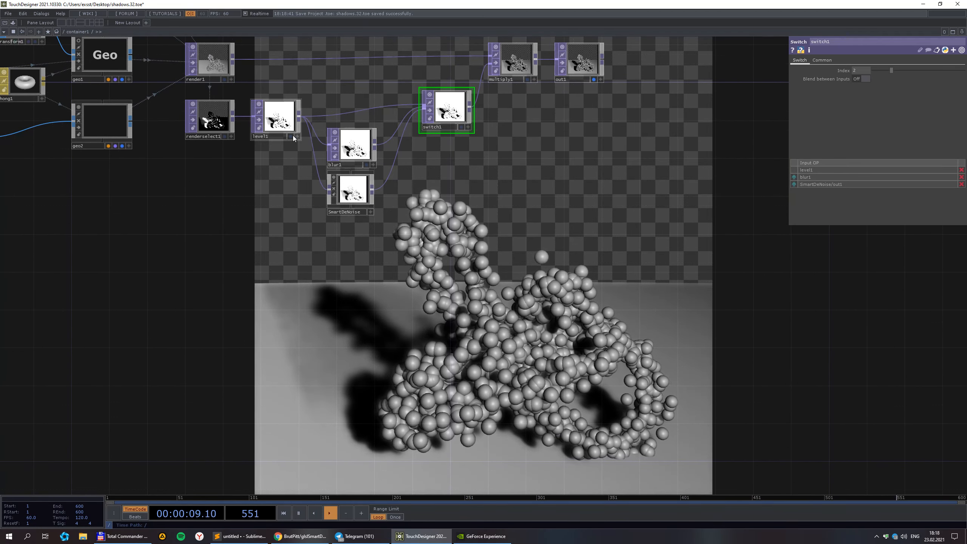
# - Examine the render1, renderselect1 and level1 previews and how the extracted shadow reaches blur1, SmartDeNoise and switch1
pyautogui.scroll(3, 294, 136)
pyautogui.scroll(-3, 290, 284)
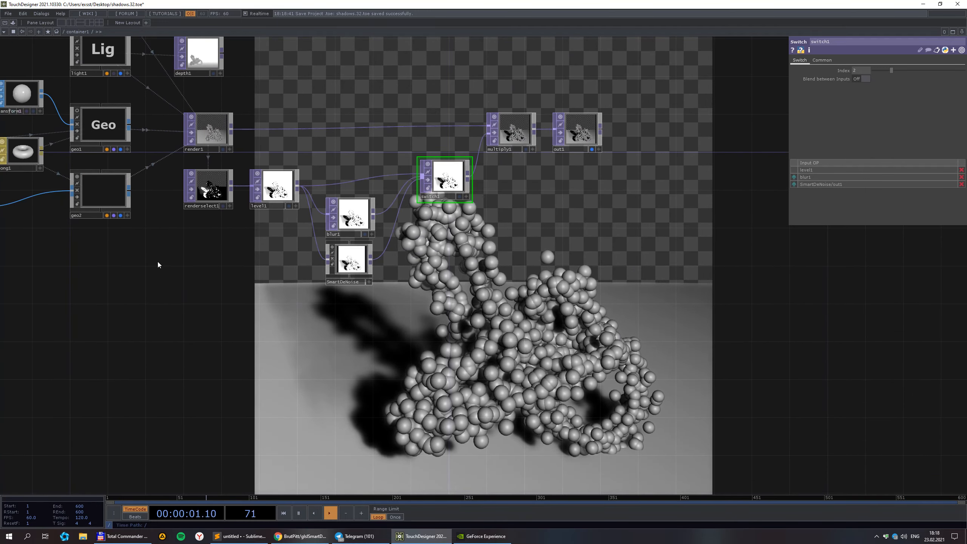
pyautogui.scroll(3, 267, 244)
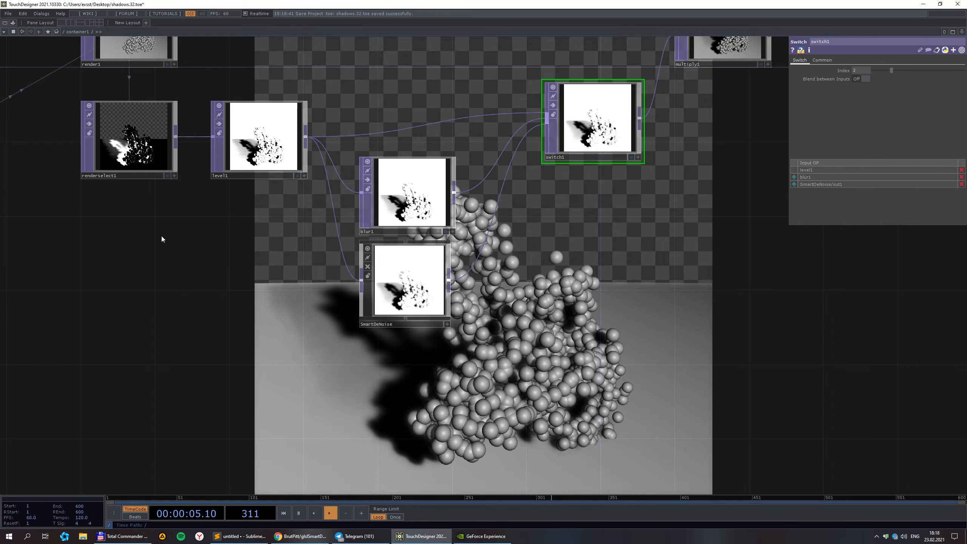
pyautogui.scroll(-3, 187, 240)
pyautogui.scroll(1, 186, 235)
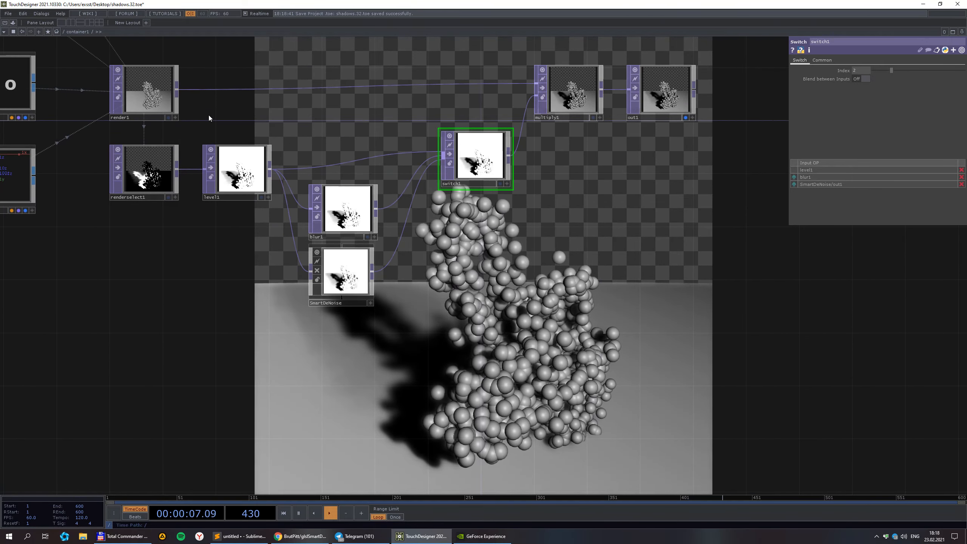
pyautogui.moveTo(208, 116); pyautogui.dragTo(276, 200)
pyautogui.scroll(5, 234, 254)
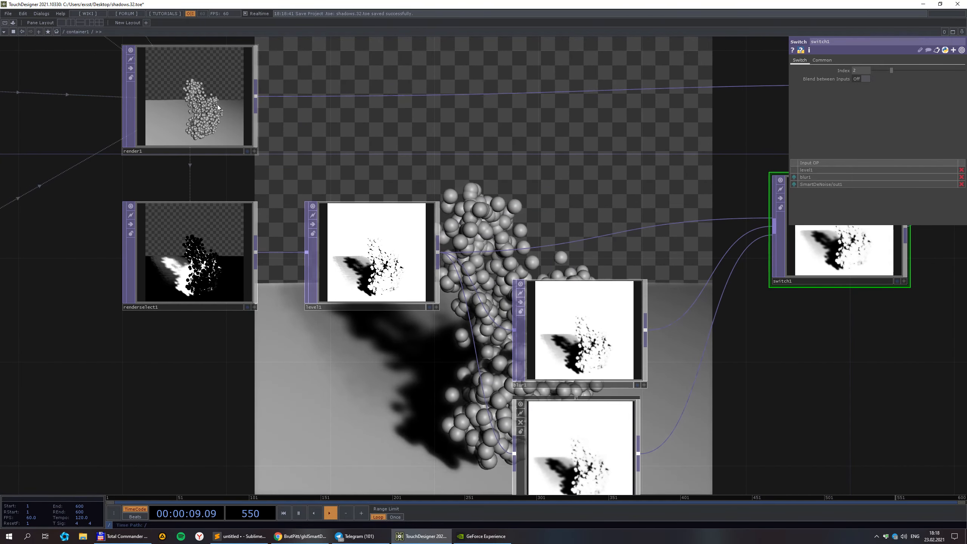
pyautogui.scroll(-1, 248, 141)
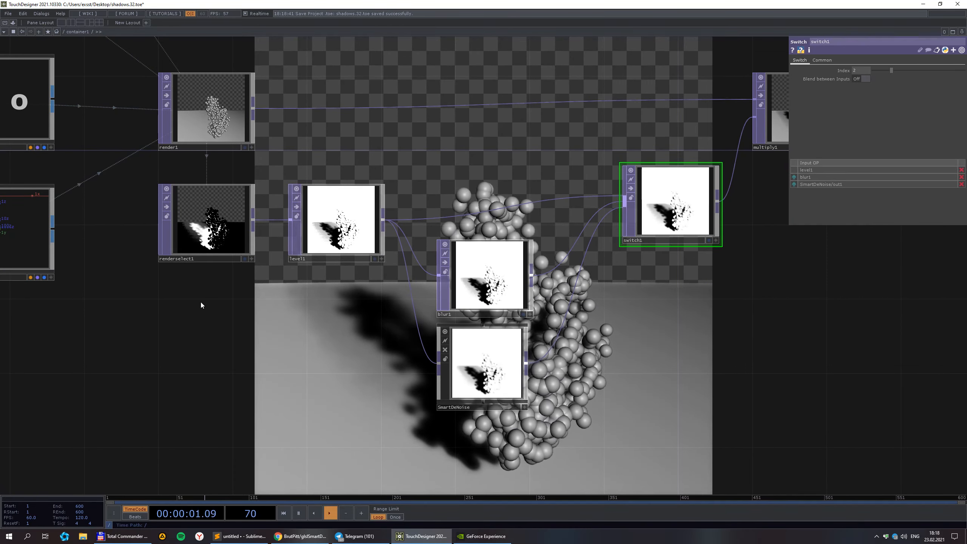
pyautogui.scroll(-2, 203, 303)
pyautogui.moveTo(250, 337); pyautogui.dragTo(208, 297)
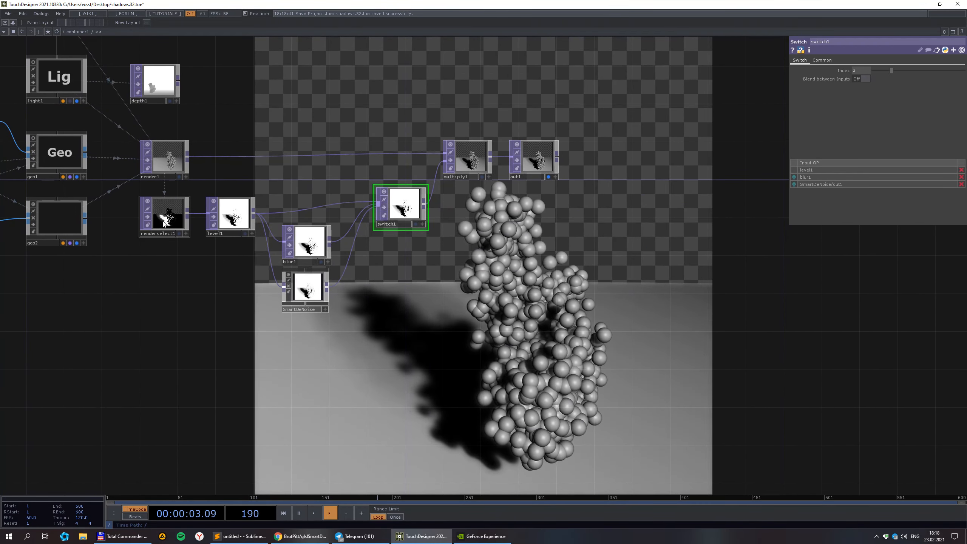
# - Examine how multiply1 combines render1 with switch1's softened shadow before feeding out1
pyautogui.rightClick(189, 215)
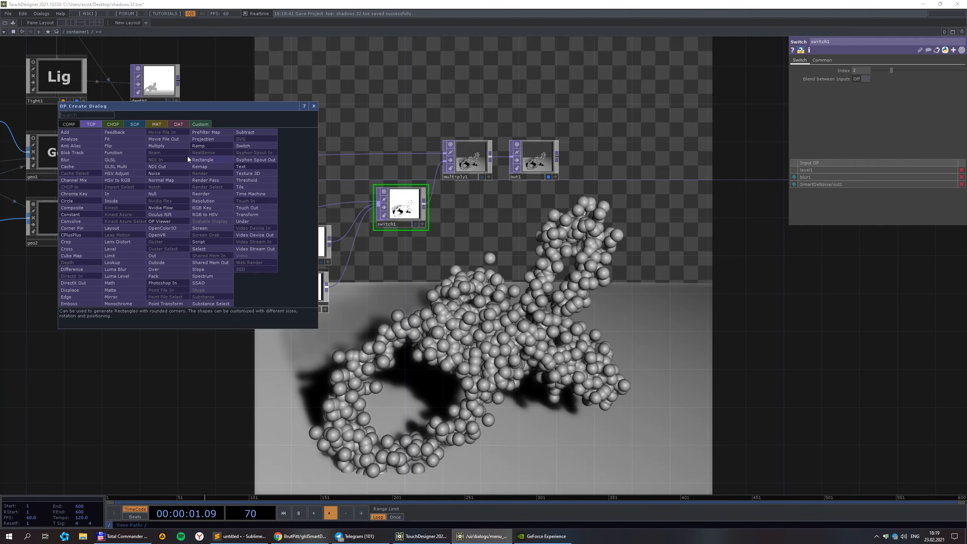
pyautogui.click(485, 407)
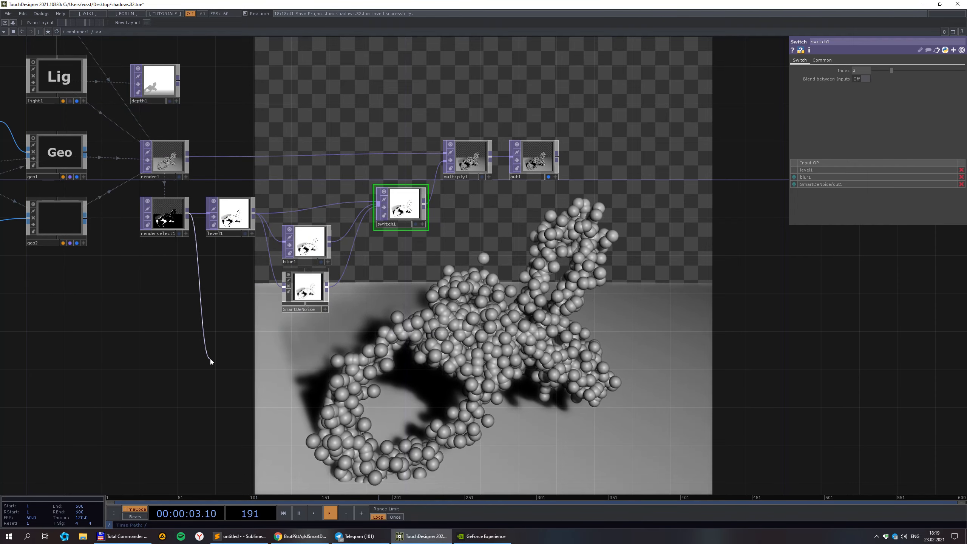
pyautogui.scroll(5, 419, 210)
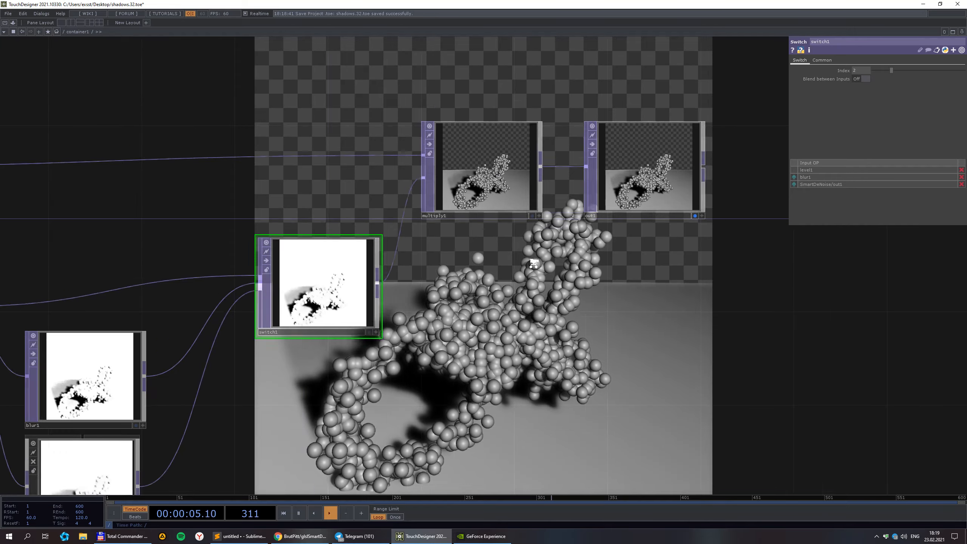
pyautogui.scroll(4, 526, 210)
pyautogui.scroll(-4, 491, 206)
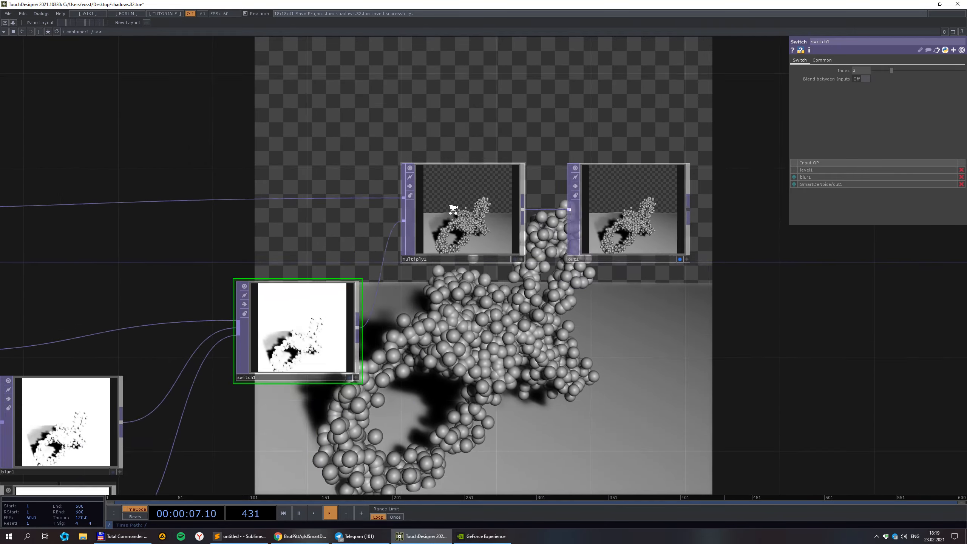
pyautogui.scroll(-5, 191, 169)
pyautogui.scroll(4, 204, 212)
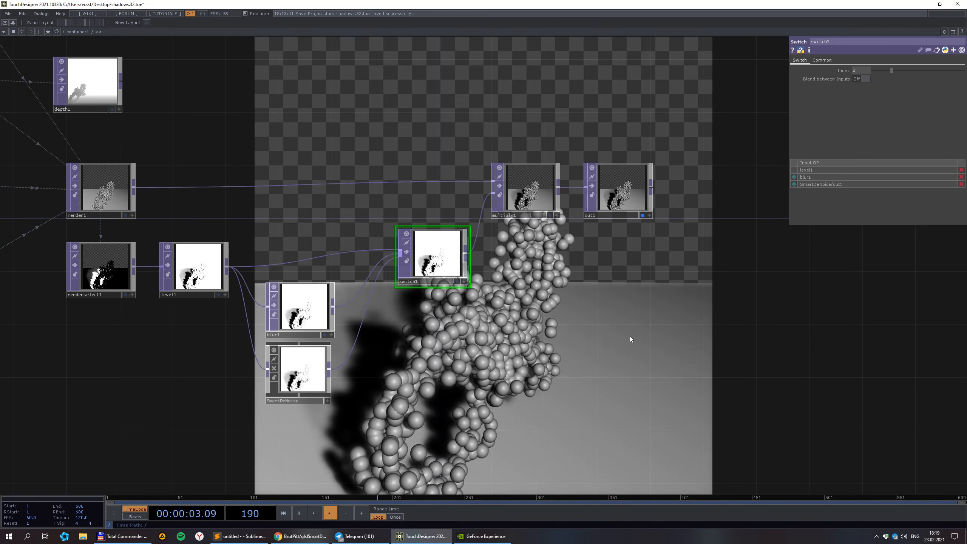
pyautogui.moveTo(633, 339); pyautogui.dragTo(599, 280)
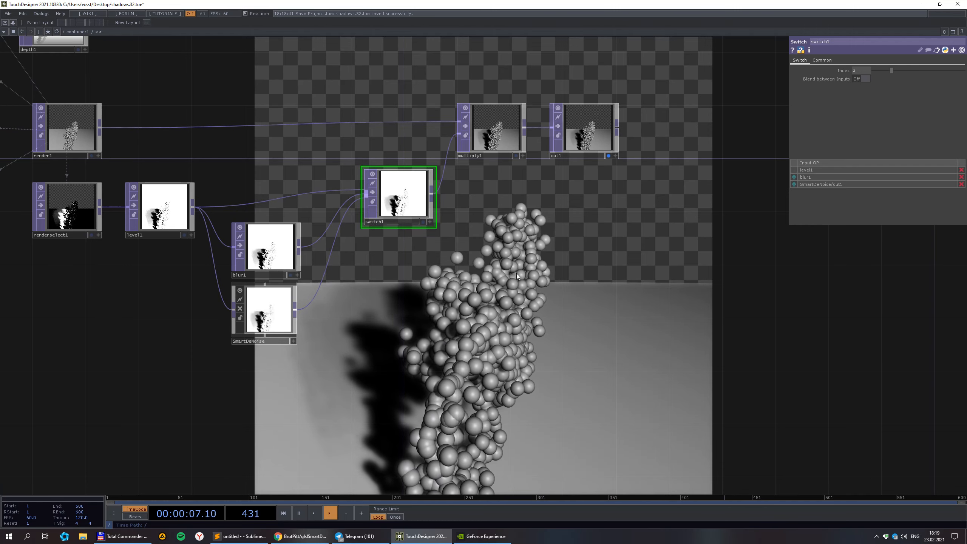
# - Move out1 slightly farther from multiply1 and align depth1 directly above render1
pyautogui.moveTo(579, 141); pyautogui.dragTo(592, 141)
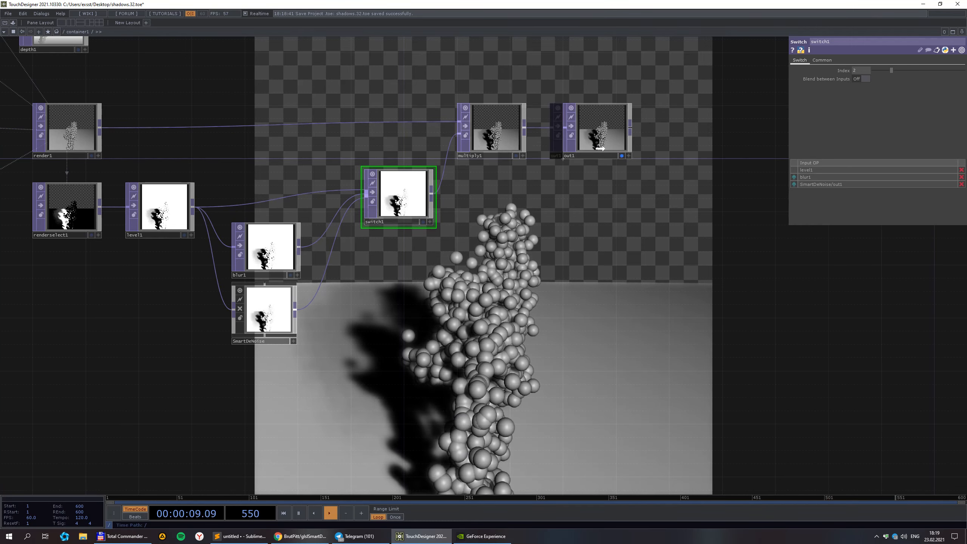
pyautogui.scroll(-3, 578, 207)
pyautogui.scroll(3, 454, 301)
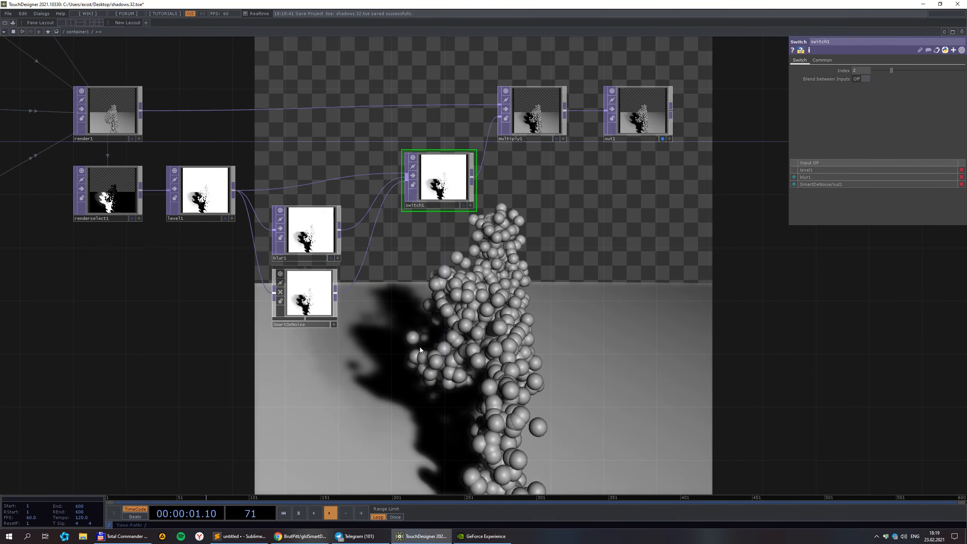
pyautogui.scroll(-5, 504, 270)
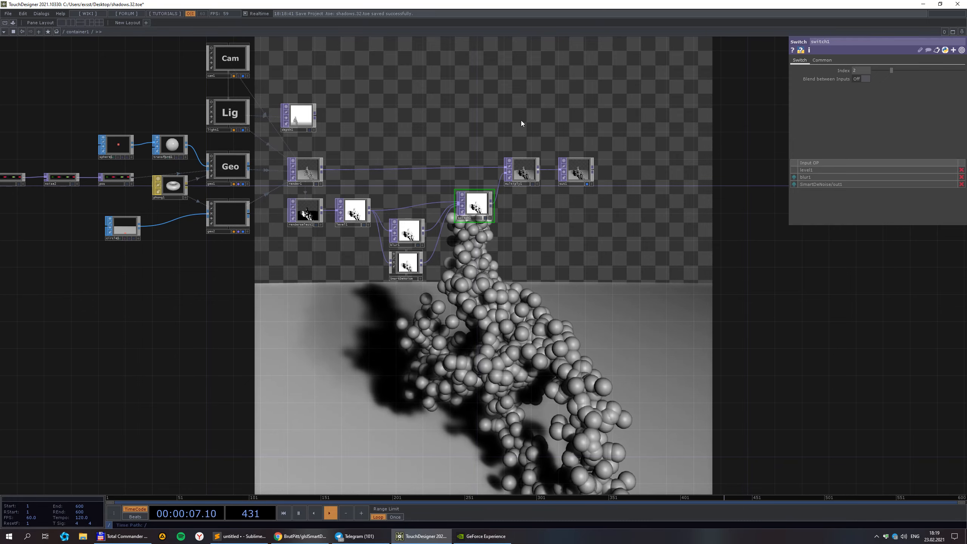
pyautogui.scroll(4, 294, 141)
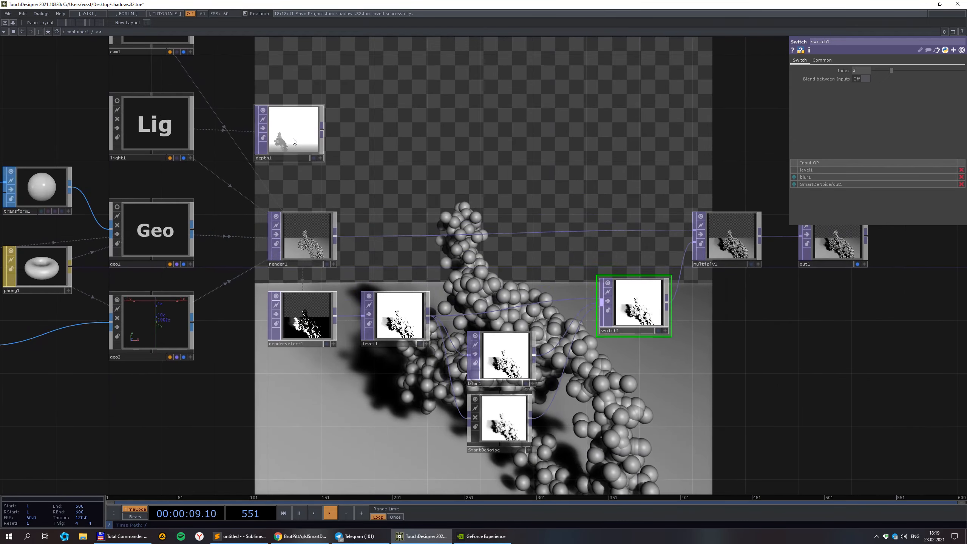
pyautogui.moveTo(294, 142); pyautogui.dragTo(313, 143)
# - Set light1's shadow Filter Samples to 9 and Search Steps to 34
pyautogui.moveTo(416, 206); pyautogui.dragTo(409, 303)
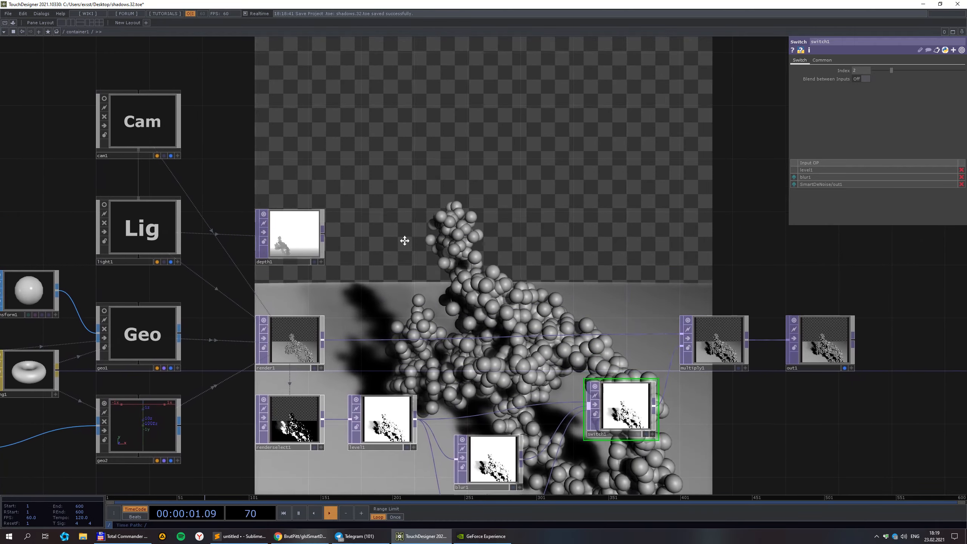
pyautogui.moveTo(403, 240); pyautogui.dragTo(407, 105)
pyautogui.scroll(-2, 456, 132)
pyautogui.scroll(-2, 456, 133)
pyautogui.click(303, 136)
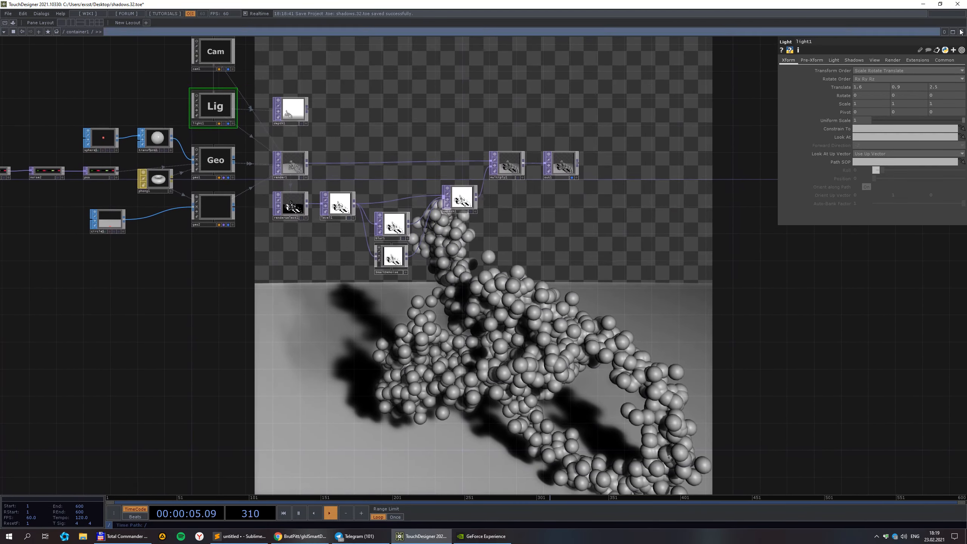
pyautogui.click(854, 60)
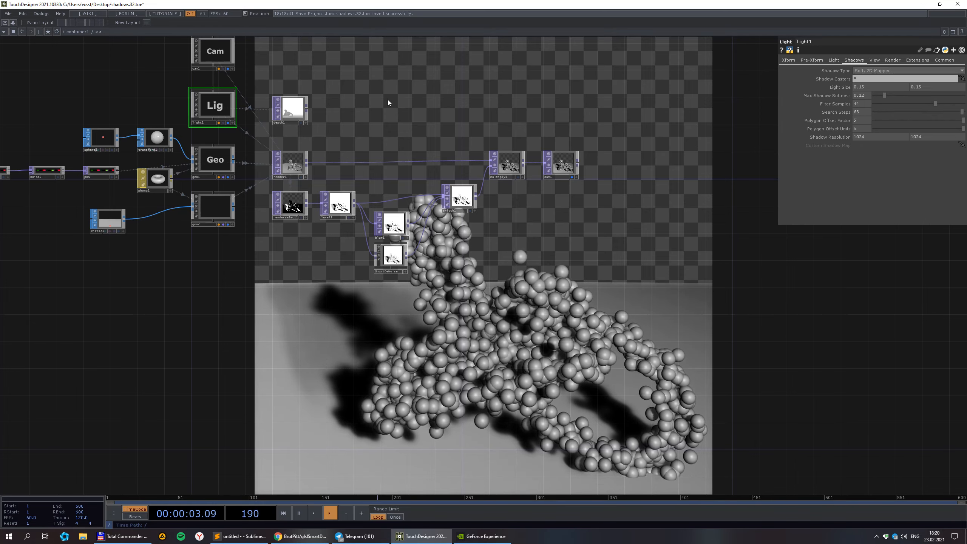
pyautogui.moveTo(388, 100); pyautogui.dragTo(410, 170)
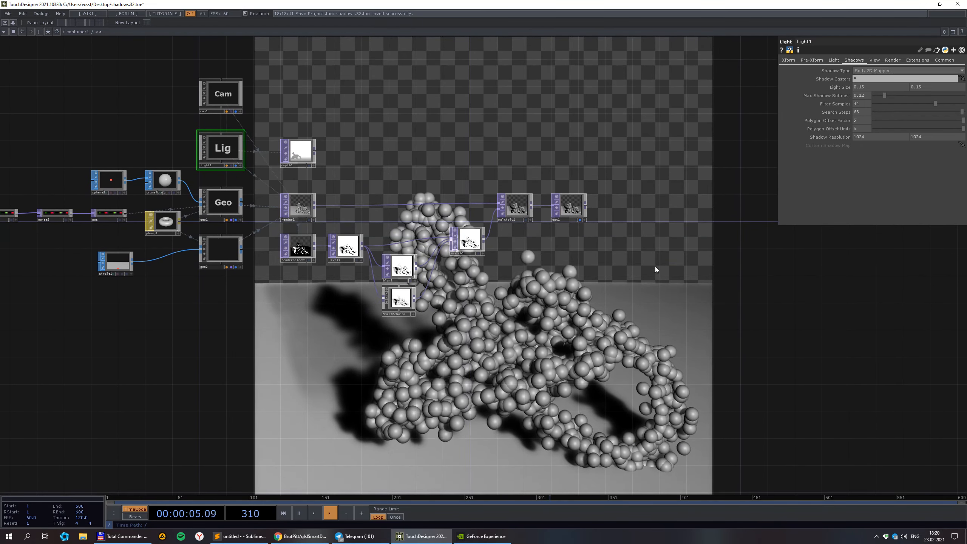
pyautogui.moveTo(620, 293); pyautogui.dragTo(590, 229)
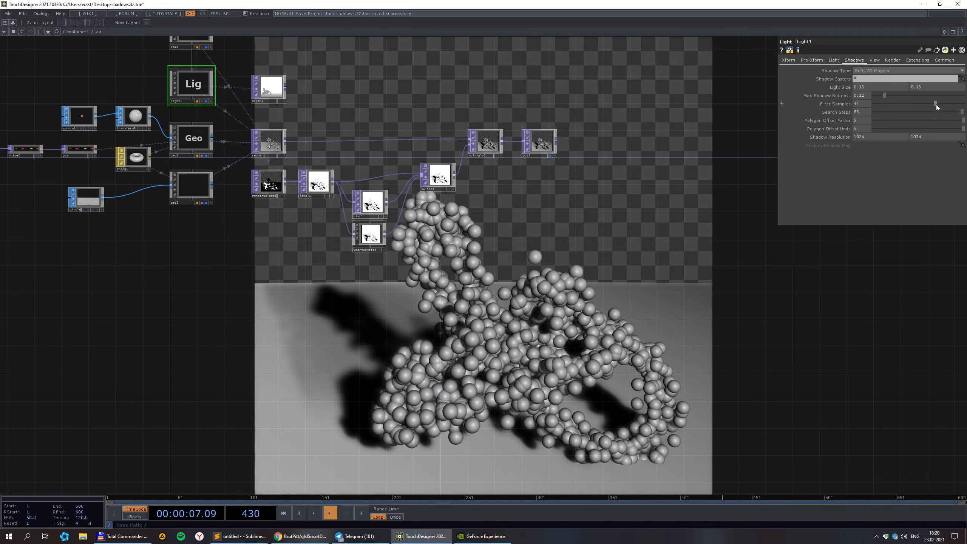
pyautogui.moveTo(936, 103); pyautogui.dragTo(887, 99)
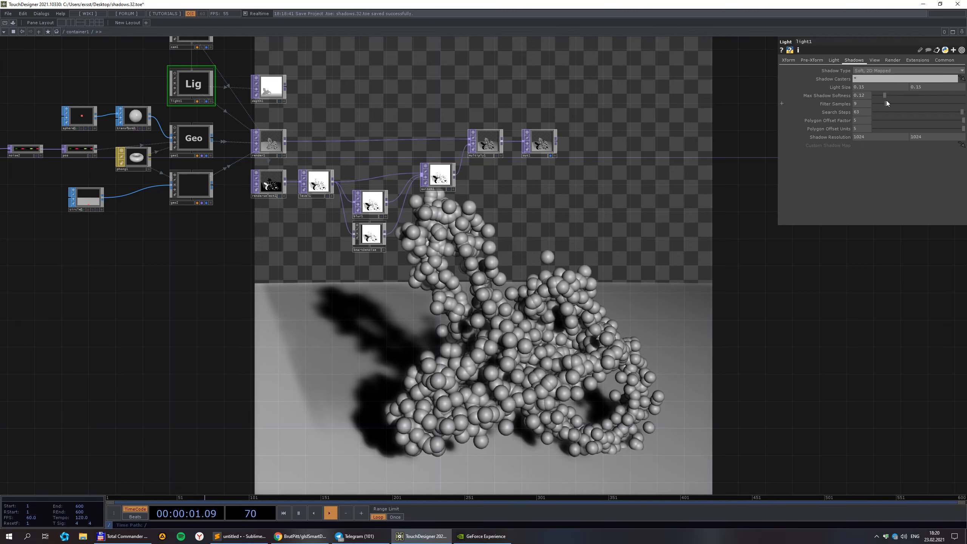
pyautogui.moveTo(963, 112); pyautogui.dragTo(921, 111)
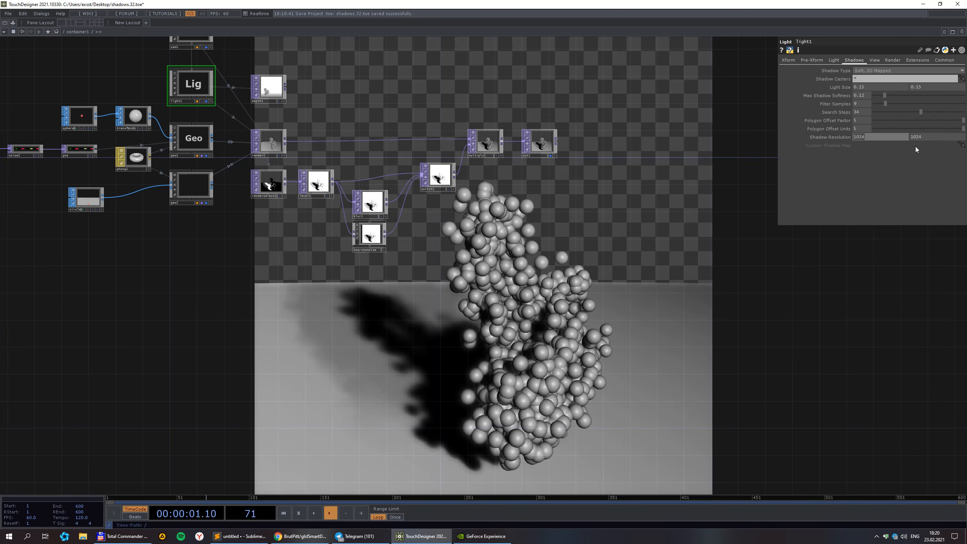
# - Try a shadow resolution of 500 by 500 on light1
pyautogui.write('500')
pyautogui.click(932, 136)
pyautogui.write('500')
pyautogui.press('Return')
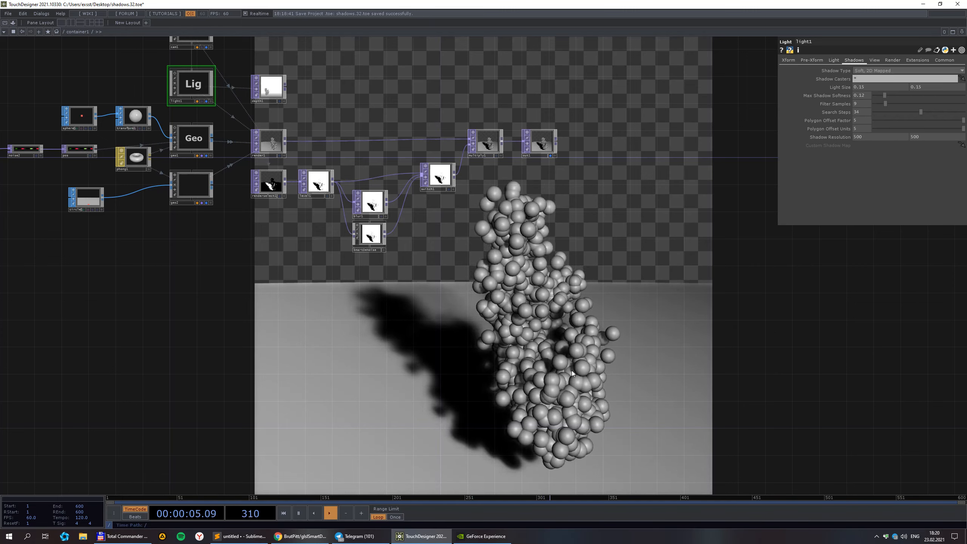
# - Try a shadow resolution of 800 by 800 on light1
pyautogui.click(856, 136)
pyautogui.press('BackSpace')
pyautogui.write('8')
pyautogui.click(915, 138)
pyautogui.press('BackSpace')
pyautogui.write('8')
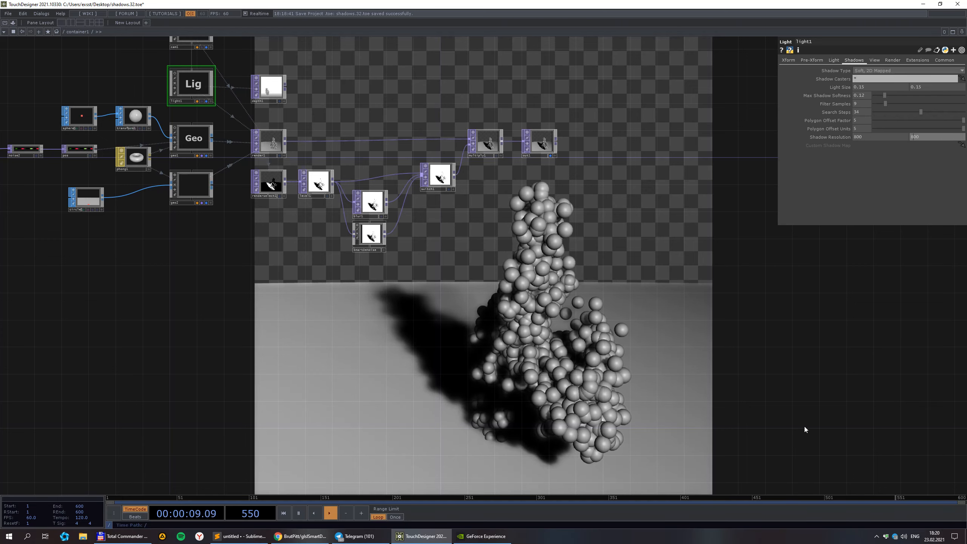
pyautogui.press('Return')
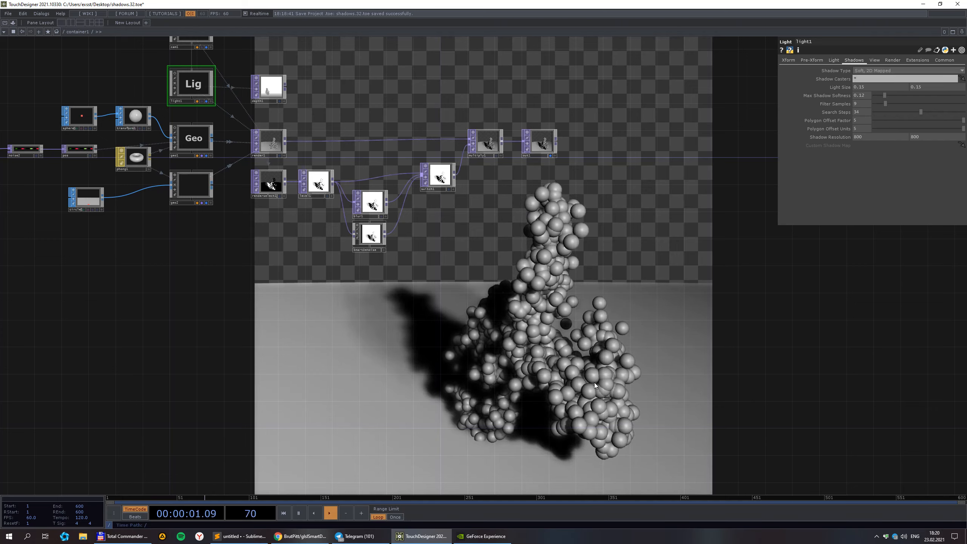
# - Set light1's shadow resolution to 1000 by 1000
pyautogui.click(856, 137)
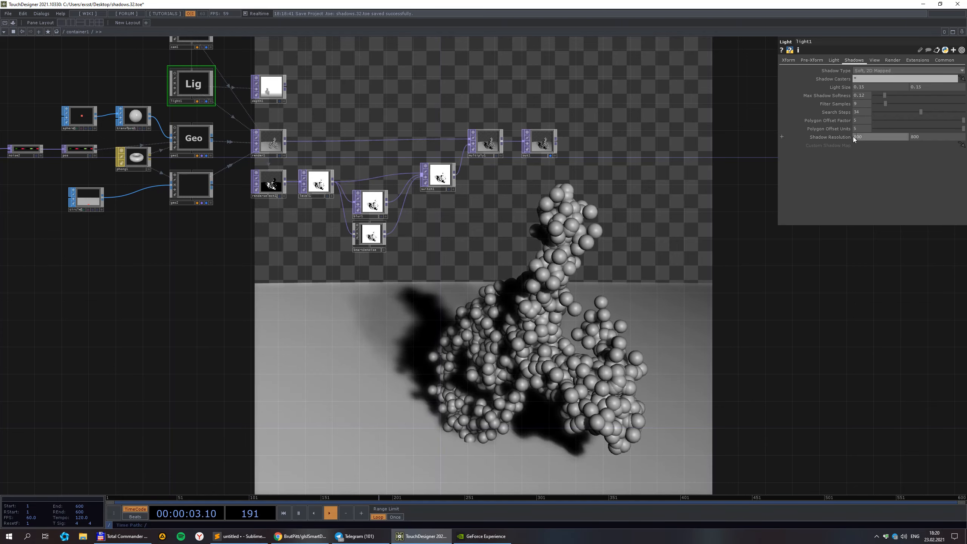
pyautogui.press('BackSpace')
pyautogui.write('10')
pyautogui.click(913, 137)
pyautogui.press('BackSpace')
pyautogui.write('10')
pyautogui.press('Return')
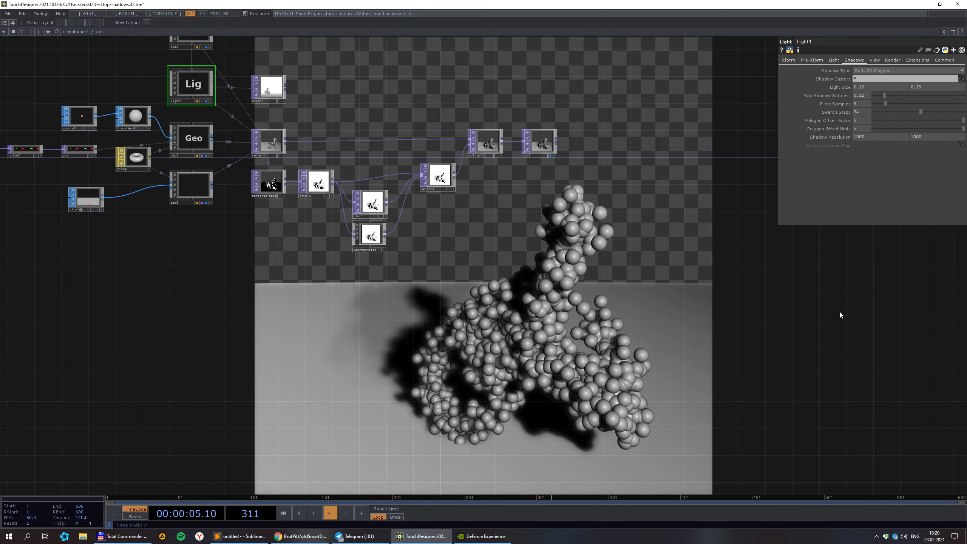
# - Set light1's Light Size to 0.2 by 0.2 and Max Shadow Softness to 0.051
pyautogui.moveTo(848, 88)
pyautogui.mouseDown(button='middle')
pyautogui.moveTo(842, 94)
pyautogui.moveTo(885, 95)
pyautogui.moveTo(865, 95)
pyautogui.mouseUp(button='middle')
pyautogui.click(883, 96)
pyautogui.moveTo(882, 96)
pyautogui.mouseDown()
pyautogui.moveTo(935, 95)
pyautogui.moveTo(880, 85)
pyautogui.mouseUp()
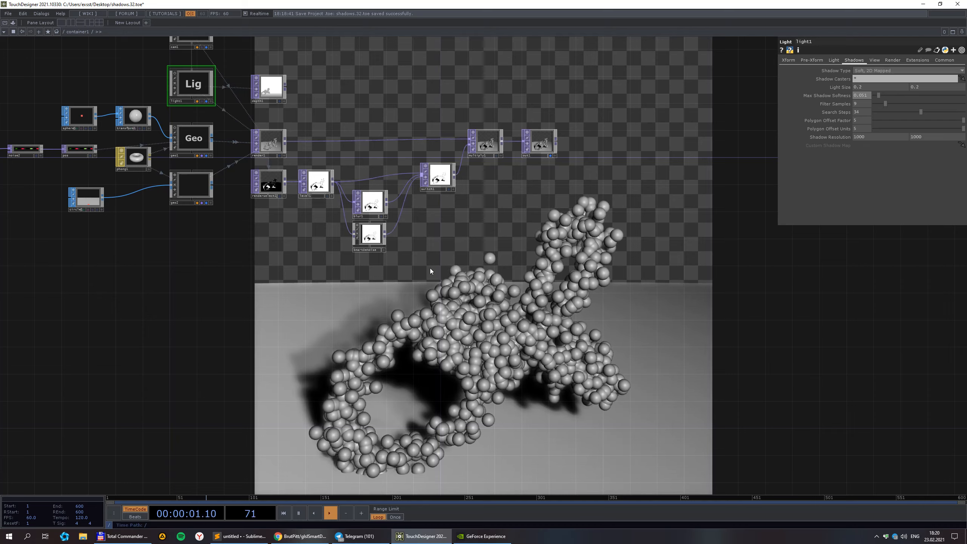
pyautogui.moveTo(595, 404); pyautogui.dragTo(577, 336)
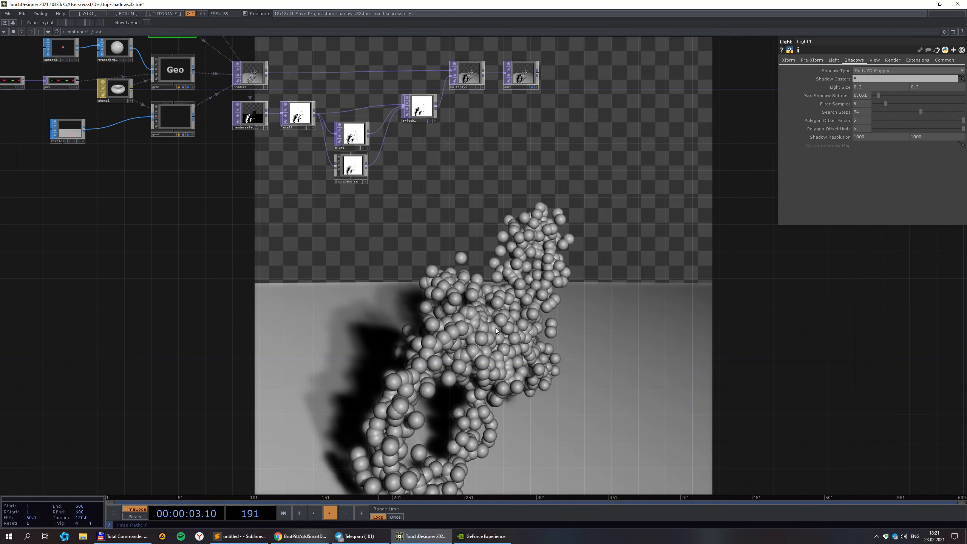
pyautogui.scroll(-2, 486, 290)
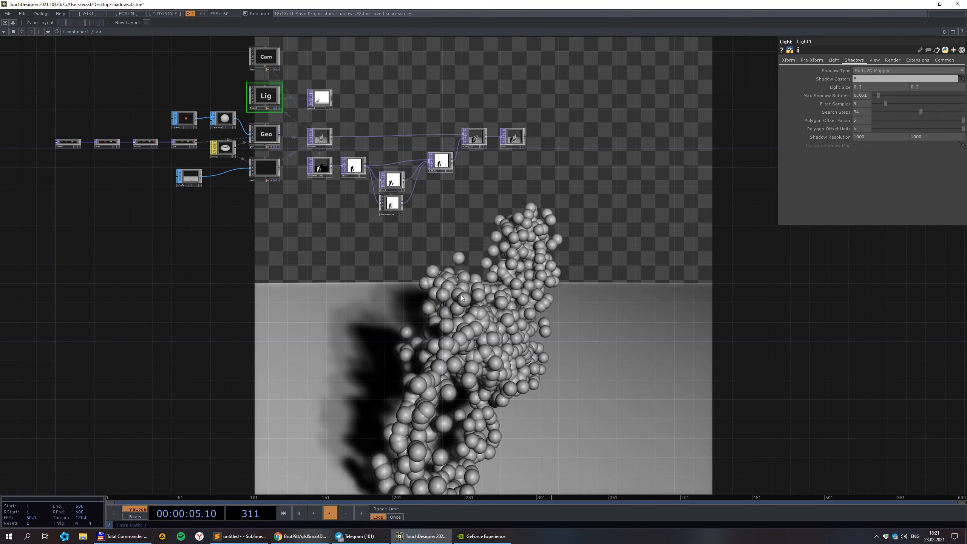